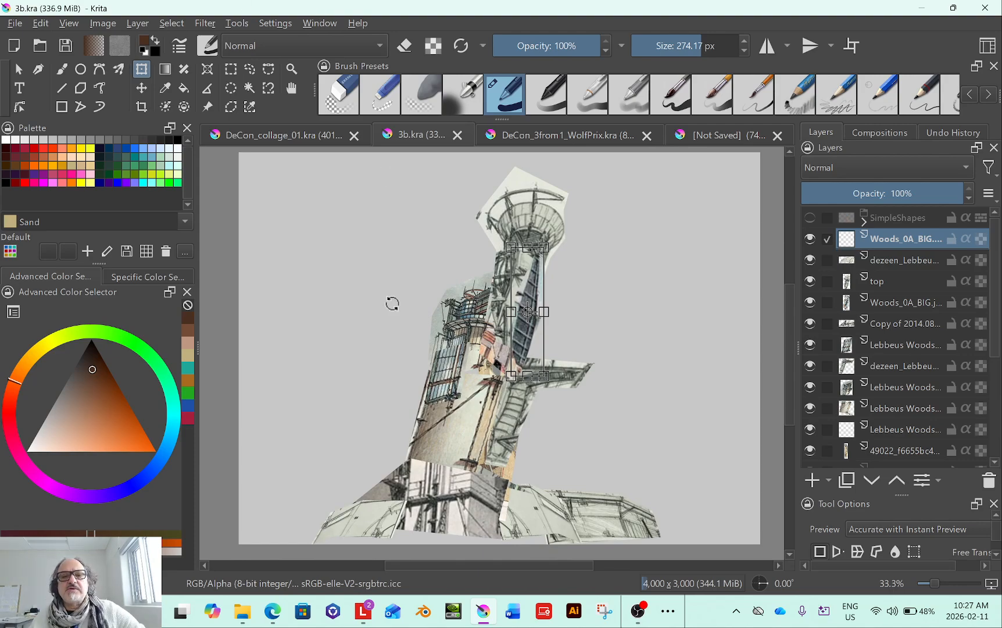
# - Bring up the unsaved tower collage document and hide its Paint Layer 2 and collage layers
pyautogui.moveTo(388, 302); pyautogui.dragTo(380, 299)
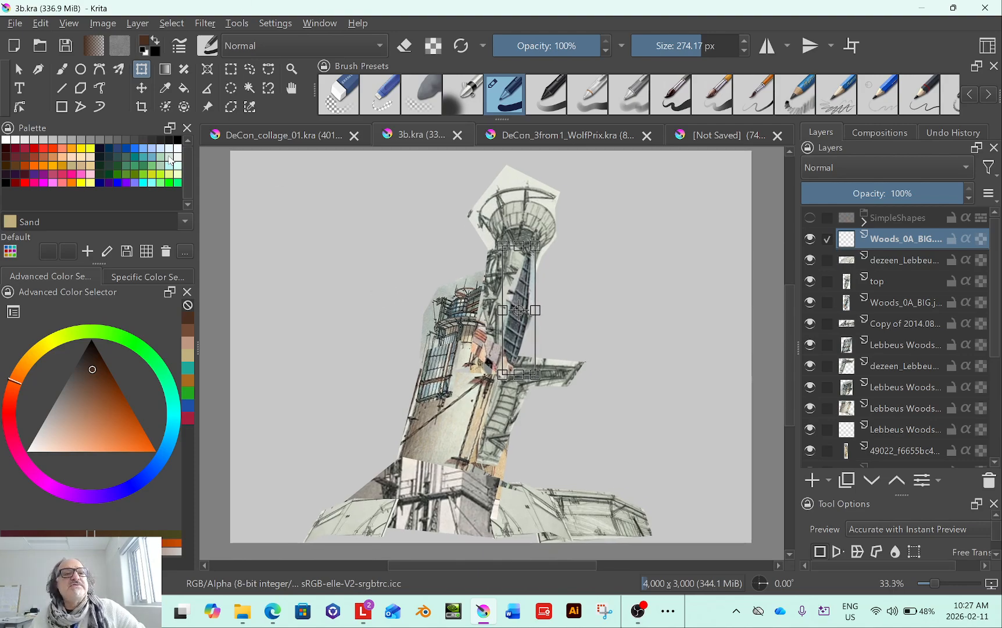
pyautogui.click(140, 88)
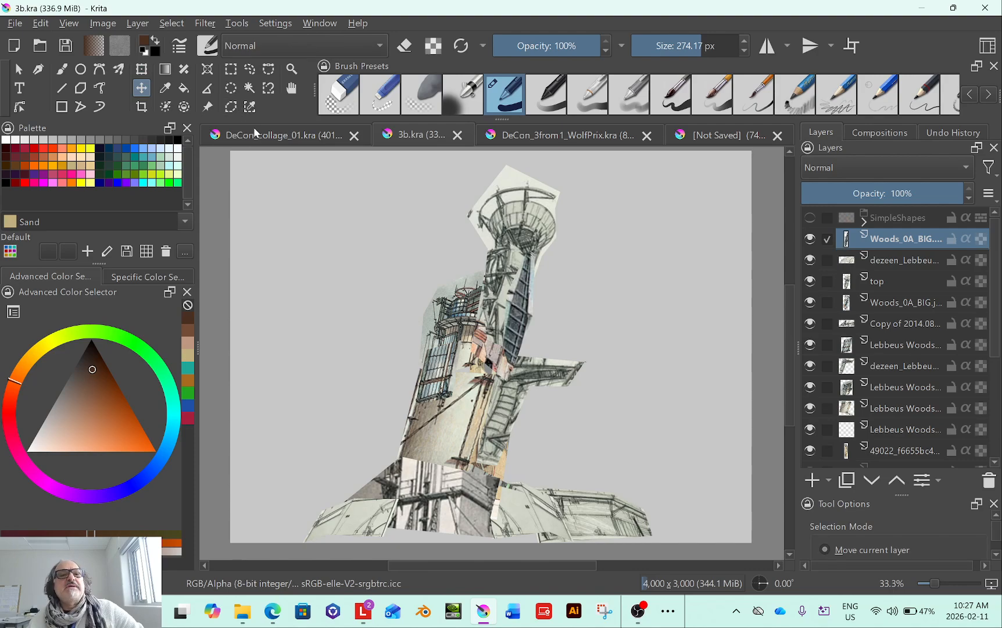
pyautogui.click(308, 132)
pyautogui.click(721, 137)
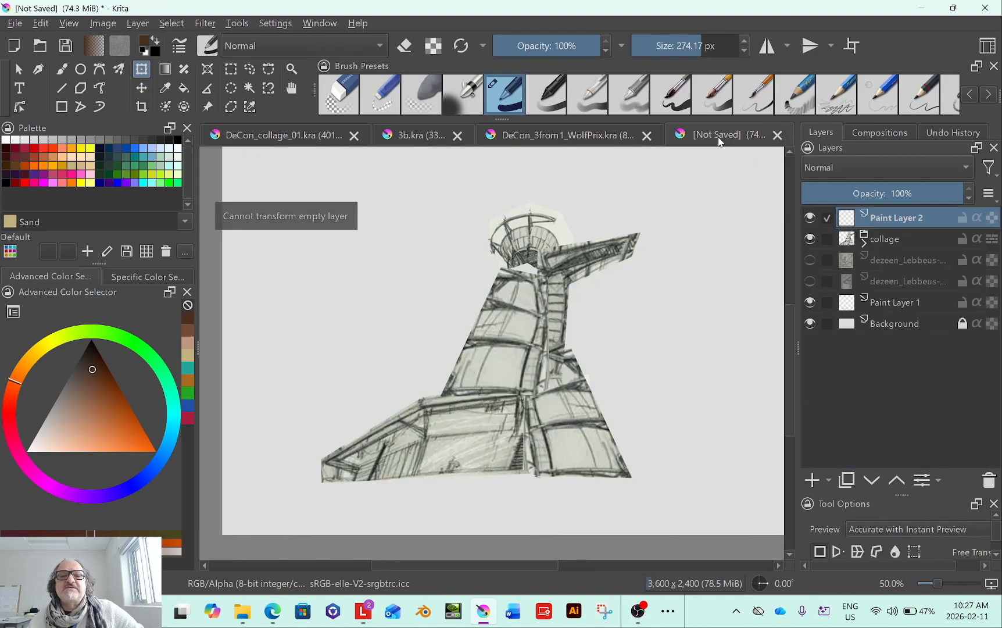
pyautogui.click(810, 239)
pyautogui.click(812, 220)
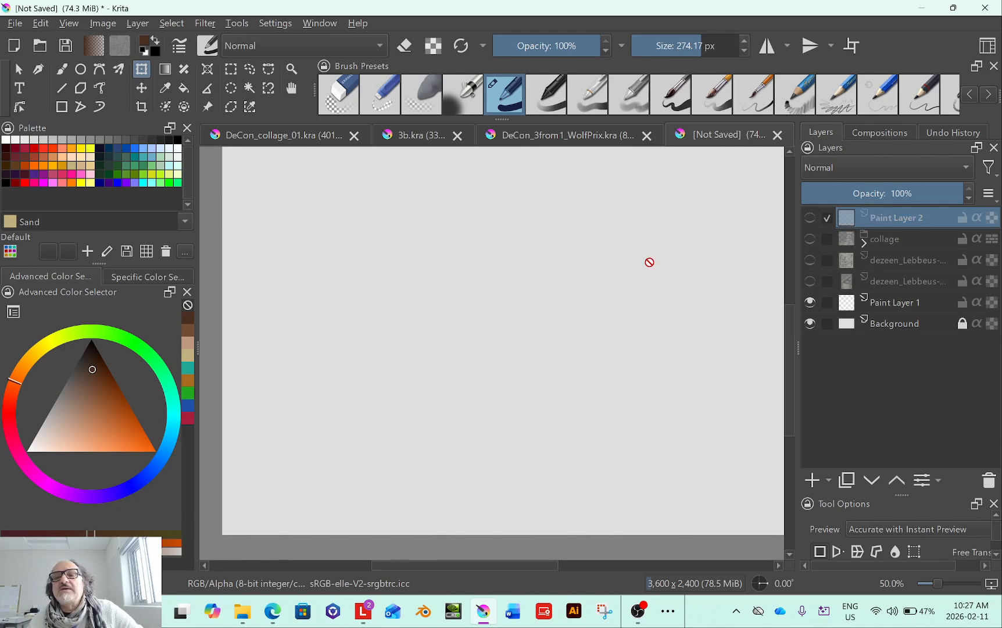
pyautogui.moveTo(429, 282); pyautogui.dragTo(407, 320)
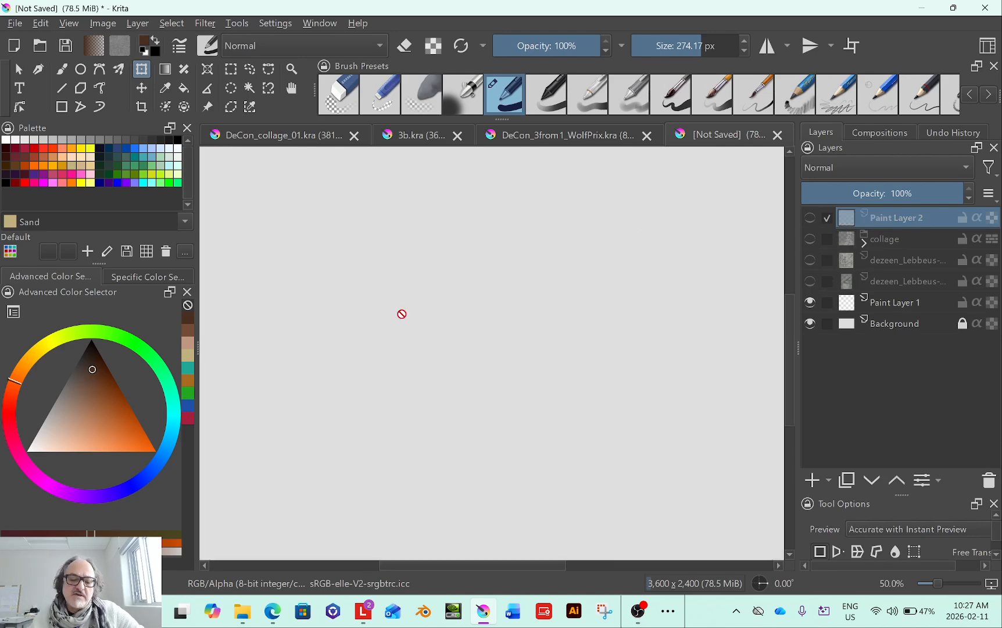
# - Create a new 3600 x 2400 px document at 300 pixels/inch with a light grey #e5e5e5 background
pyautogui.hotkey('ctrl', 'n')
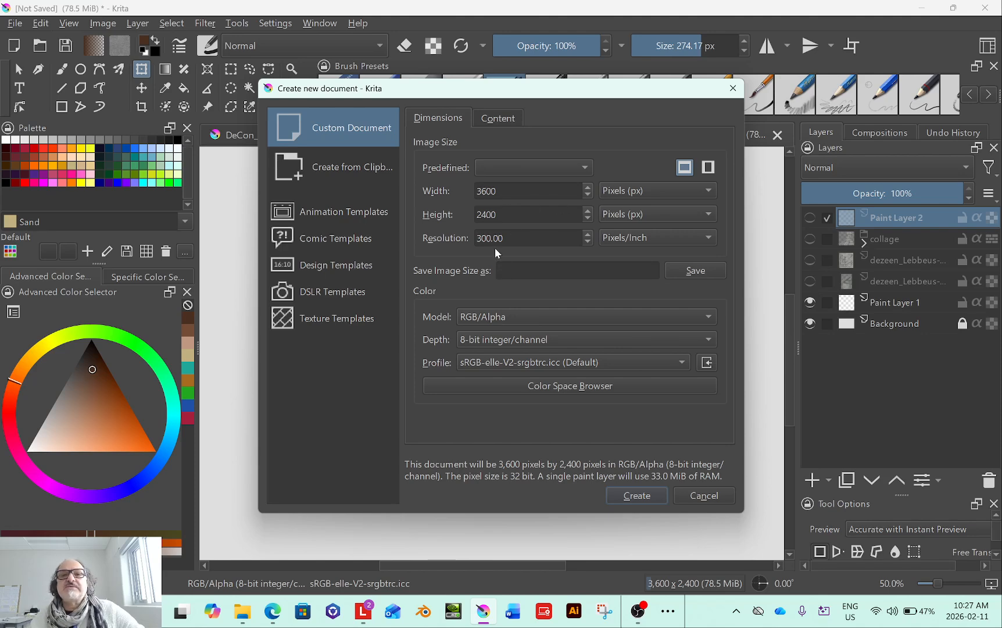
pyautogui.click(493, 116)
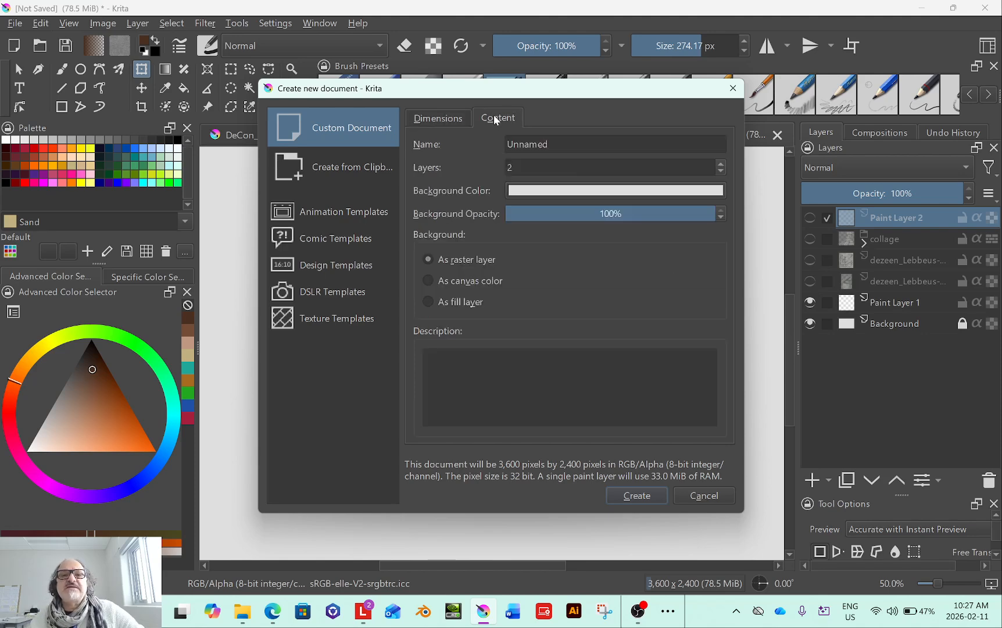
pyautogui.click(532, 190)
pyautogui.moveTo(348, 232); pyautogui.dragTo(349, 234)
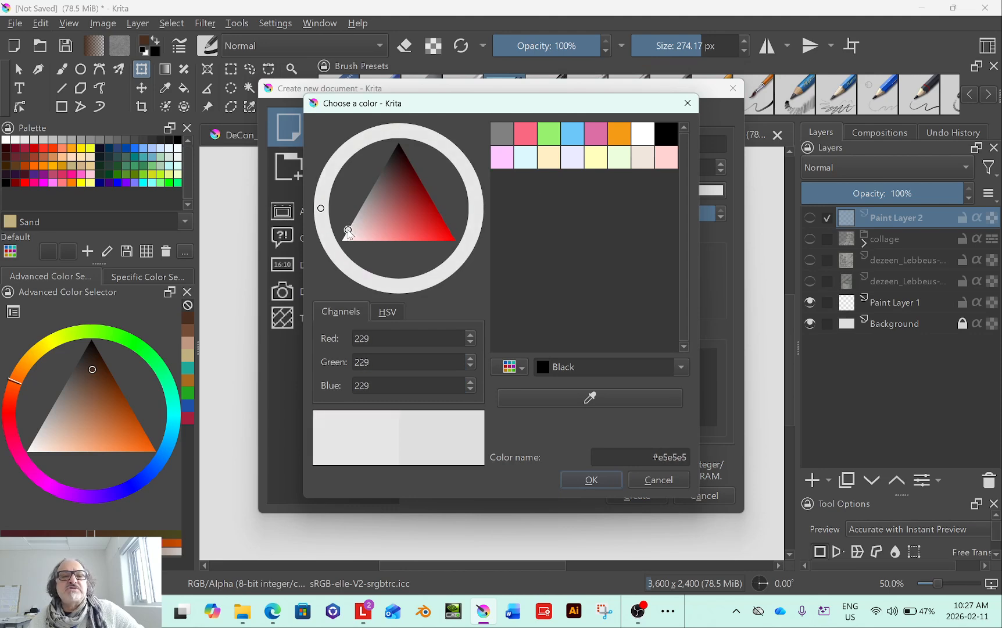
pyautogui.click(604, 481)
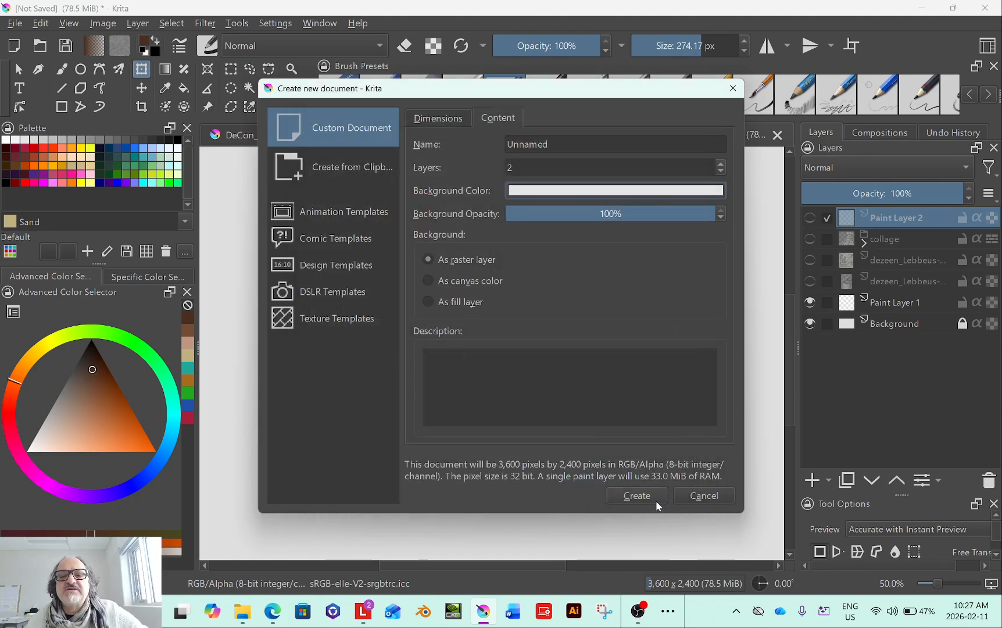
pyautogui.click(639, 496)
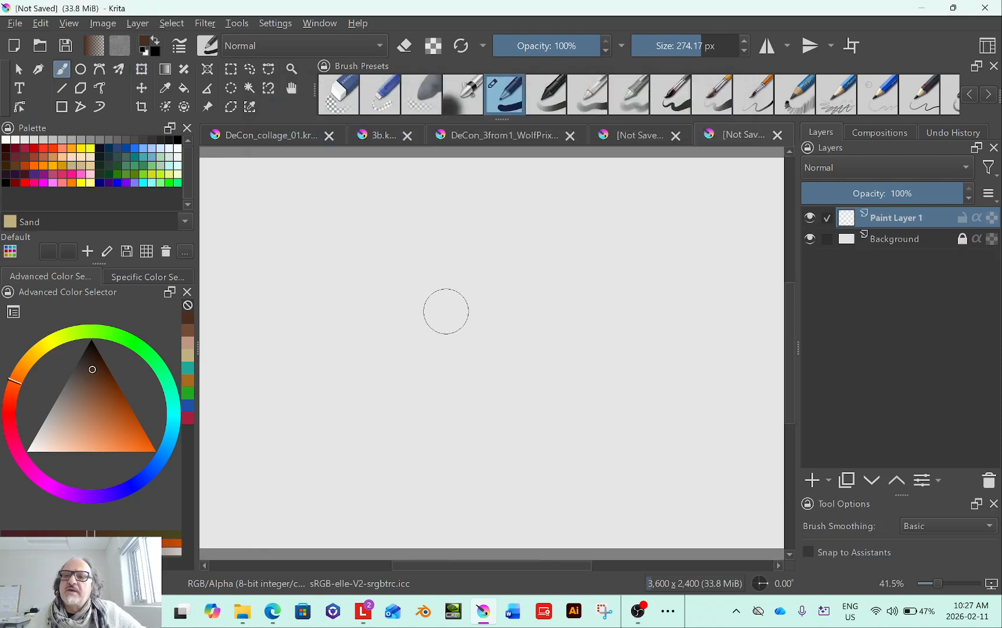
# - Switch the interface to the Big_Paint_2 workspace
pyautogui.click(320, 24)
pyautogui.moveTo(329, 76)
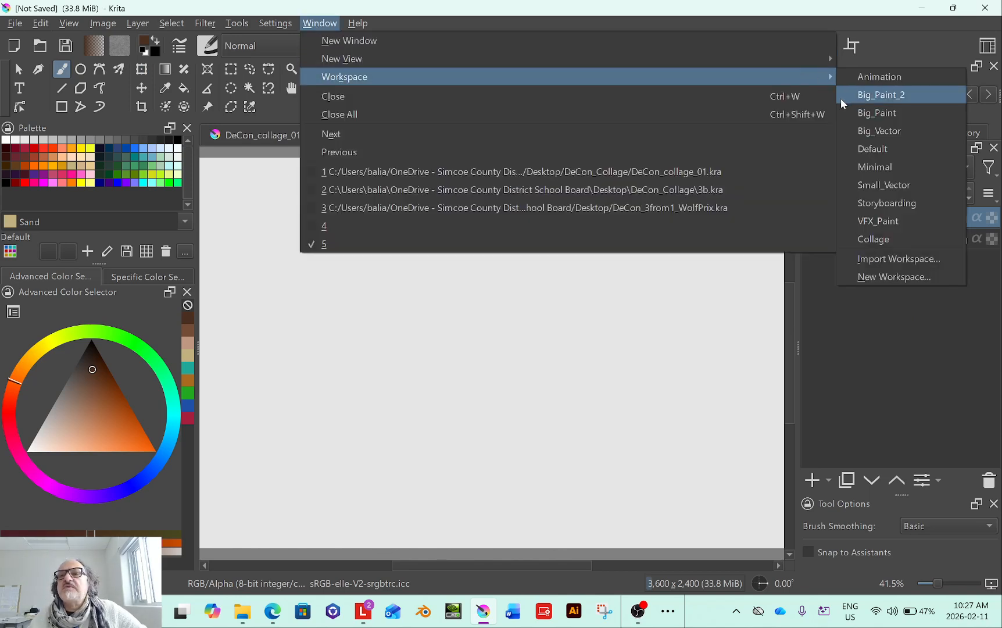
pyautogui.click(877, 95)
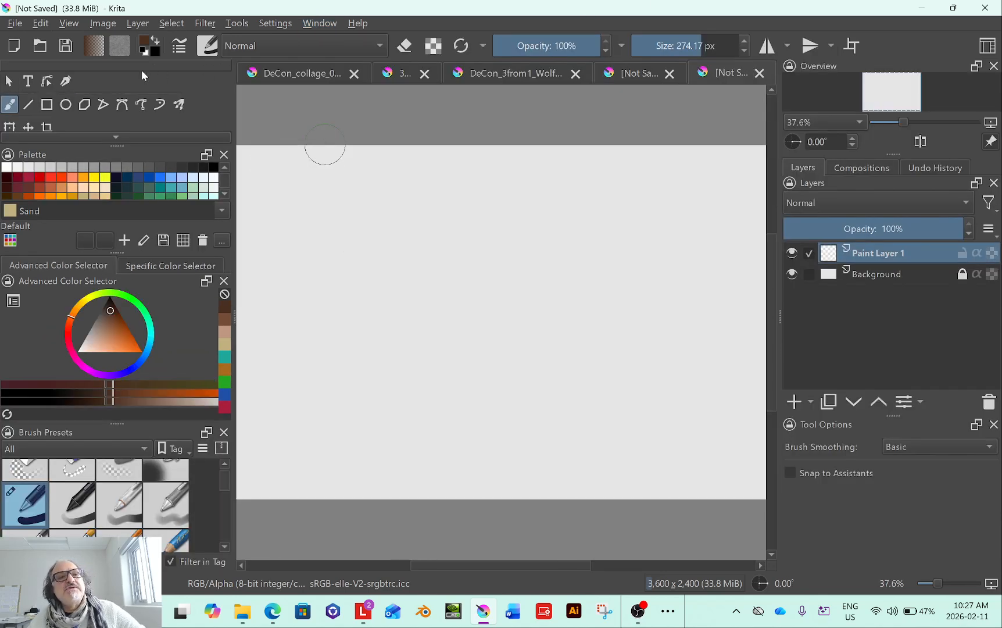
# - Try docking the toolbox and Brush Presets together above the canvas, and reset the layout by reloading the Big_Paint_2 workspace
pyautogui.moveTo(128, 64); pyautogui.dragTo(595, 91)
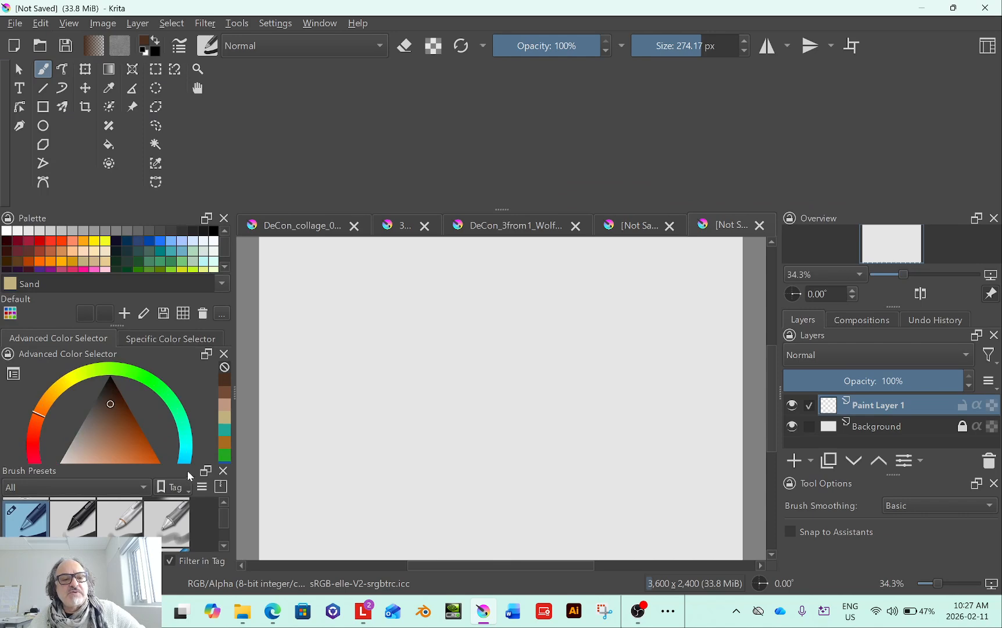
pyautogui.moveTo(125, 471)
pyautogui.mouseDown()
pyautogui.moveTo(388, 452)
pyautogui.moveTo(451, 381)
pyautogui.moveTo(859, 65)
pyautogui.moveTo(998, 67)
pyautogui.moveTo(413, 109)
pyautogui.moveTo(794, 93)
pyautogui.mouseUp()
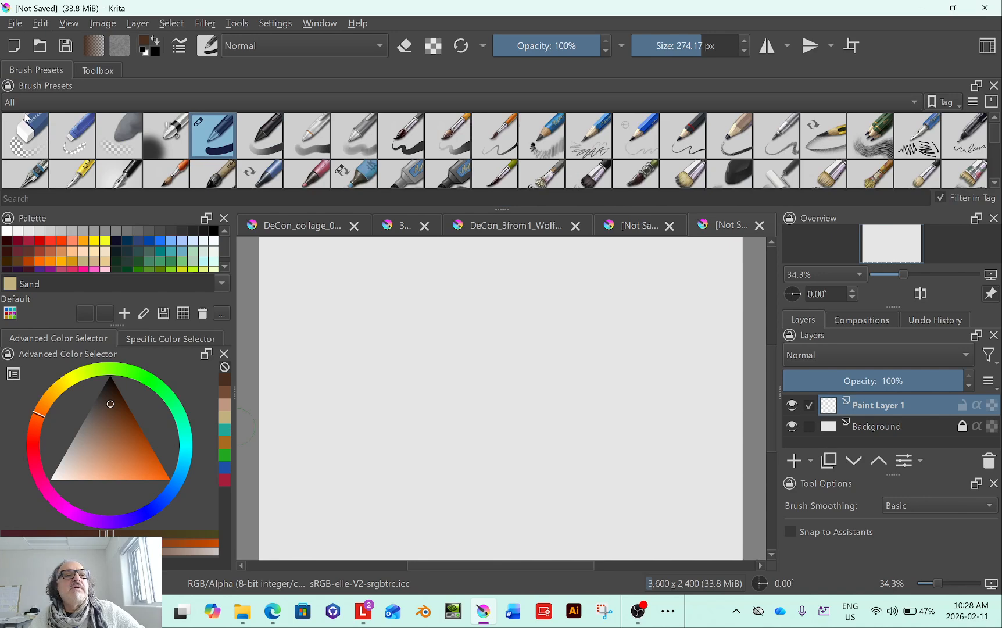
pyautogui.moveTo(39, 70)
pyautogui.mouseDown()
pyautogui.moveTo(355, 70)
pyautogui.moveTo(187, 70)
pyautogui.mouseUp()
pyautogui.click(18, 73)
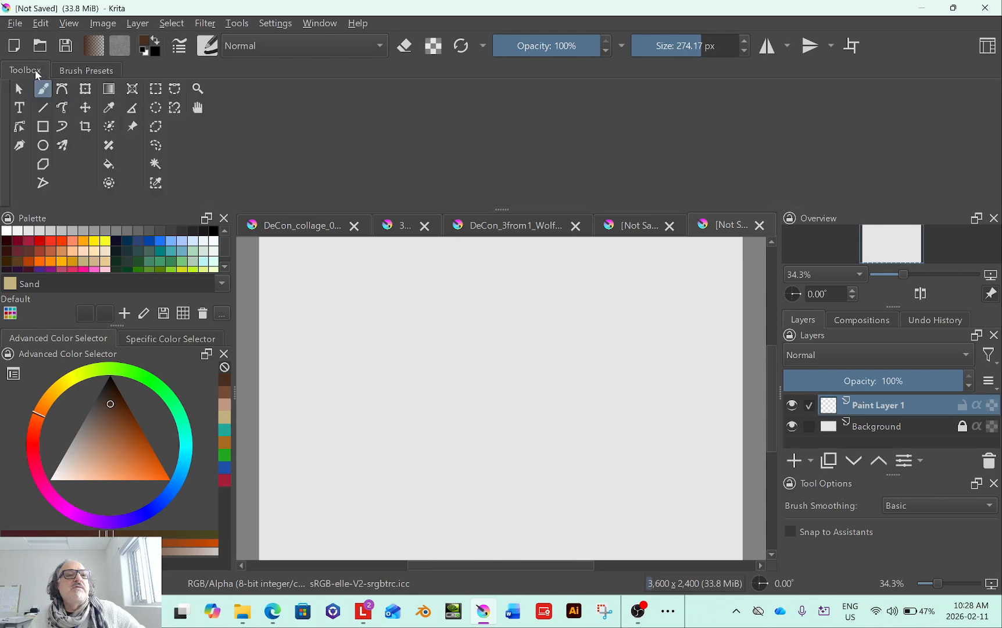
pyautogui.moveTo(24, 69)
pyautogui.mouseDown()
pyautogui.moveTo(392, 422)
pyautogui.moveTo(199, 116)
pyautogui.moveTo(2, 66)
pyautogui.moveTo(72, 70)
pyautogui.moveTo(34, 73)
pyautogui.mouseUp()
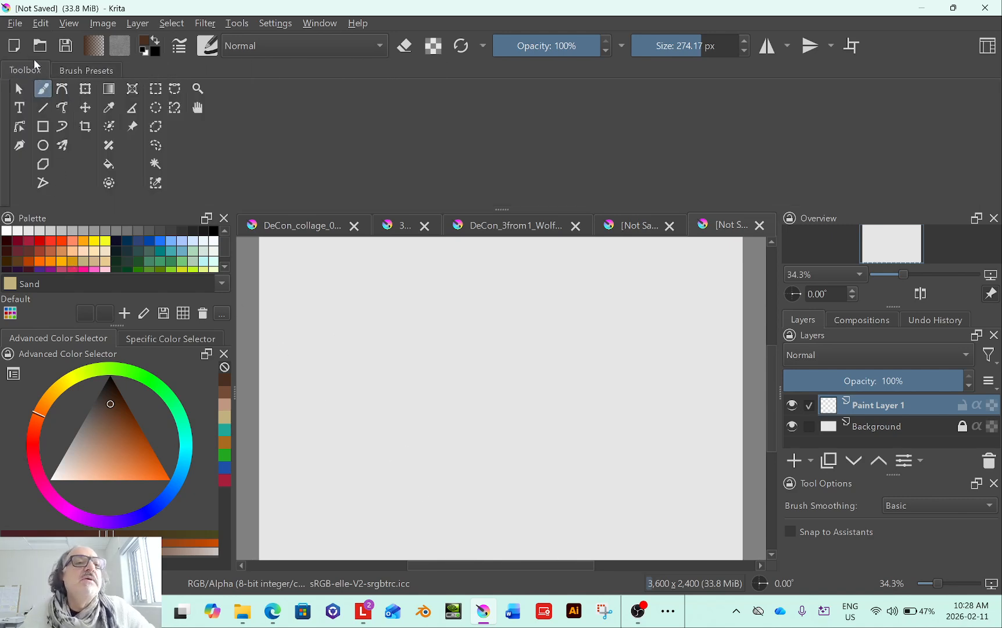
pyautogui.click(321, 23)
pyautogui.moveTo(354, 76)
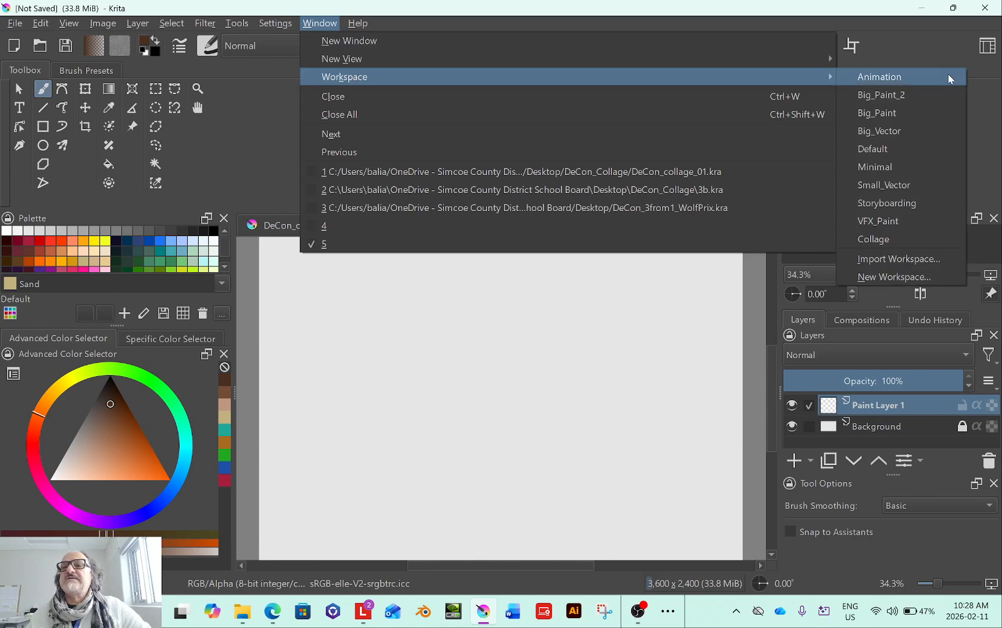
pyautogui.click(898, 97)
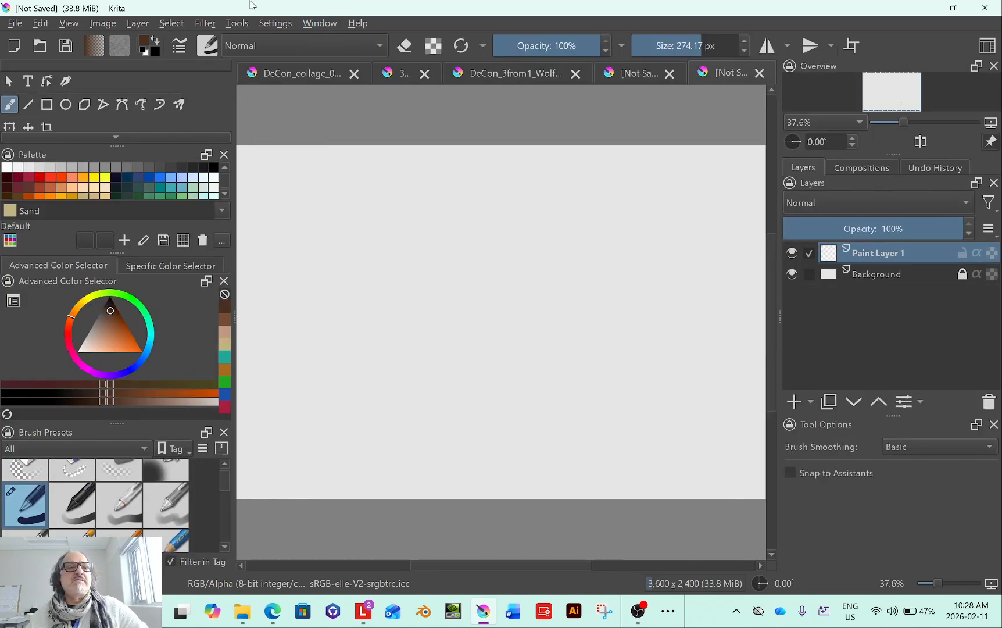
# - Dock Brush Presets above the canvas with the toolbox beside them, and close the Overview and Tool Options dockers
pyautogui.click(207, 433)
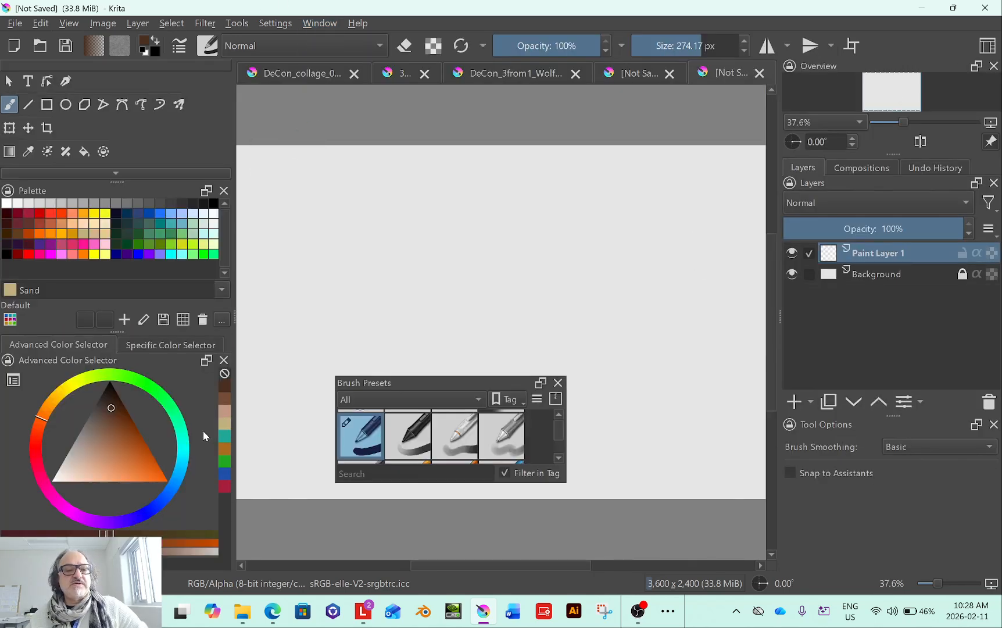
pyautogui.moveTo(444, 383); pyautogui.dragTo(519, 85)
pyautogui.moveTo(119, 219); pyautogui.dragTo(479, 340)
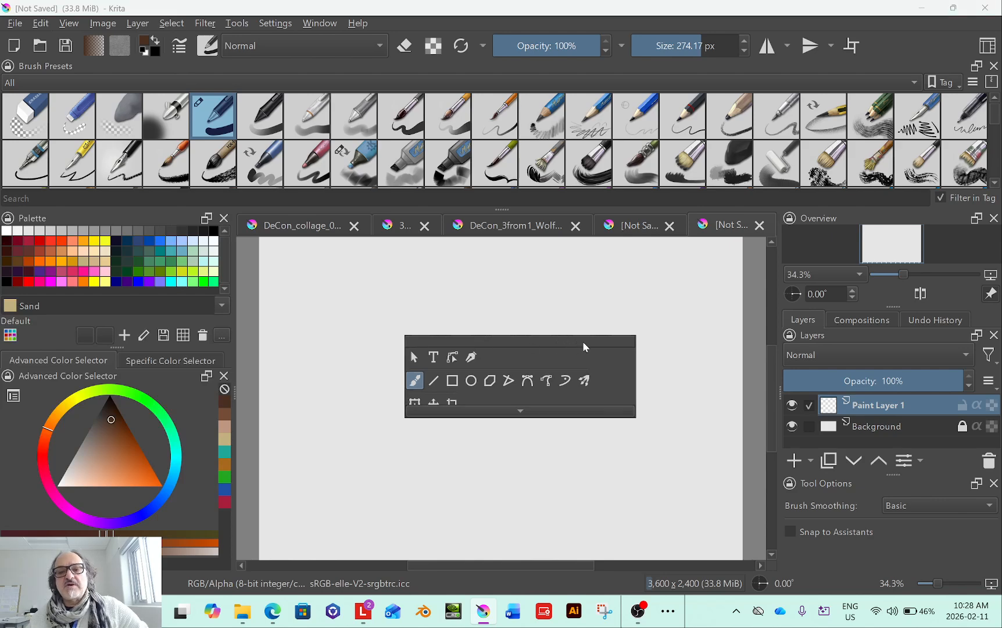
pyautogui.moveTo(584, 343)
pyautogui.mouseDown()
pyautogui.moveTo(597, 348)
pyautogui.moveTo(483, 308)
pyautogui.moveTo(43, 104)
pyautogui.moveTo(83, 100)
pyautogui.mouseUp()
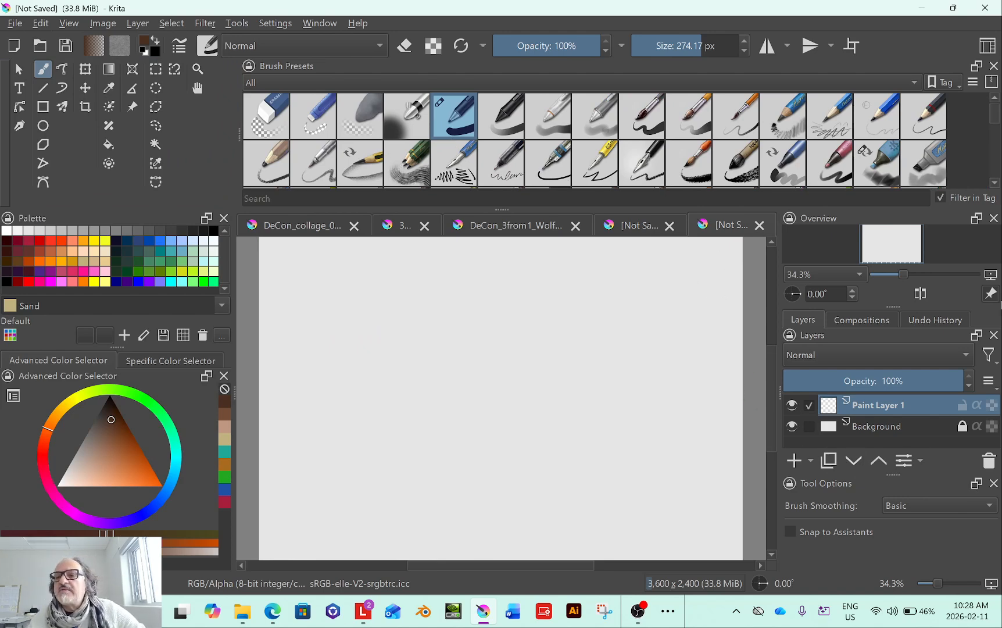
pyautogui.click(994, 219)
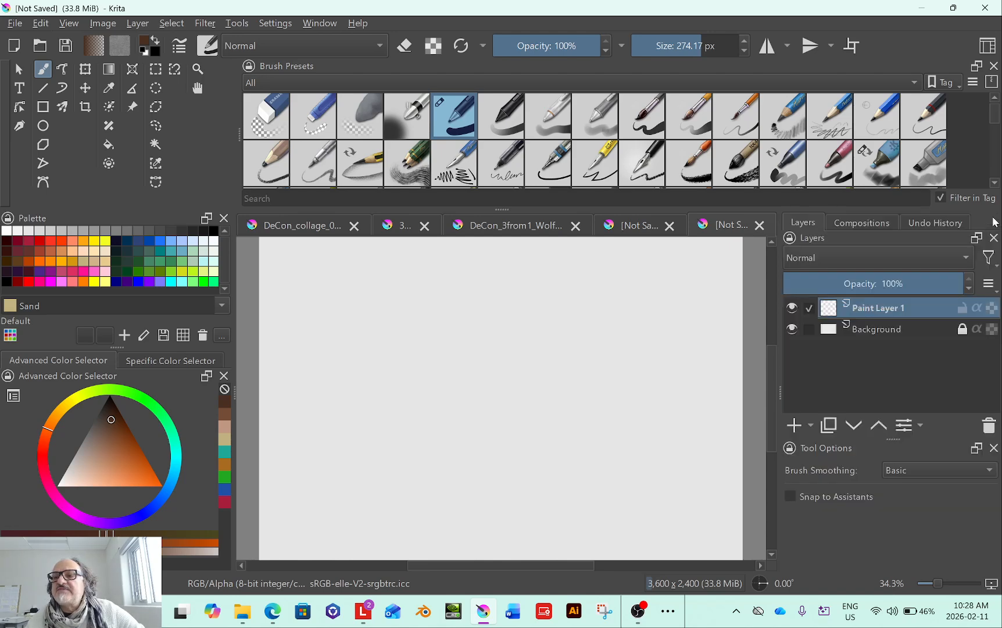
pyautogui.click(994, 448)
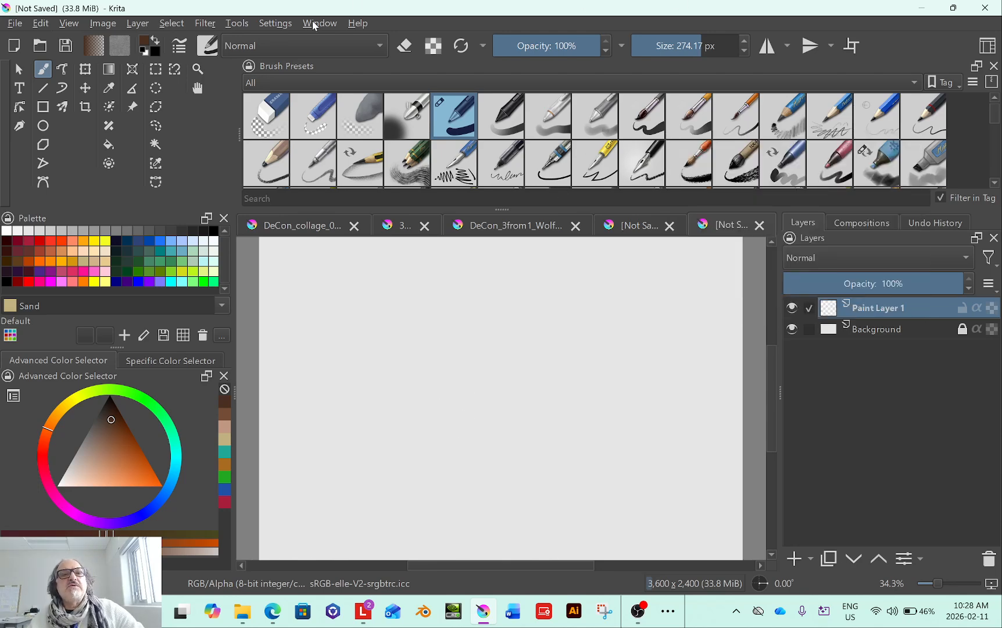
# - Check which keyboard shortcut scheme is selected in the Krita configuration
pyautogui.click(272, 23)
pyautogui.click(284, 44)
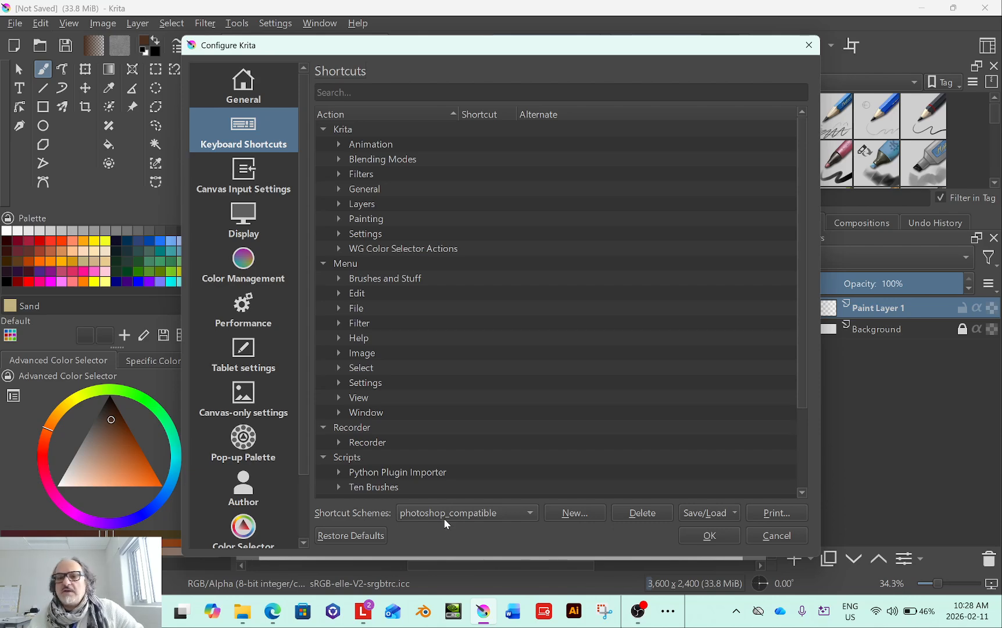
pyautogui.click(710, 536)
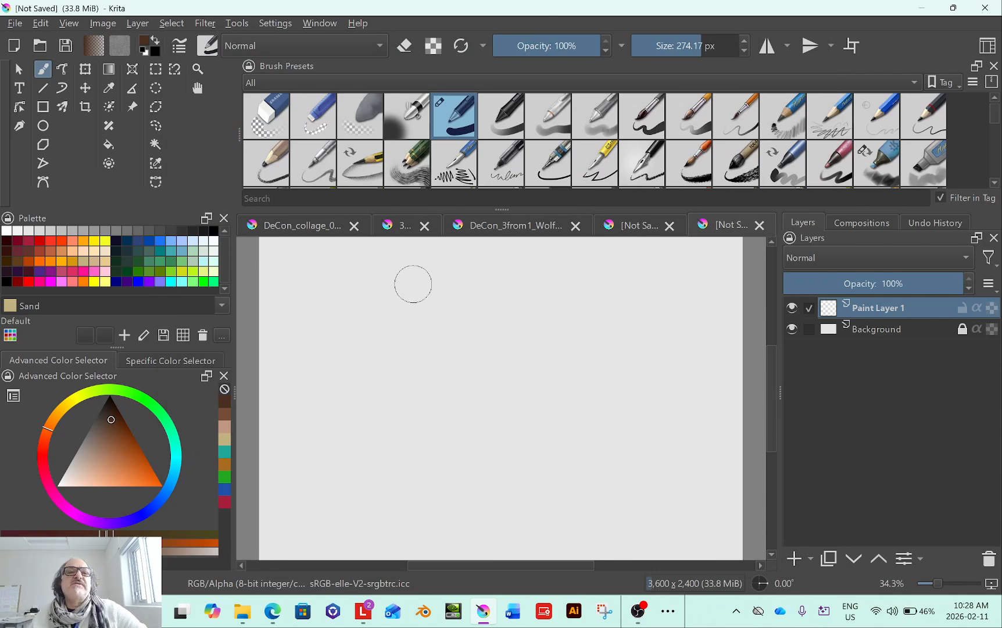
# - Narrow the toolbox and the palette and color selector dockers to give the brushes and canvas more room
pyautogui.moveTo(239, 133); pyautogui.dragTo(224, 132)
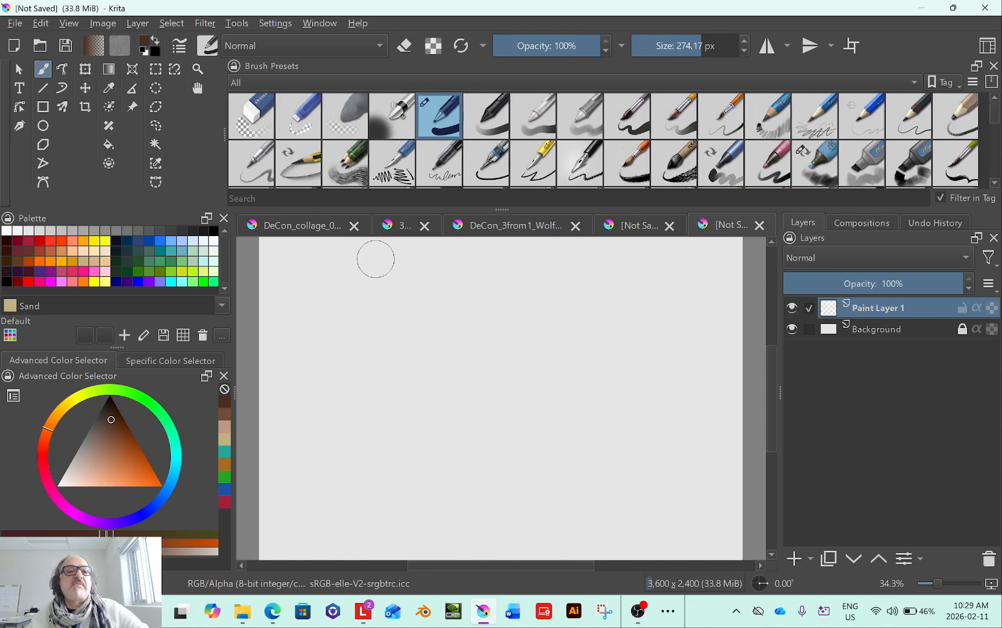
pyautogui.moveTo(234, 393)
pyautogui.mouseDown()
pyautogui.moveTo(203, 390)
pyautogui.moveTo(220, 392)
pyautogui.mouseUp()
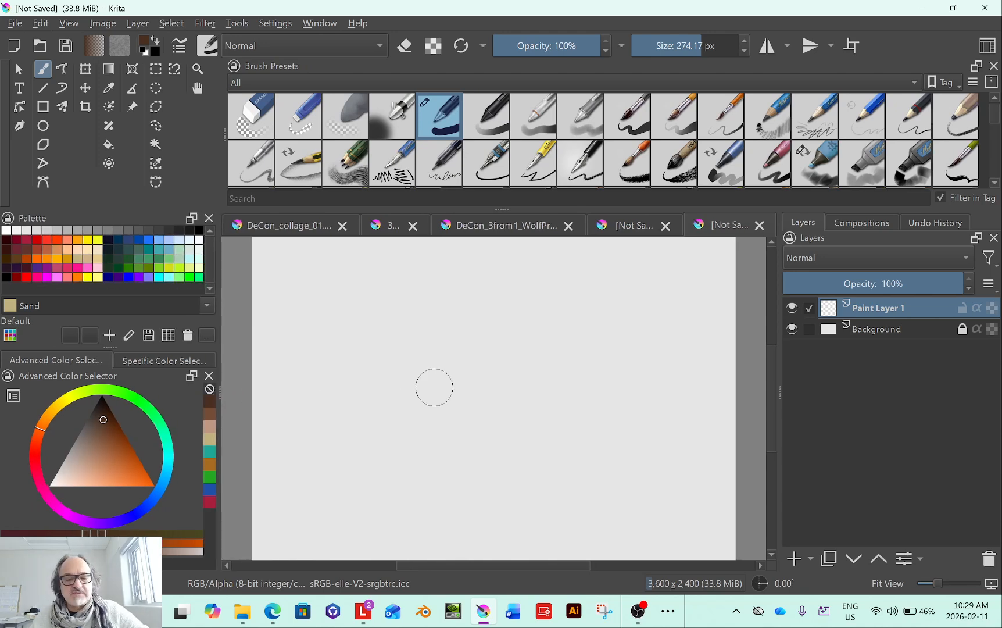
# - Test zooming the blank canvas between 25% and 50% and panning across it
pyautogui.hotkey('ctrl', '-')
pyautogui.hotkey('ctrl', '-')
pyautogui.hotkey('ctrl', '-')
pyautogui.hotkey('ctrl', '+')
pyautogui.hotkey('ctrl', '+')
pyautogui.hotkey('ctrl', '+')
pyautogui.hotkey('ctrl', '-')
pyautogui.hotkey('ctrl', '-')
pyautogui.hotkey('ctrl', '-')
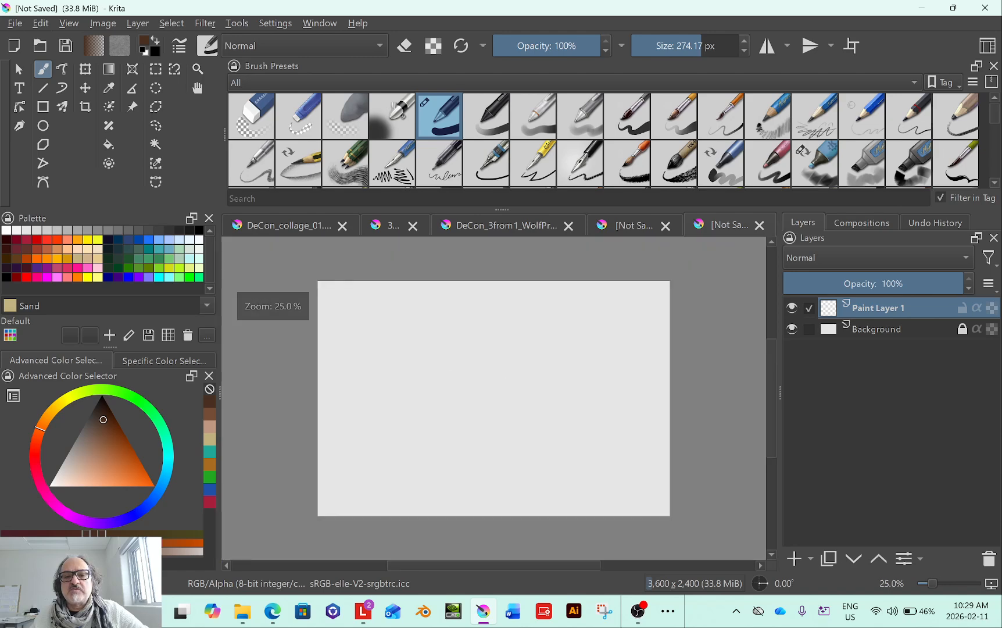
pyautogui.hotkey('ctrl', '+')
pyautogui.hotkey('ctrl', '+')
pyautogui.hotkey('ctrl', '+')
pyautogui.moveTo(592, 351)
pyautogui.mouseDown()
pyautogui.moveTo(684, 389)
pyautogui.moveTo(492, 431)
pyautogui.moveTo(574, 348)
pyautogui.mouseUp()
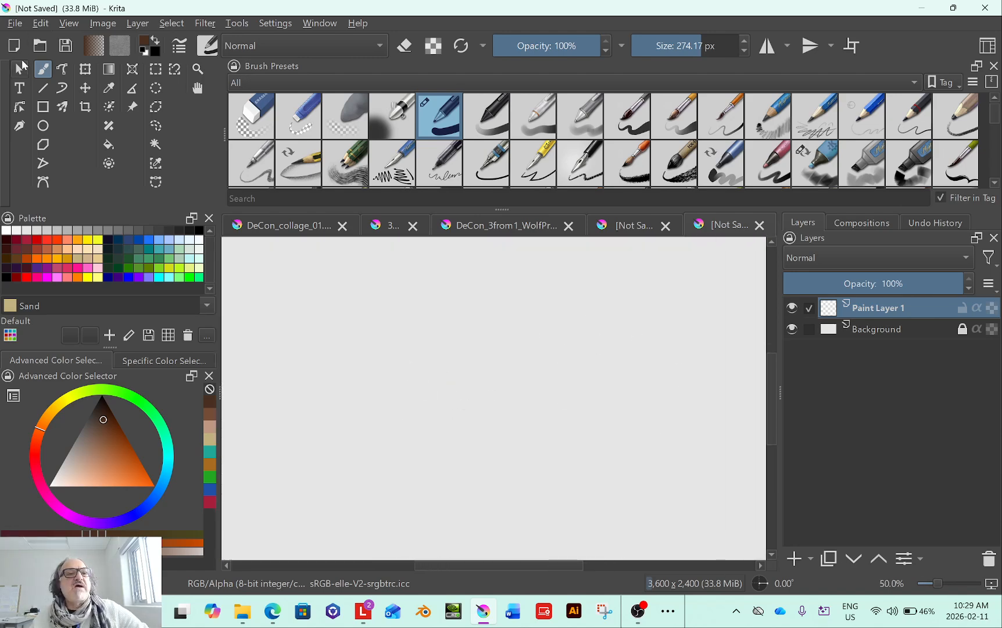
# - Paint a thick and a thin test stroke, reducing the brush size to 23.08 px in between, and undo both strokes
pyautogui.moveTo(317, 431)
pyautogui.mouseDown()
pyautogui.moveTo(560, 430)
pyautogui.moveTo(633, 373)
pyautogui.moveTo(654, 294)
pyautogui.mouseUp()
pyautogui.moveTo(695, 45); pyautogui.dragTo(657, 47)
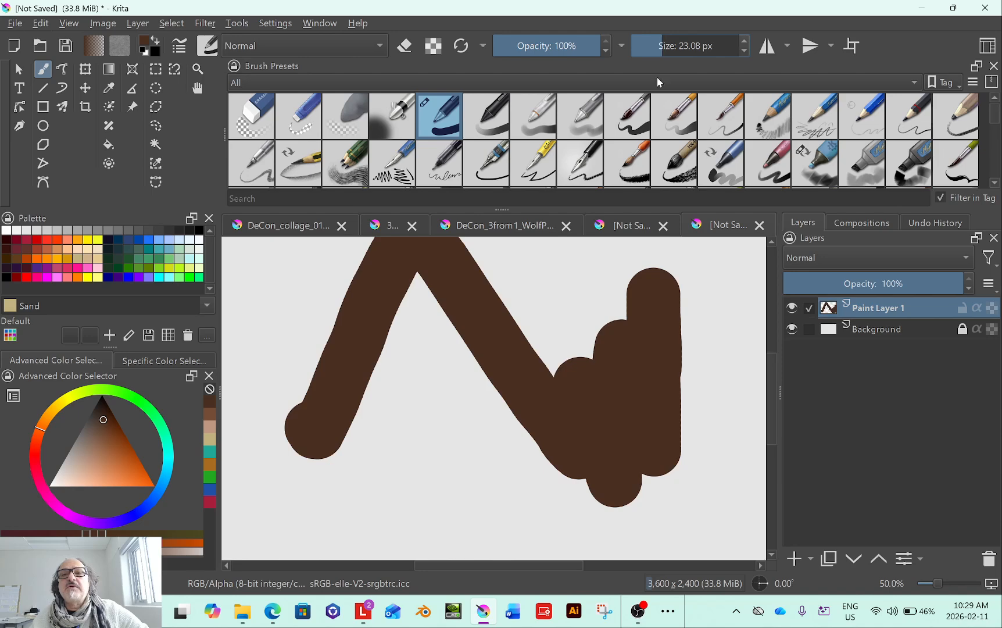
pyautogui.moveTo(424, 452)
pyautogui.mouseDown()
pyautogui.moveTo(447, 540)
pyautogui.moveTo(362, 528)
pyautogui.mouseUp()
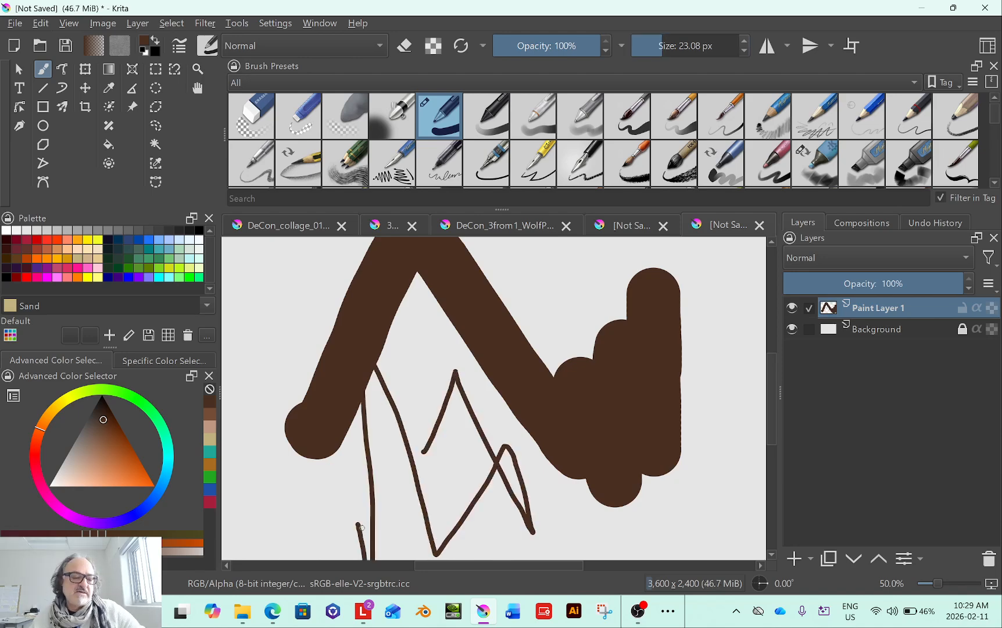
pyautogui.hotkey('ctrl', 'z')
pyautogui.hotkey('ctrl', 'z')
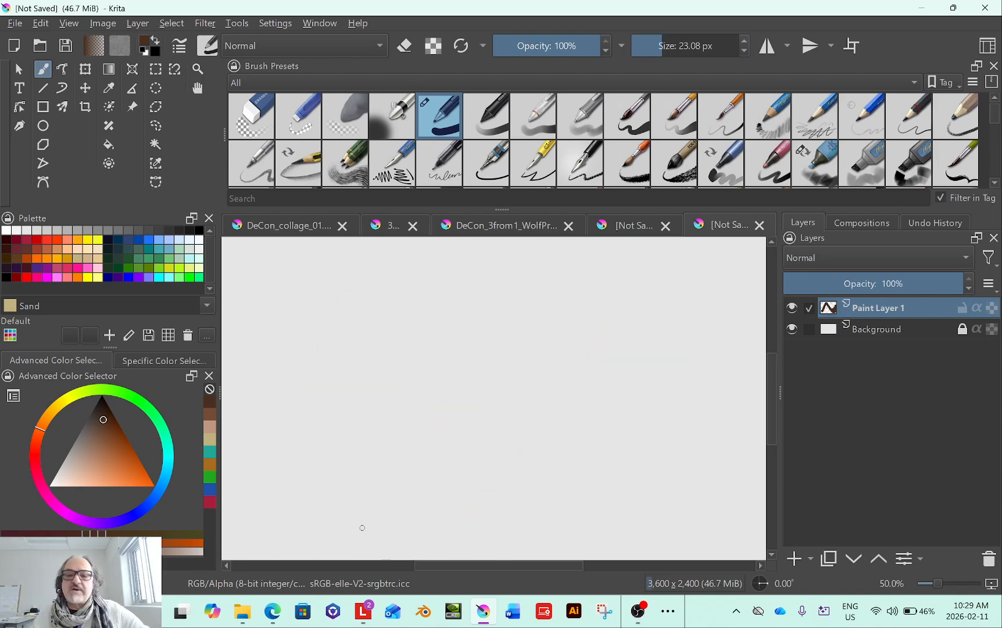
# - Narrow the Layers docker to widen the canvas area
pyautogui.press('-')
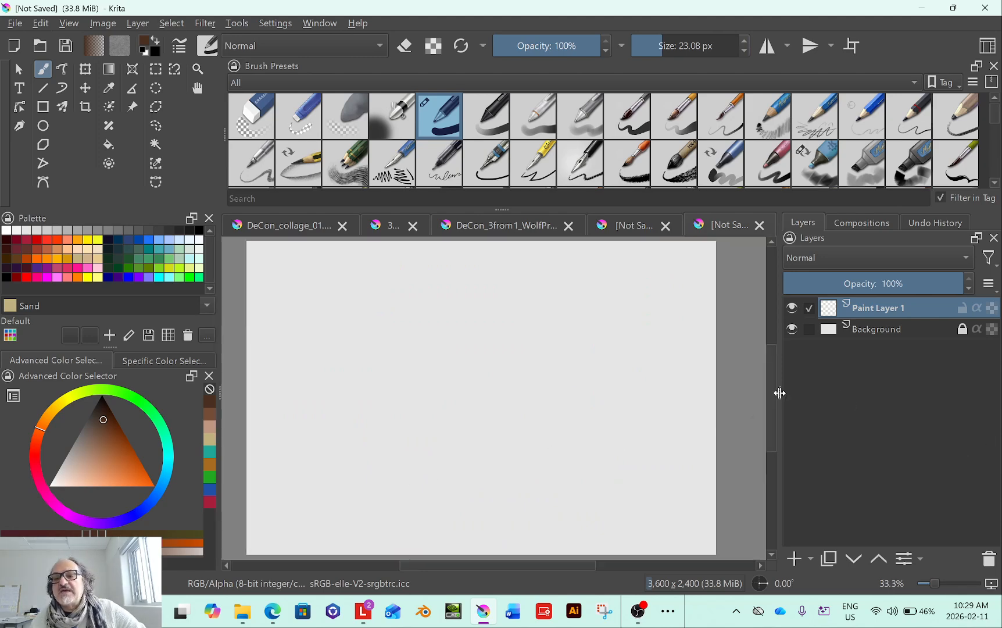
pyautogui.moveTo(778, 395); pyautogui.dragTo(841, 394)
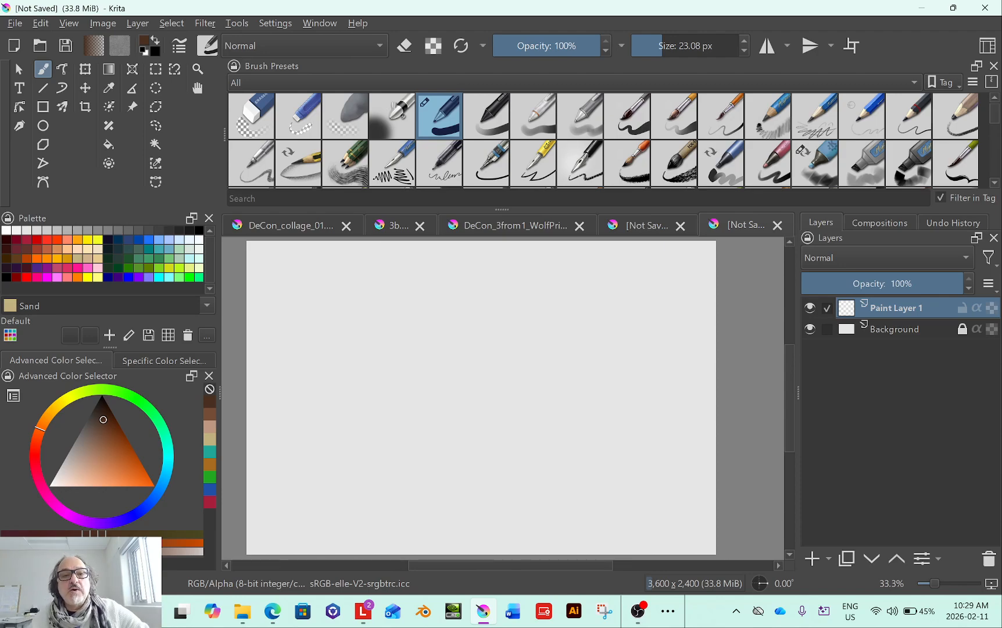
# - Bring up the DeCon_3from1_WolfPrix.kra document with the building sketches
pyautogui.click(392, 232)
pyautogui.click(497, 227)
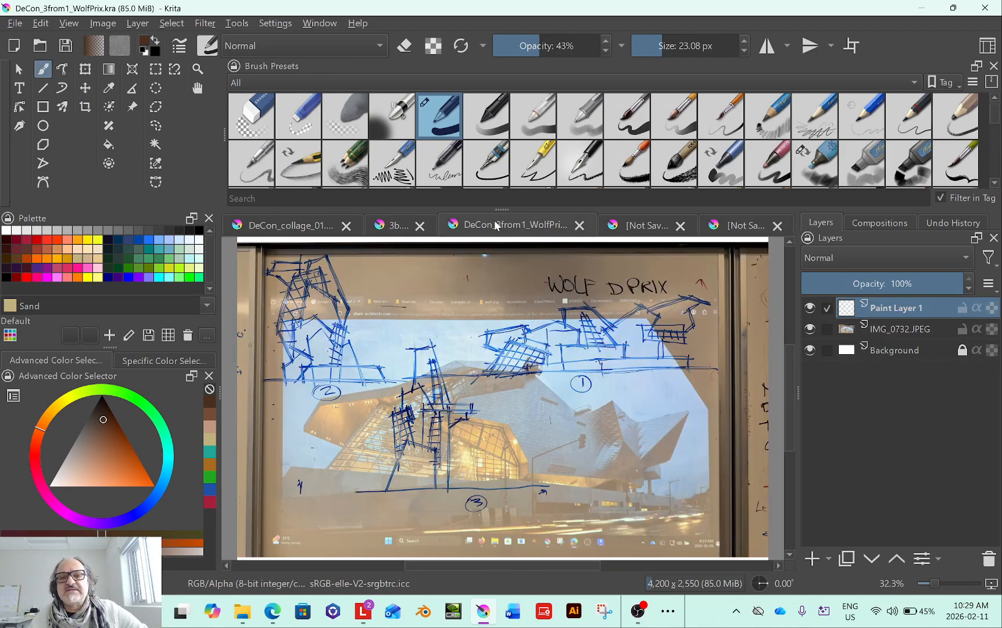
# - Check the other unsaved document and return to the new blank 3,600 x 2,400 document
pyautogui.click(632, 231)
pyautogui.click(736, 232)
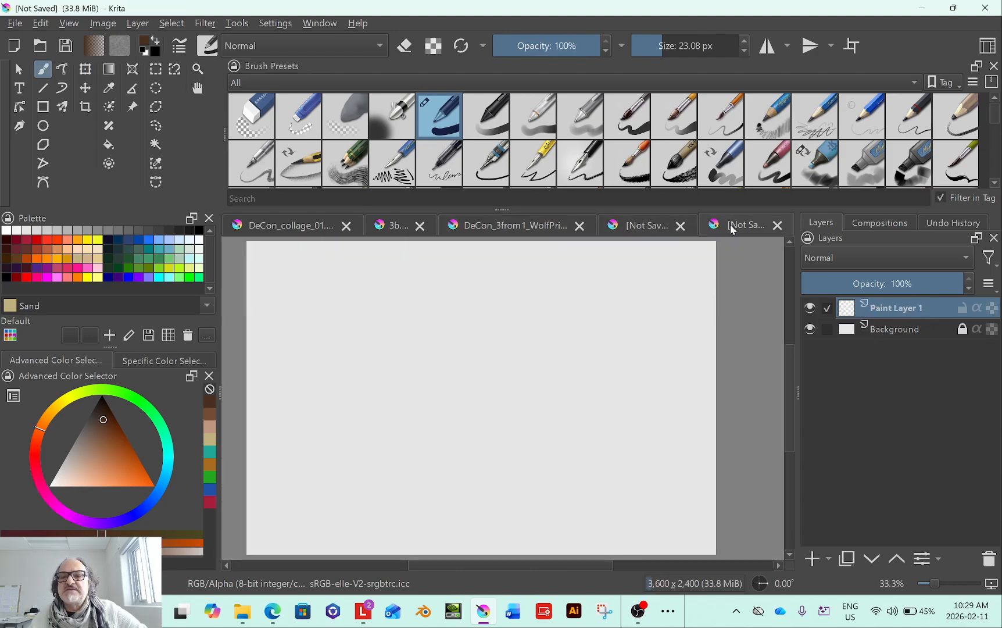
pyautogui.click(670, 228)
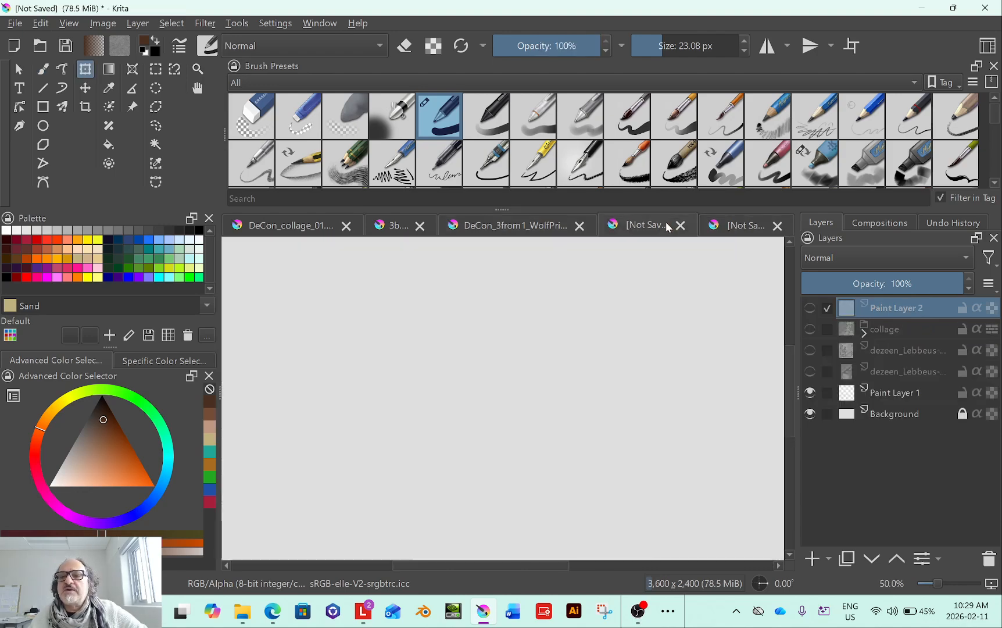
pyautogui.click(736, 228)
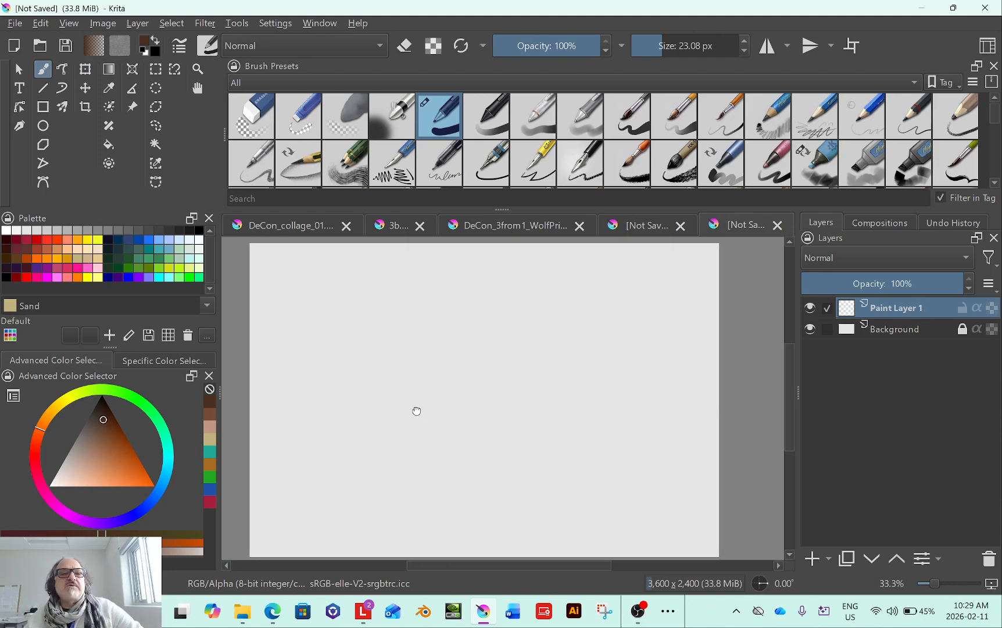
# - Import the dezeen_Lebbeus-Woods_4 image from the LebbeusWoods folder as a new layer
pyautogui.click(134, 24)
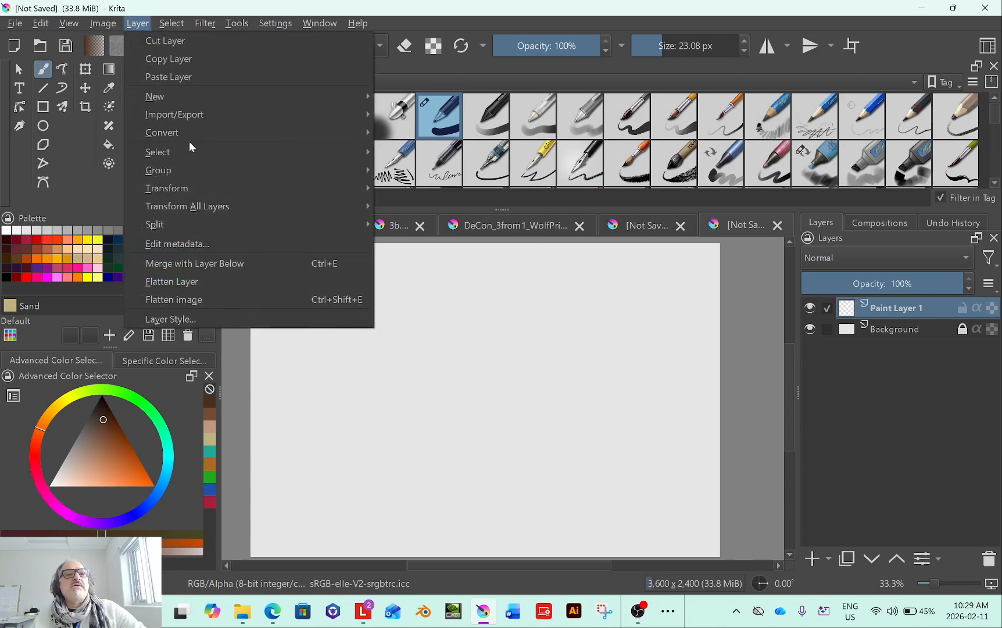
pyautogui.moveTo(175, 115)
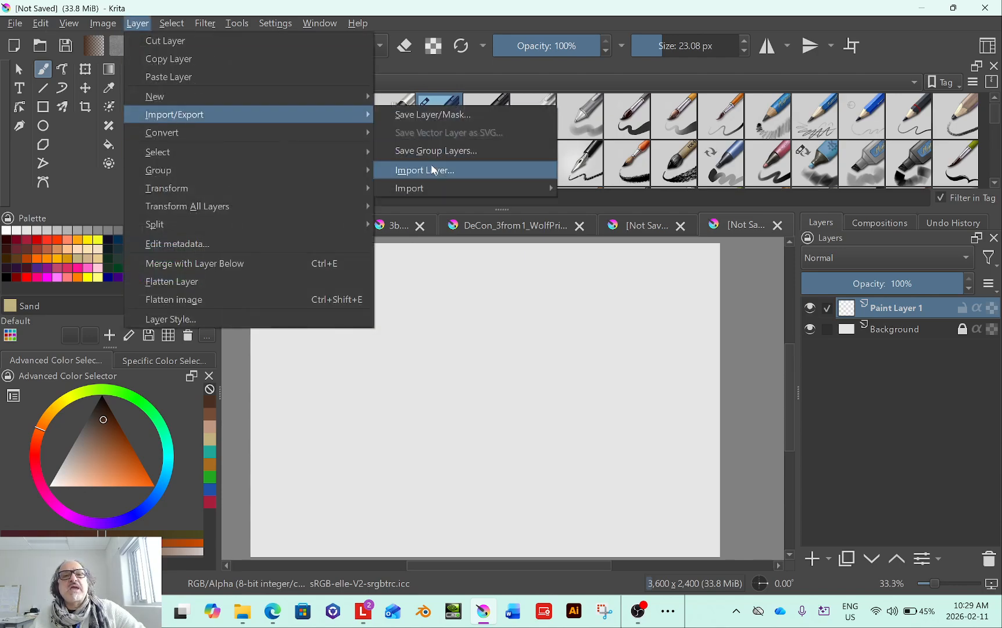
pyautogui.click(432, 169)
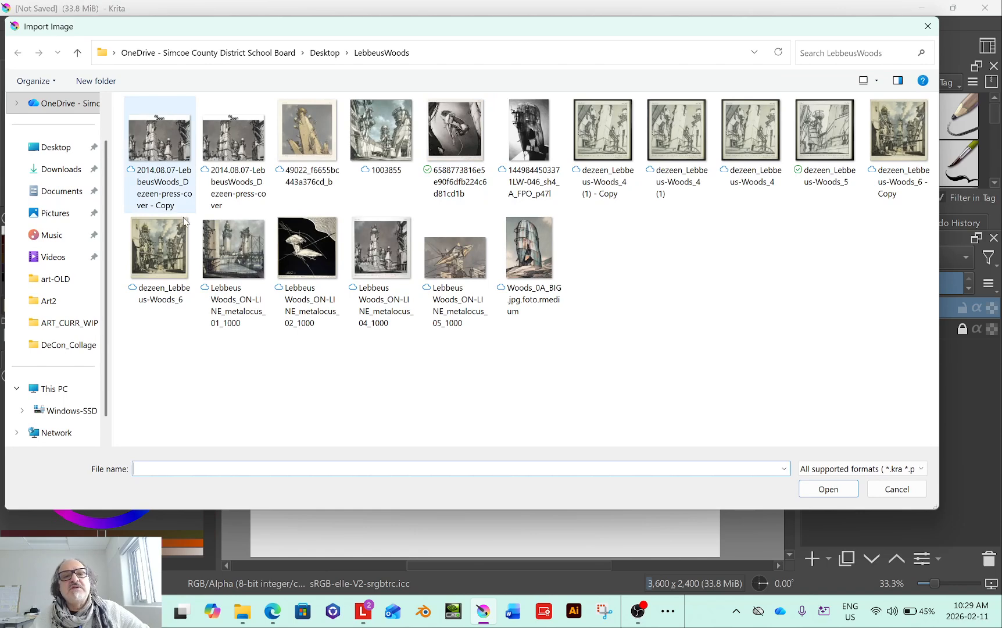
pyautogui.click(741, 128)
pyautogui.click(830, 495)
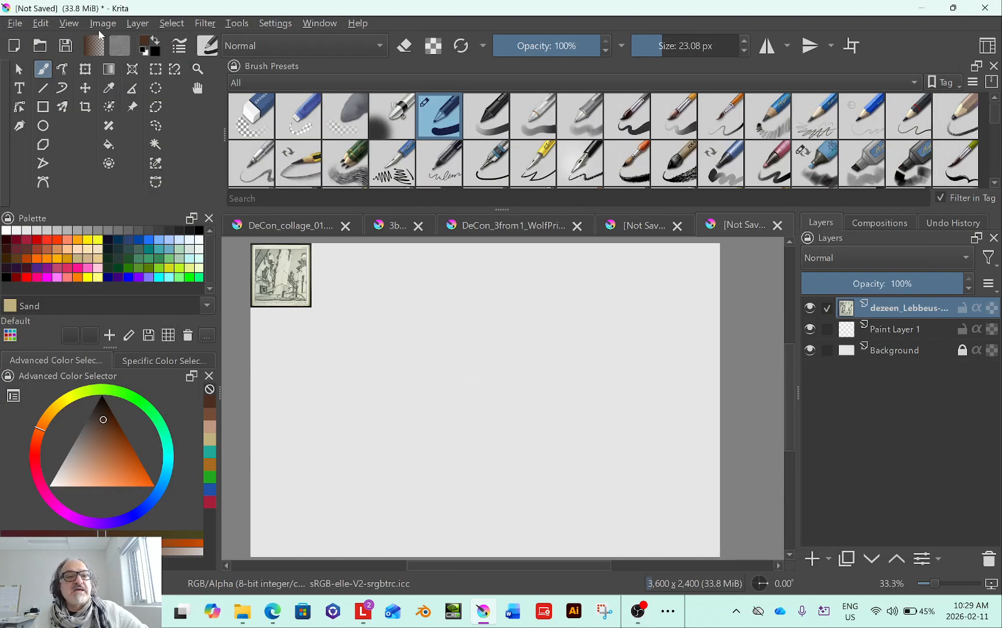
# - Enlarge the imported drawing proportionally to nearly the canvas height, move it to the canvas's right side and apply the transform
pyautogui.click(86, 70)
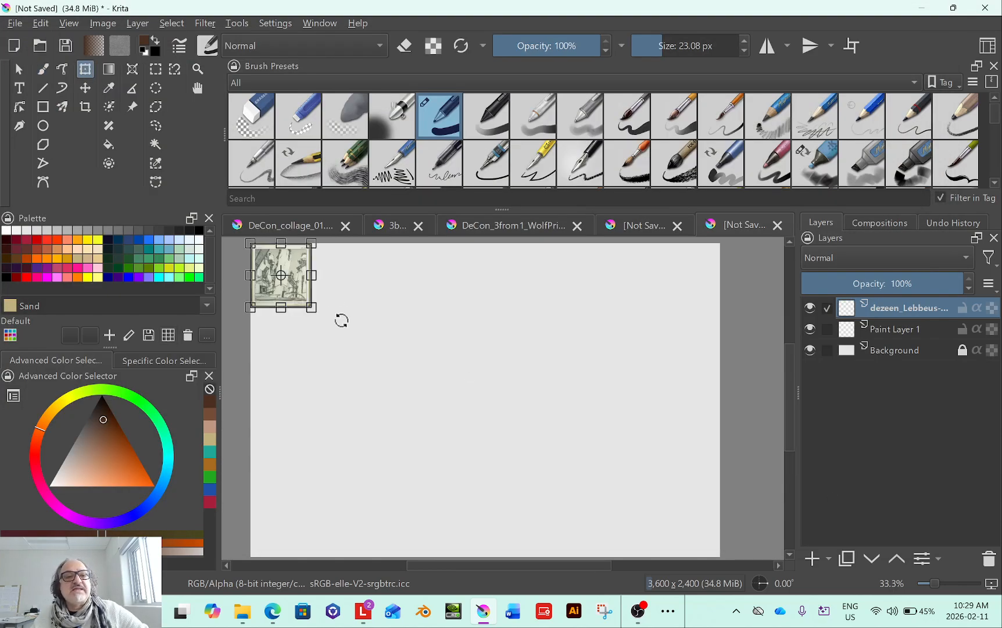
pyautogui.moveTo(312, 309); pyautogui.dragTo(555, 544)
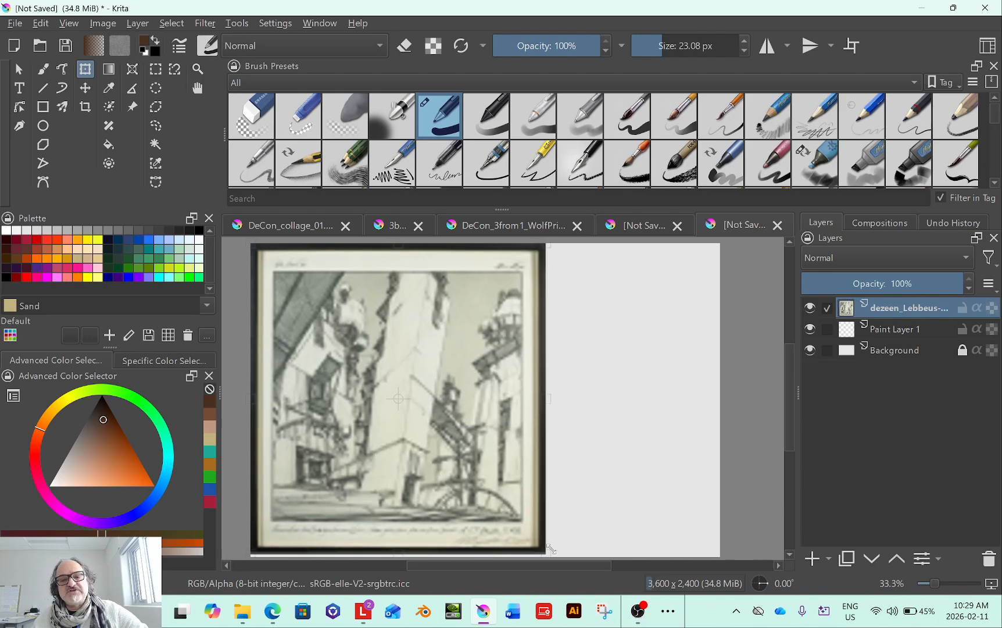
pyautogui.press('Return')
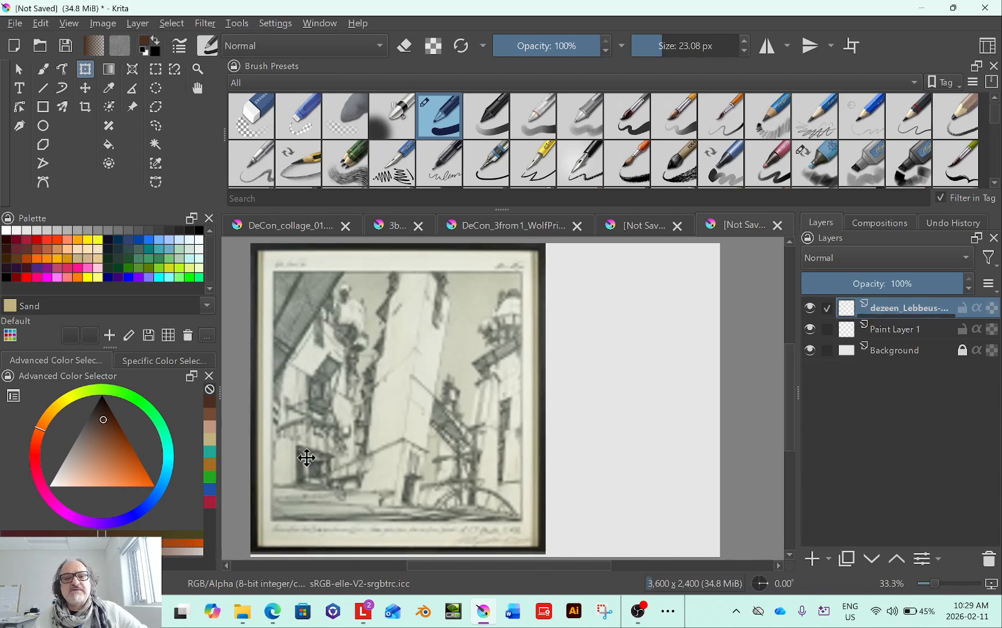
pyautogui.click(308, 457)
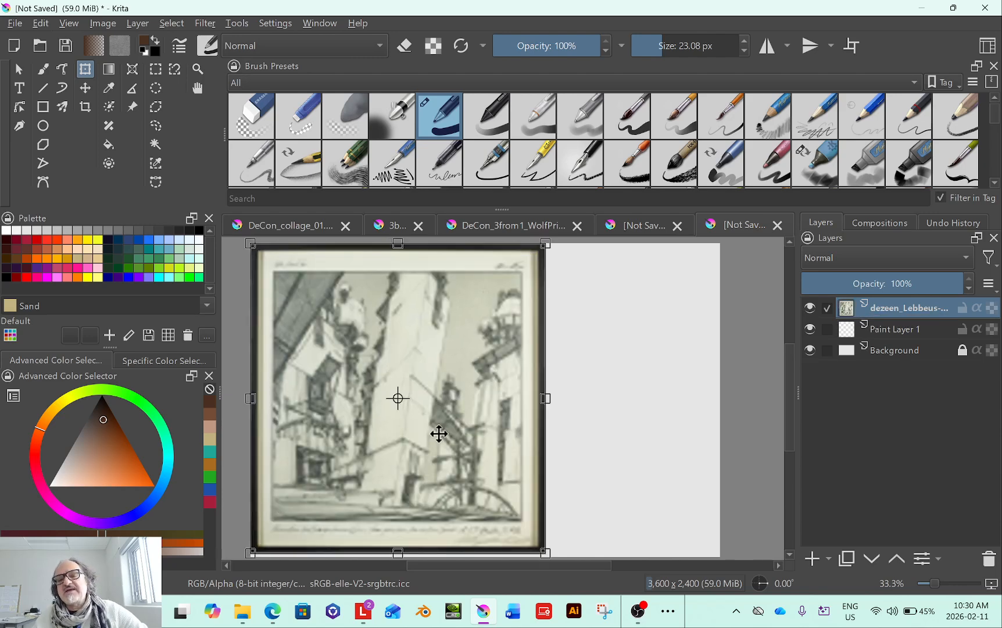
pyautogui.moveTo(318, 444); pyautogui.dragTo(473, 441)
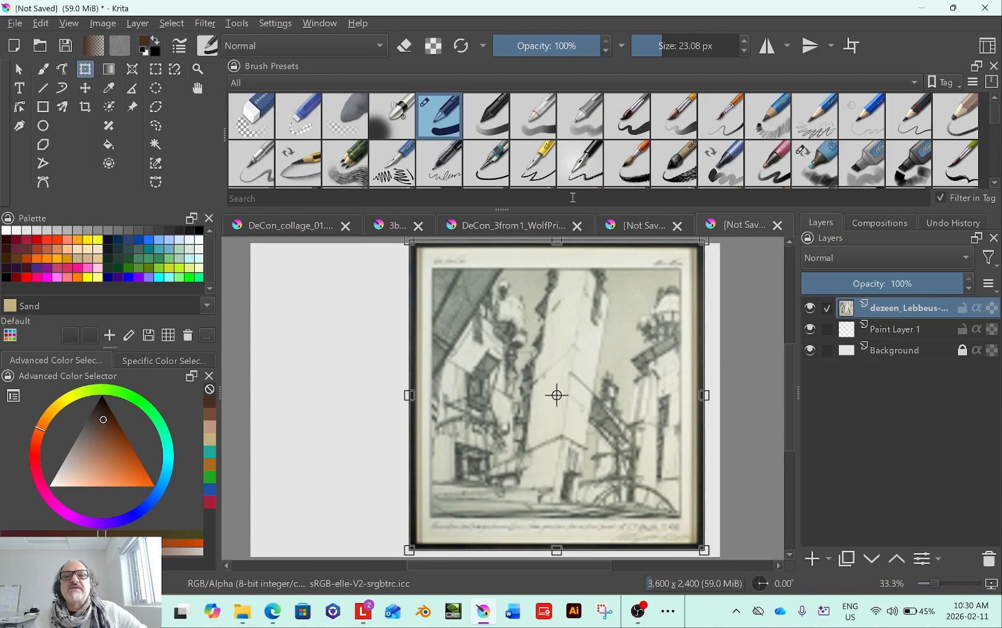
pyautogui.press('Return')
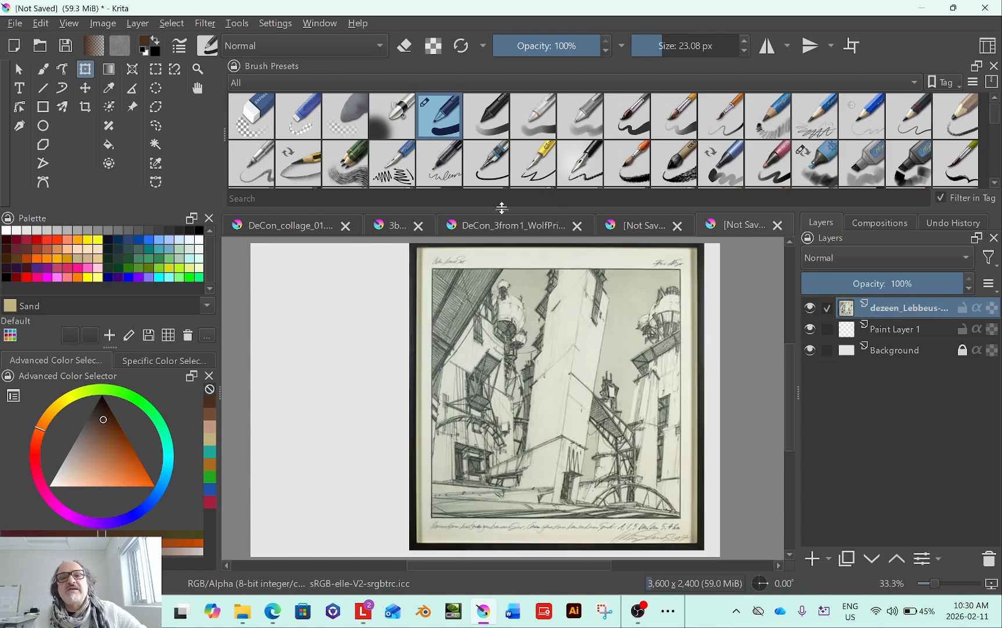
# - Shrink the Brush Presets docker to a single row to give the canvas more height
pyautogui.moveTo(501, 208); pyautogui.dragTo(501, 124)
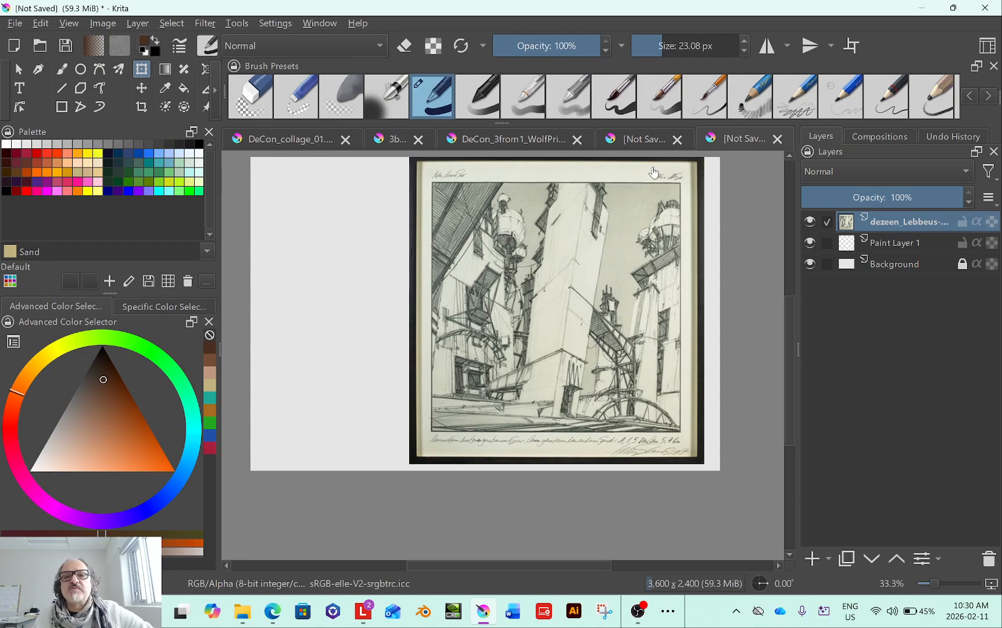
pyautogui.moveTo(382, 265); pyautogui.dragTo(374, 306)
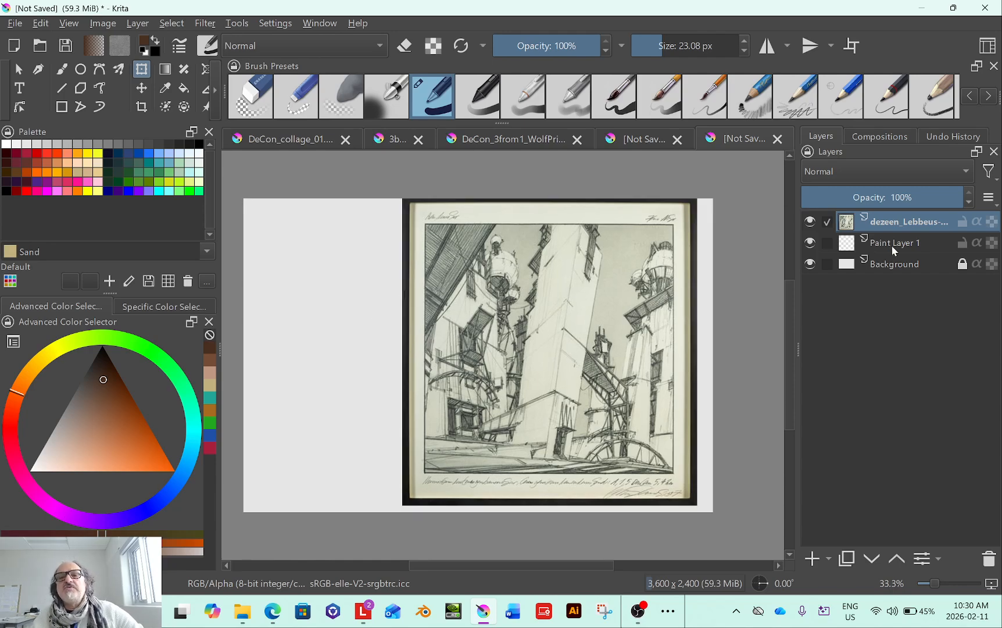
# - Toggle the drawing layer's visibility to check it, and reorder the layers so Paint Layer 1 sits above the drawing layer
pyautogui.click(811, 223)
pyautogui.click(811, 223)
pyautogui.click(810, 223)
pyautogui.click(810, 223)
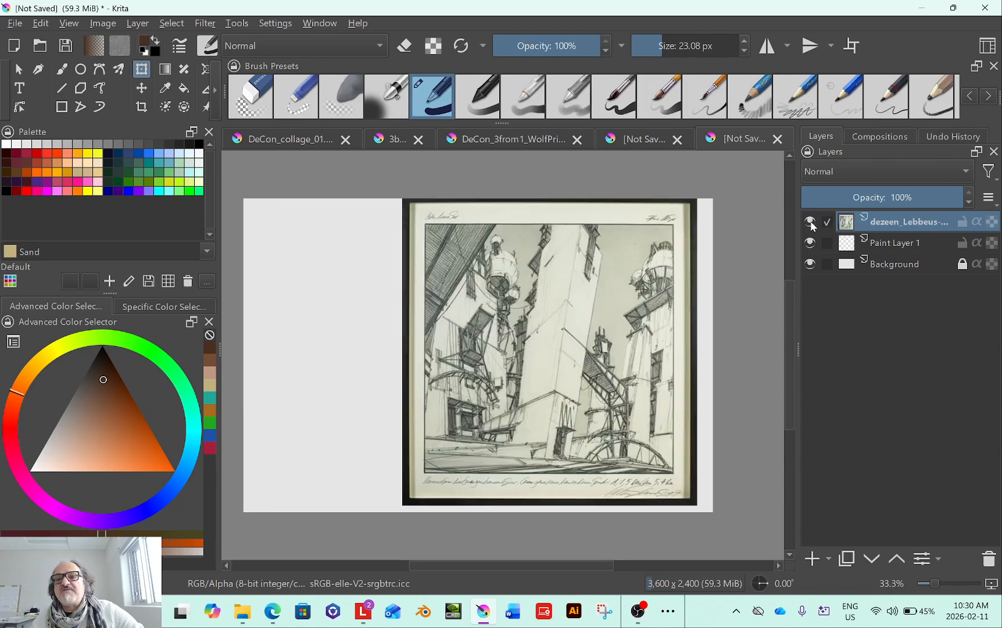
pyautogui.click(810, 223)
pyautogui.click(811, 223)
pyautogui.moveTo(909, 244); pyautogui.dragTo(902, 222)
pyautogui.click(886, 247)
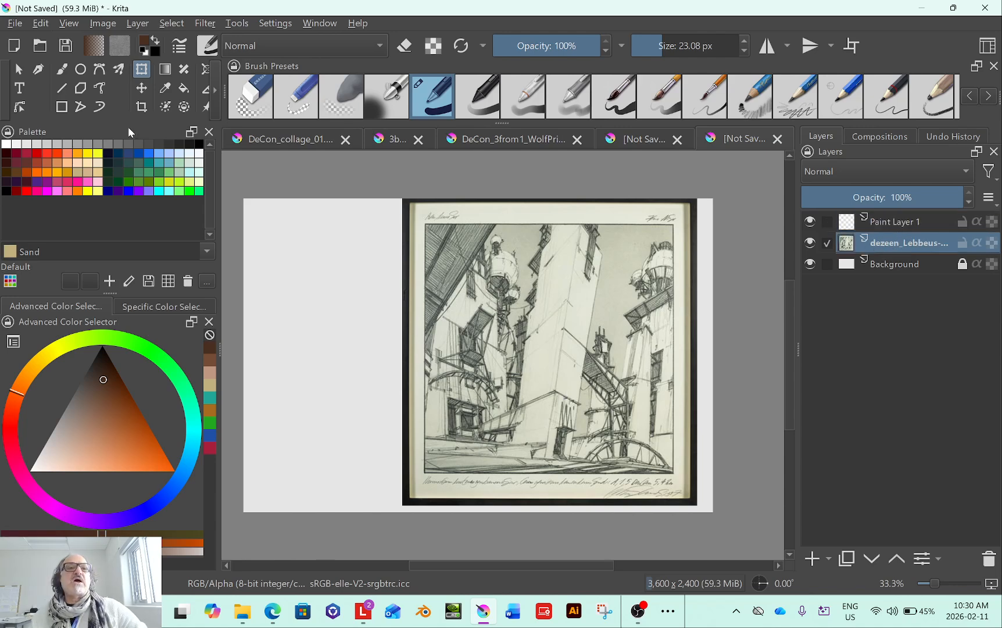
# - Widen the toolbox to show all selection tools and outline the drawing's central leaning tower with a polygonal selection
pyautogui.moveTo(222, 86); pyautogui.dragTo(293, 87)
pyautogui.click(230, 108)
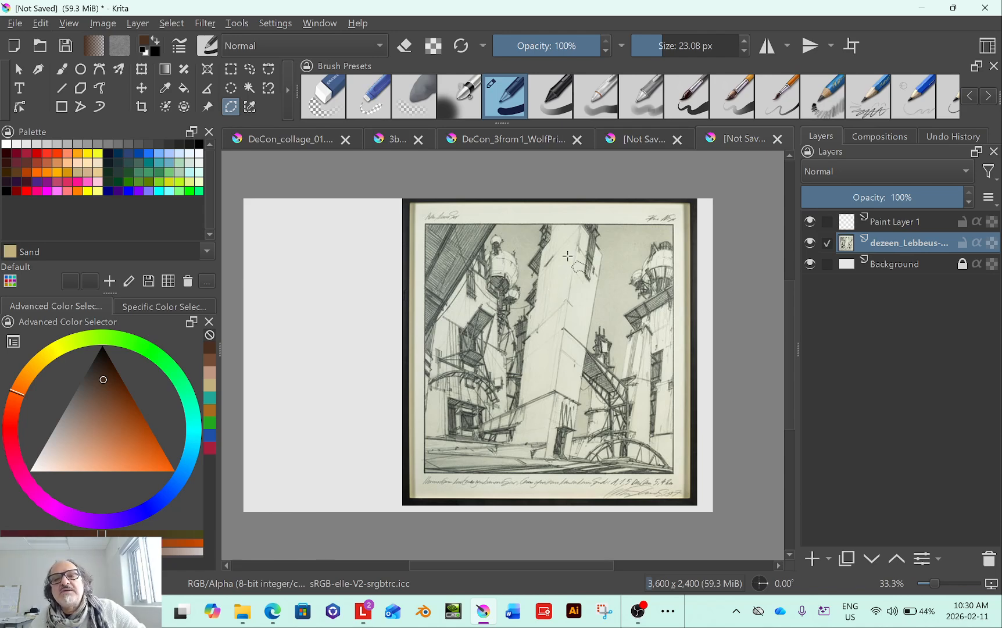
pyautogui.moveTo(508, 442)
pyautogui.mouseDown()
pyautogui.moveTo(574, 441)
pyautogui.moveTo(616, 272)
pyautogui.moveTo(587, 214)
pyautogui.moveTo(567, 244)
pyautogui.moveTo(540, 255)
pyautogui.moveTo(502, 337)
pyautogui.moveTo(509, 440)
pyautogui.mouseUp()
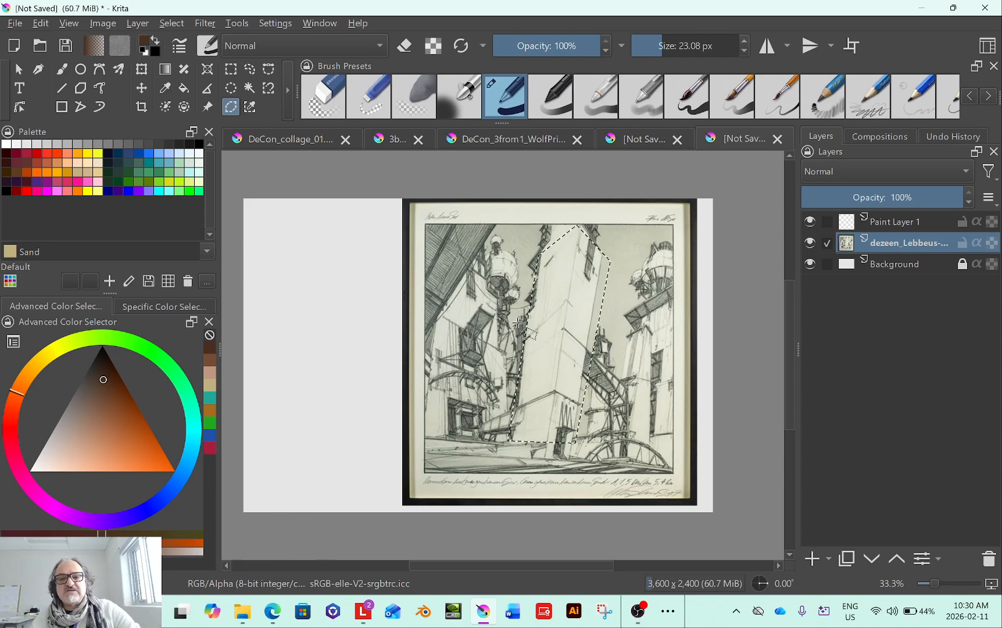
# - Copy the selected tower to a new layer and, with the source drawing hidden, move the cutout to the canvas's left side
pyautogui.hotkey('ctrl', 'alt', 'j')
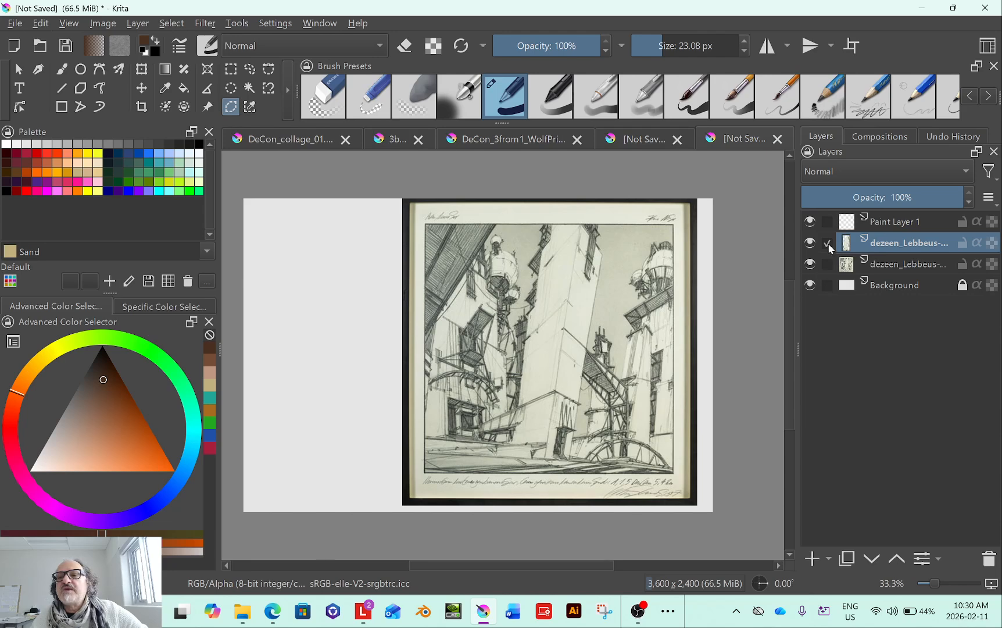
pyautogui.click(810, 264)
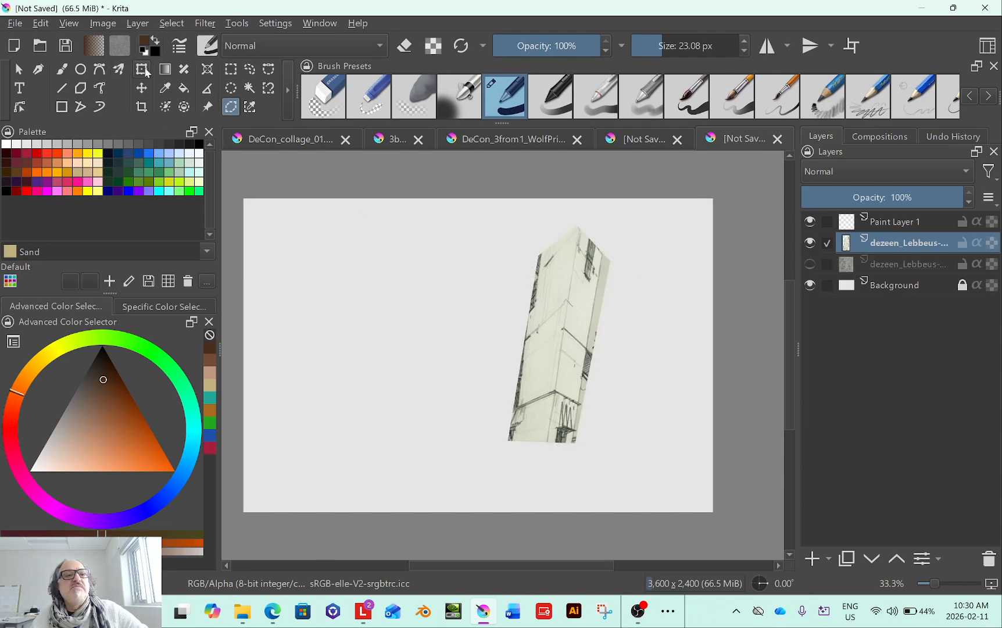
pyautogui.hotkey('ctrl', 't')
pyautogui.moveTo(563, 336)
pyautogui.mouseDown()
pyautogui.moveTo(508, 301)
pyautogui.moveTo(571, 350)
pyautogui.mouseUp()
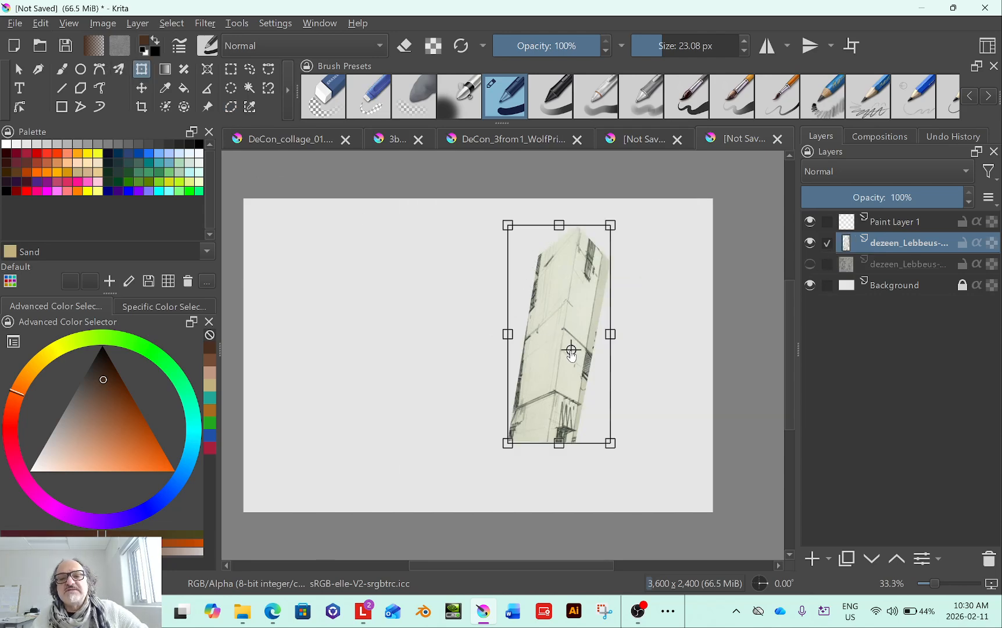
pyautogui.moveTo(562, 300); pyautogui.dragTo(332, 297)
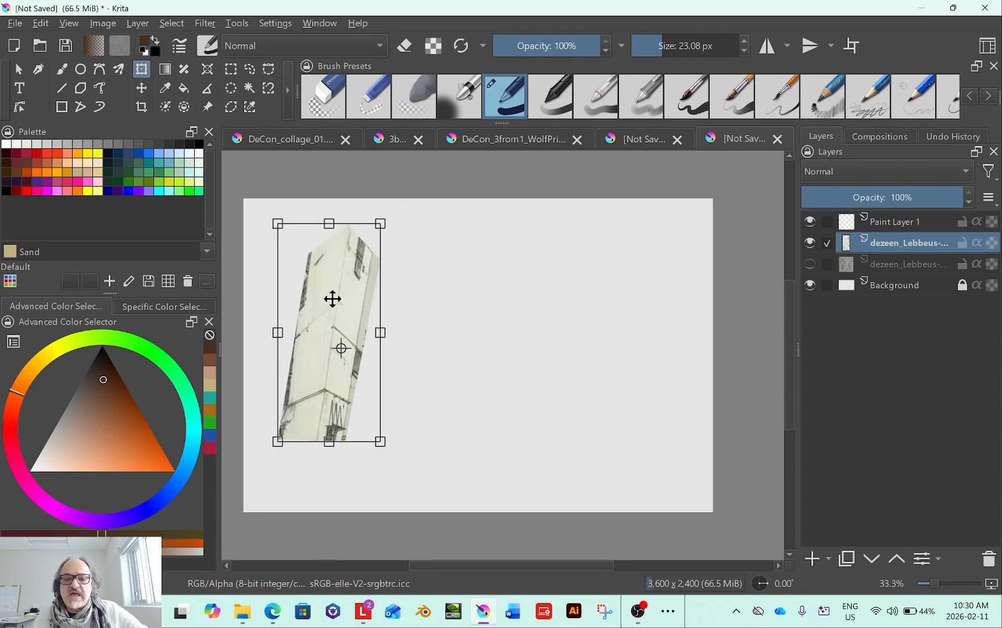
pyautogui.press('Return')
# - Hide the tower cutout layer, and show and select the full drawing layer
pyautogui.click(809, 243)
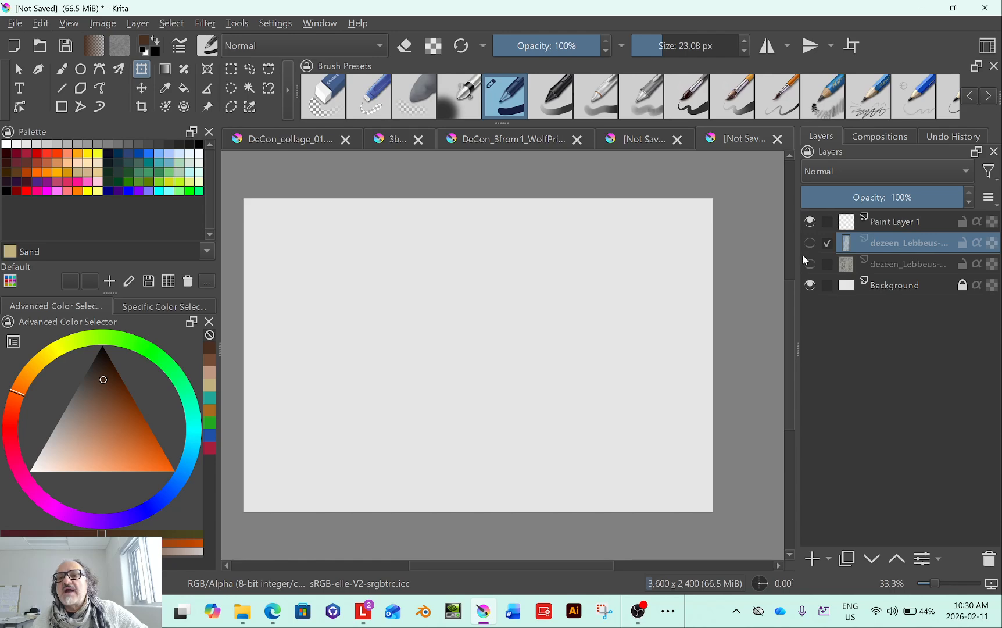
pyautogui.click(810, 265)
pyautogui.click(894, 265)
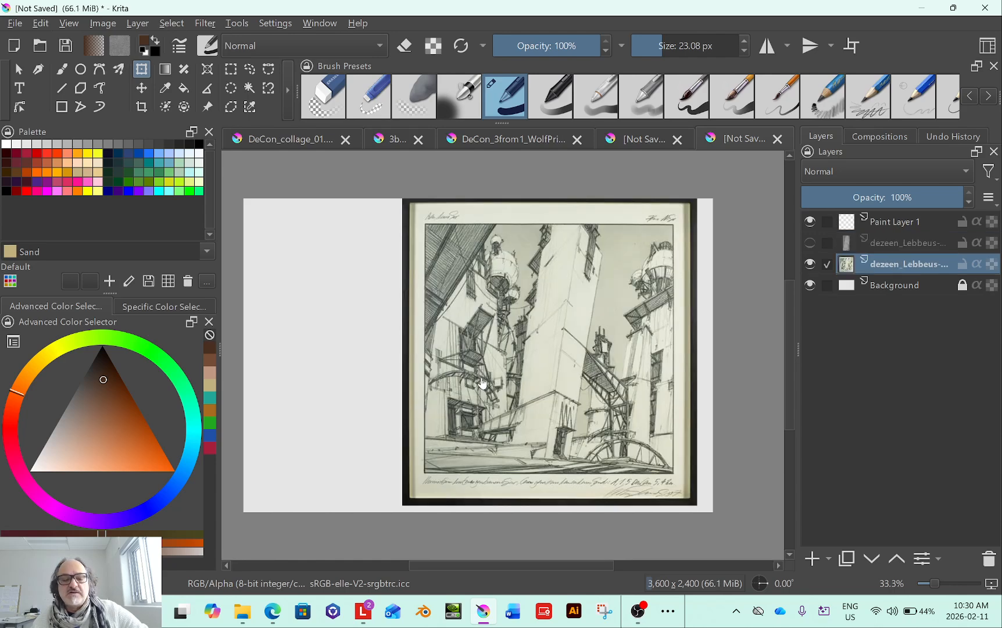
# - Outline the slanted hatched bridge and its truss support beside the tower with a closed polygonal selection
pyautogui.hotkey('ctrl', '+')
pyautogui.hotkey('ctrl', '+')
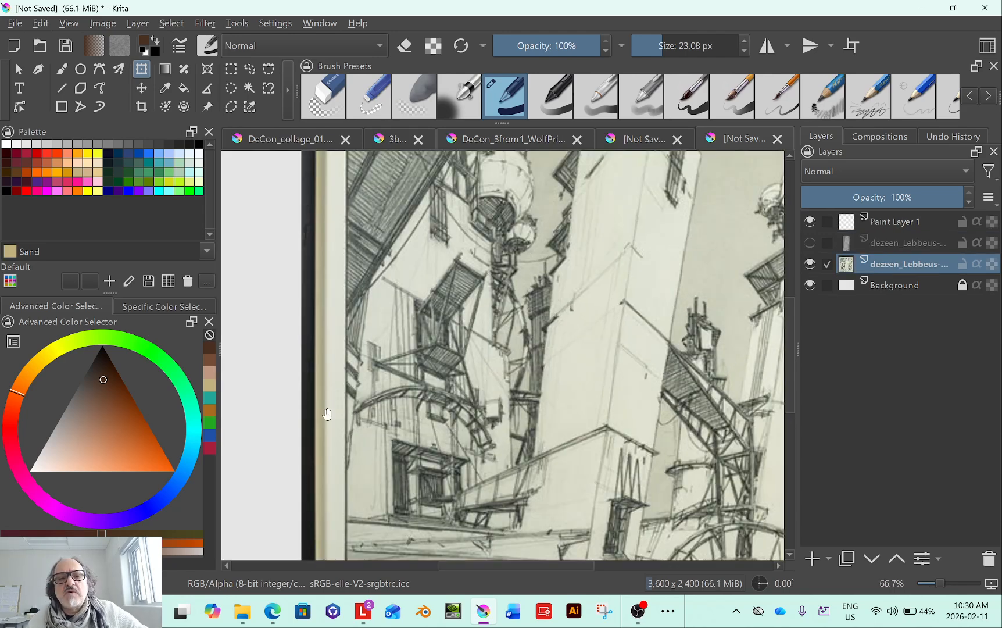
pyautogui.moveTo(519, 407); pyautogui.dragTo(345, 338)
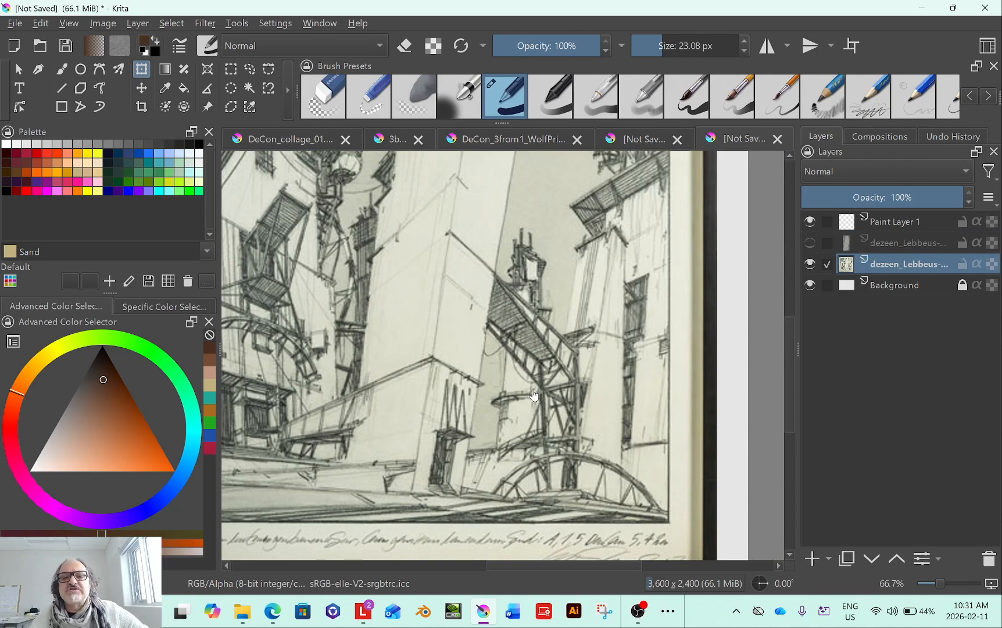
pyautogui.click(231, 107)
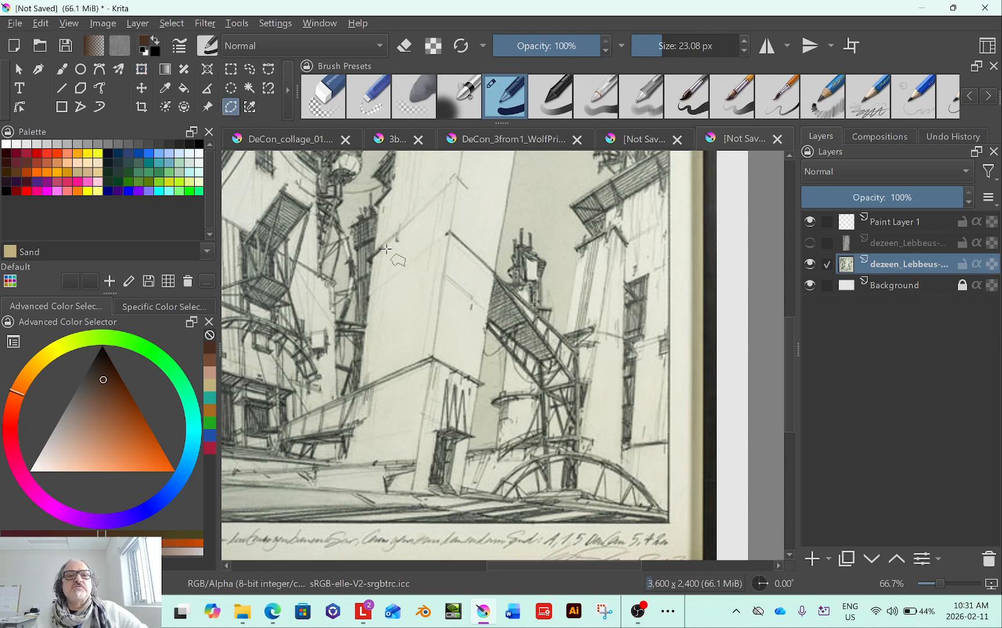
pyautogui.click(576, 333)
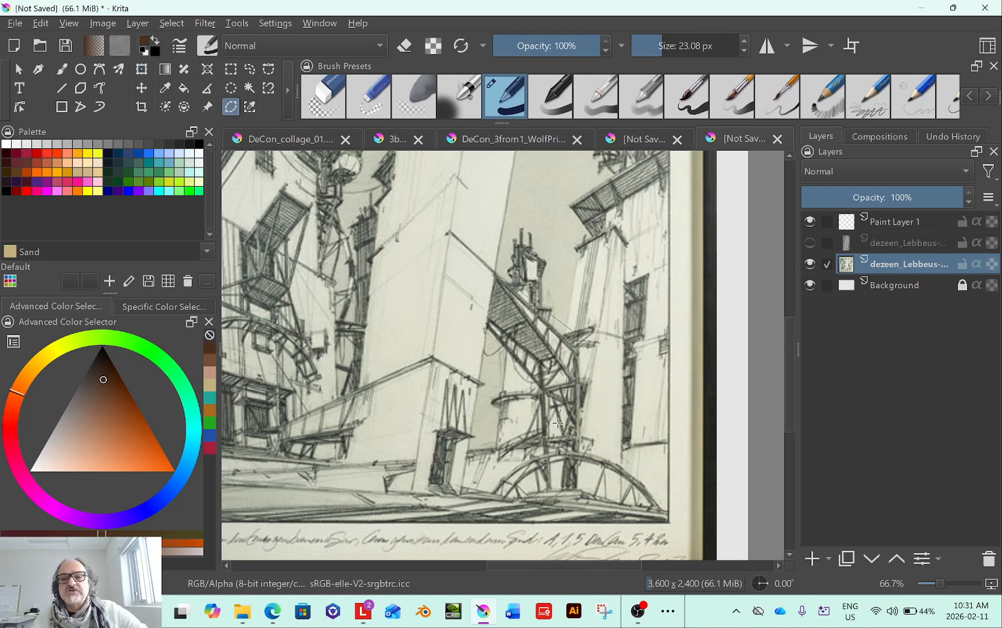
pyautogui.click(539, 487)
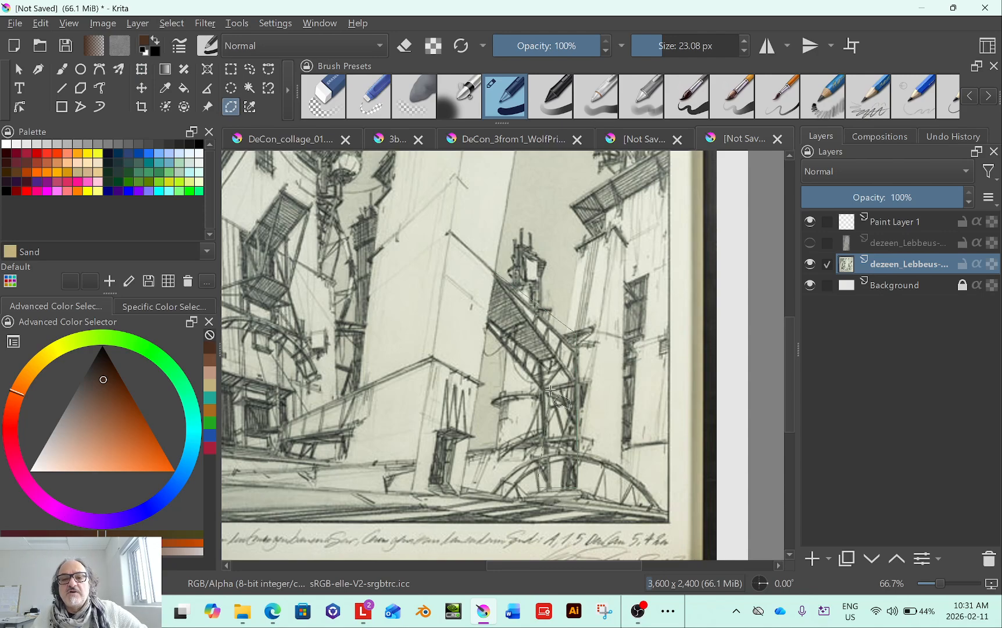
pyautogui.click(544, 386)
pyautogui.click(473, 316)
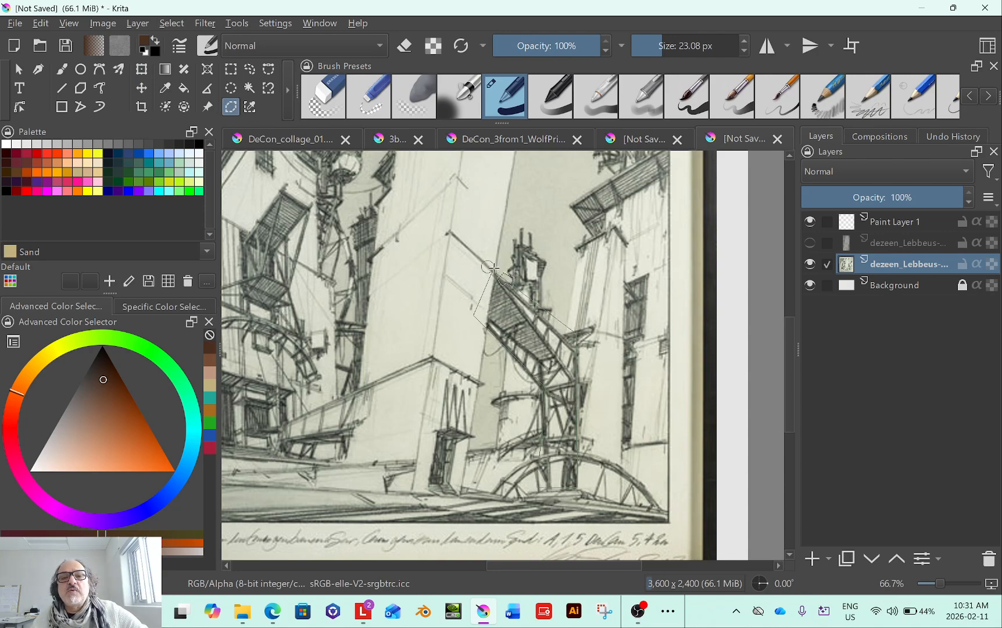
pyautogui.click(492, 271)
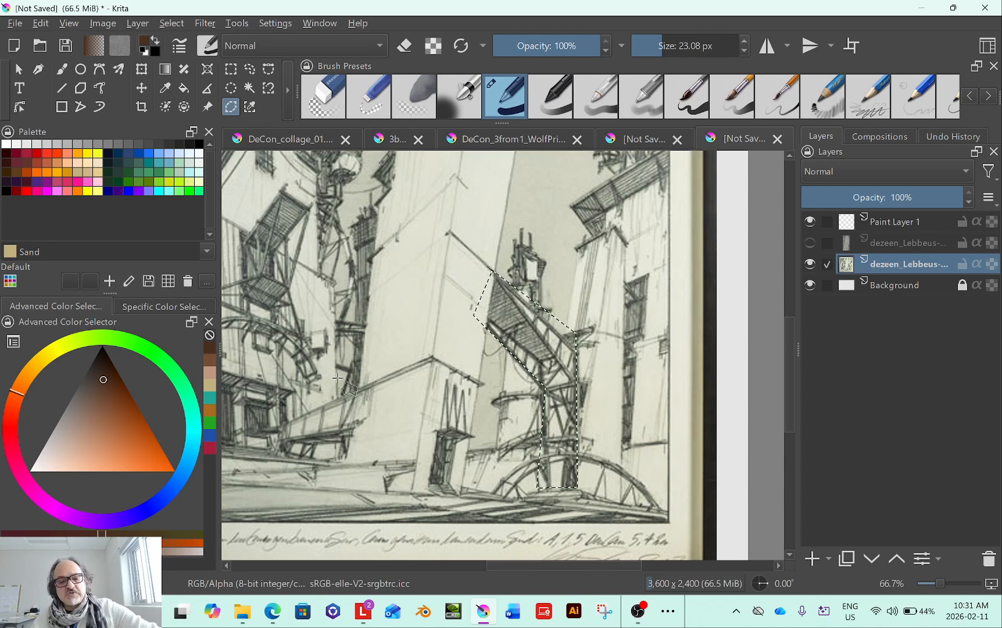
# - Copy the selected truss structure to a new layer and check the cutout by briefly hiding the full drawing
pyautogui.hotkey('ctrl', 'alt', 'j')
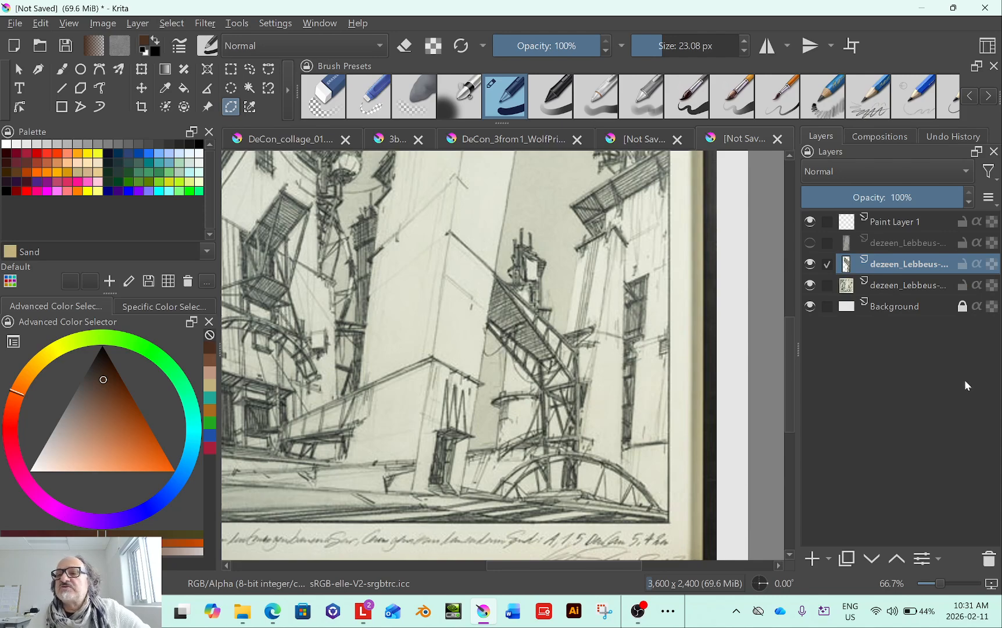
pyautogui.click(810, 285)
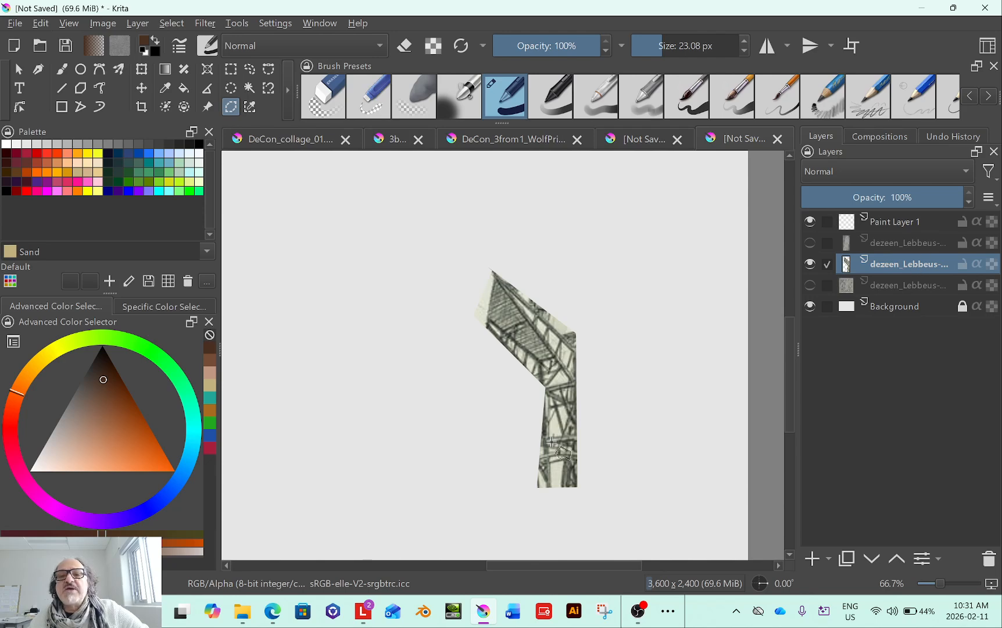
pyautogui.click(810, 285)
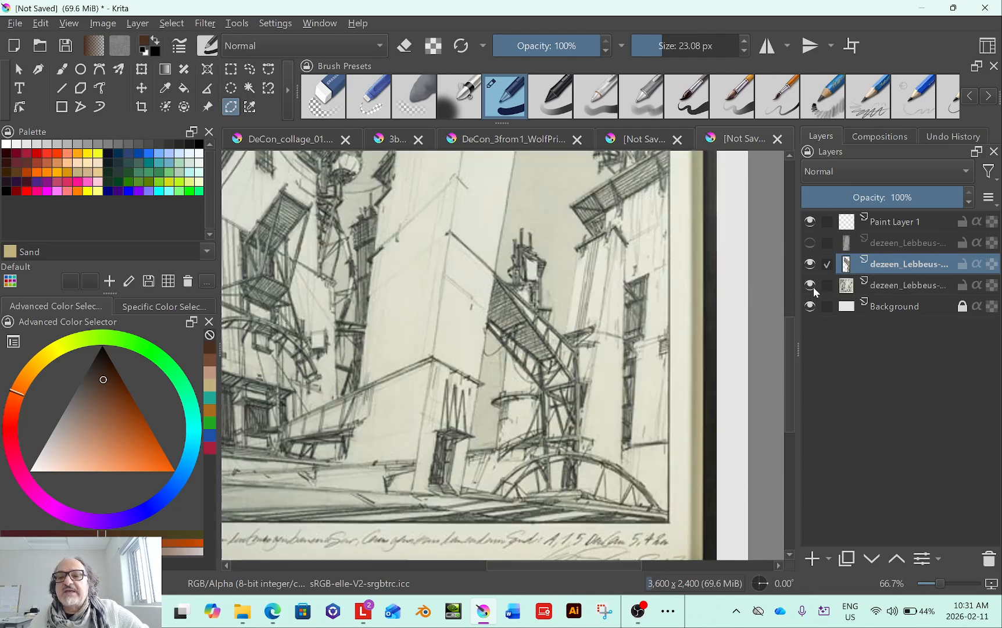
# - Rename the truss cutout's layer as "bridge"
pyautogui.click(896, 284)
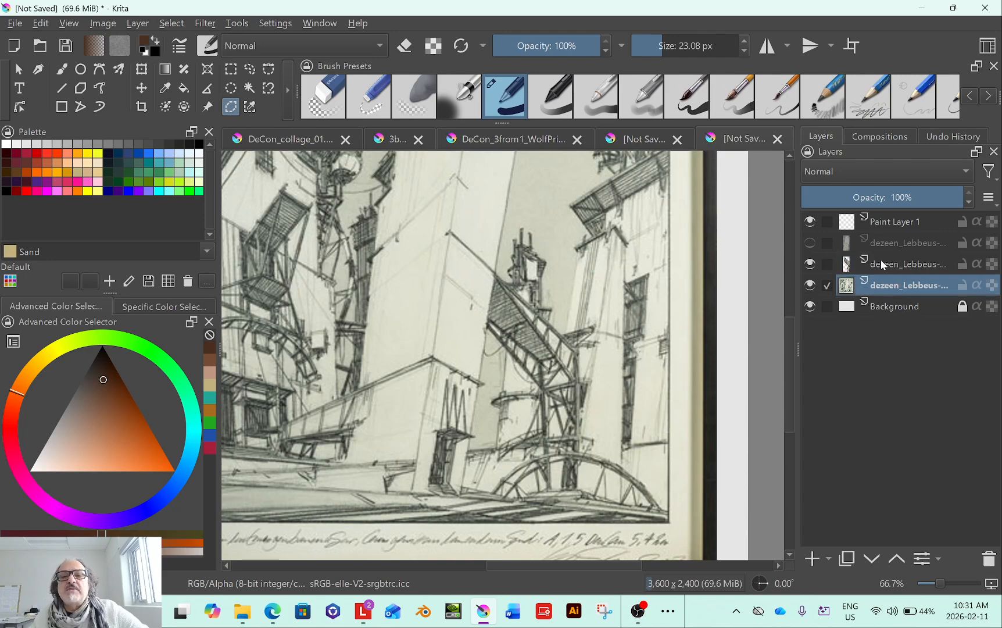
pyautogui.doubleClick(881, 260)
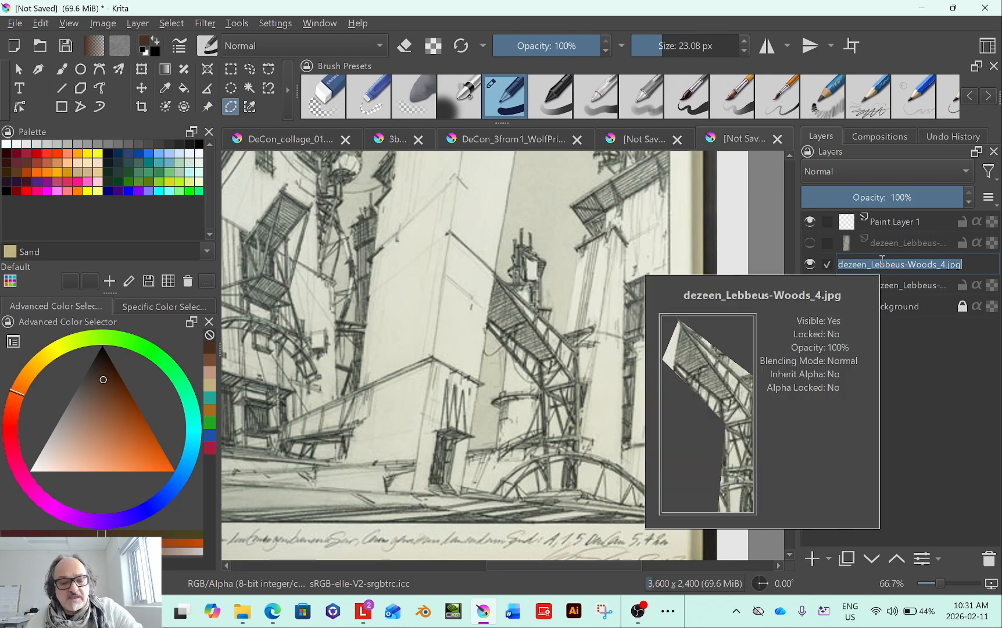
pyautogui.write('bri')
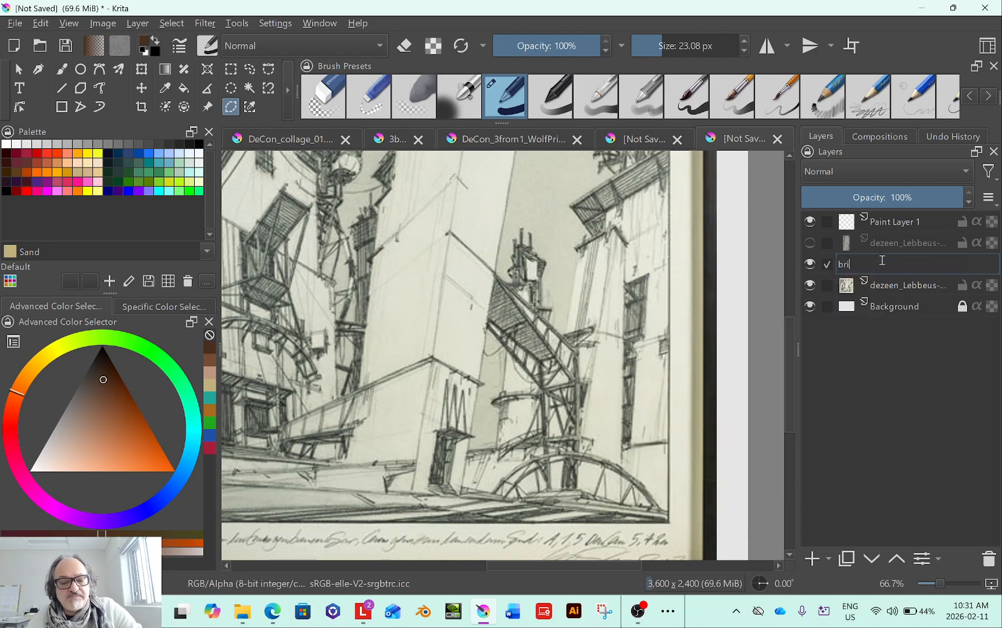
pyautogui.write('dge')
pyautogui.press('Return')
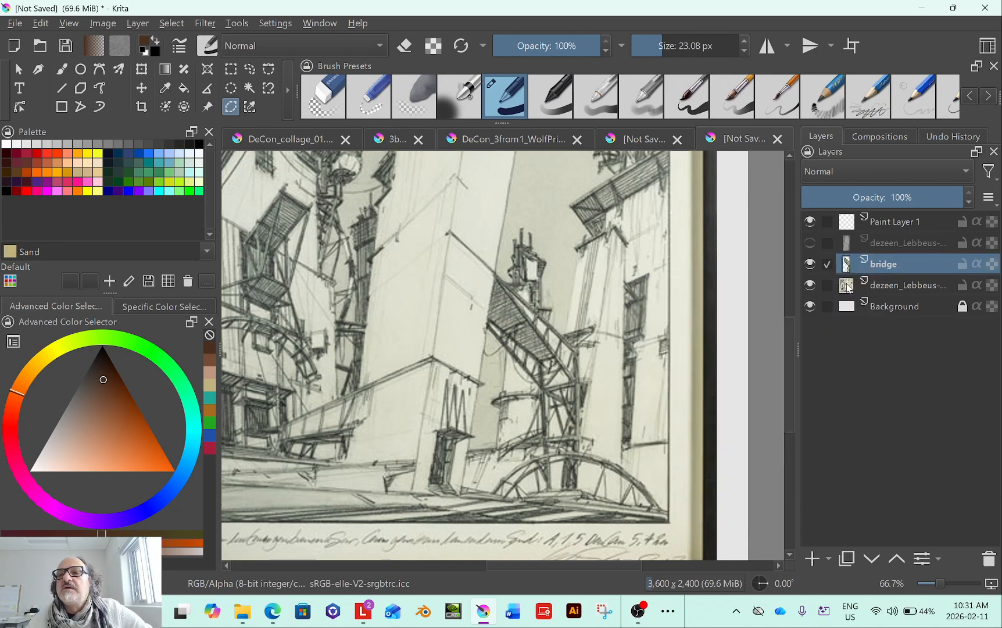
# - Show the tower cutout layer and rename it as "pannels"
pyautogui.click(806, 243)
pyautogui.click(806, 243)
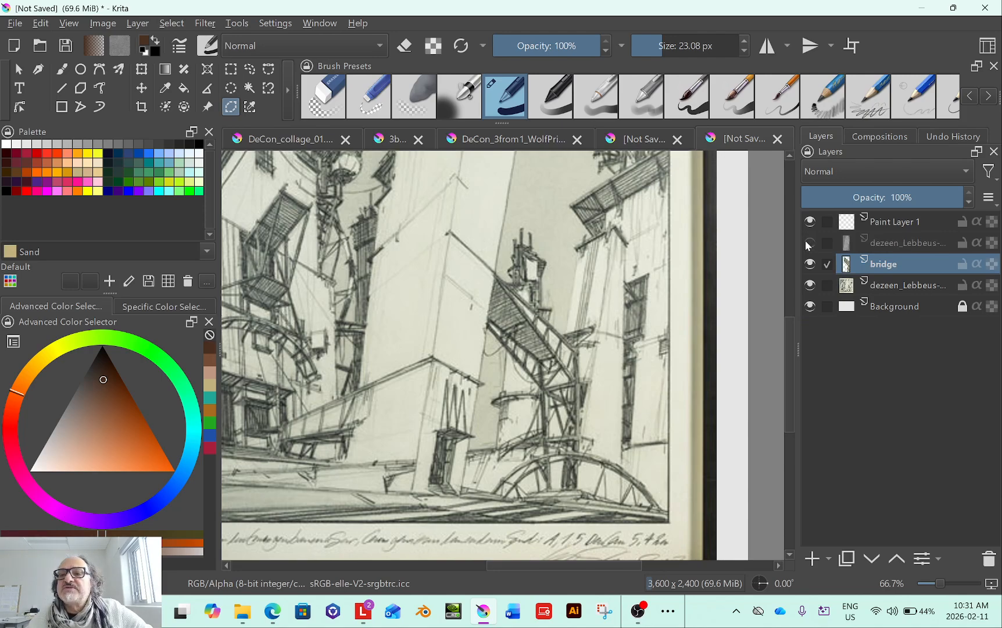
pyautogui.click(806, 243)
pyautogui.doubleClick(891, 244)
pyautogui.write('pannels')
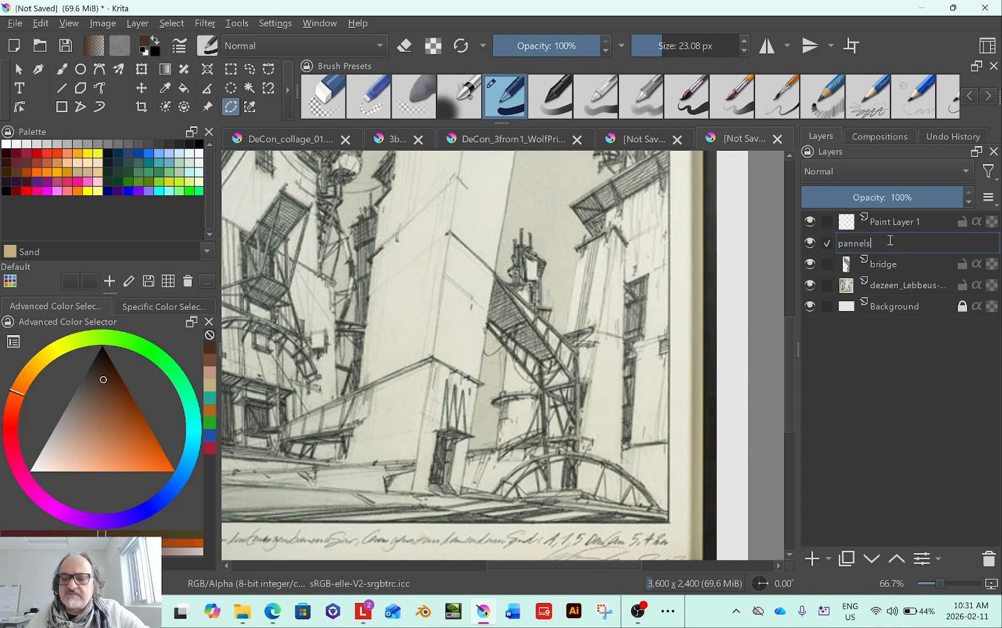
pyautogui.press('Return')
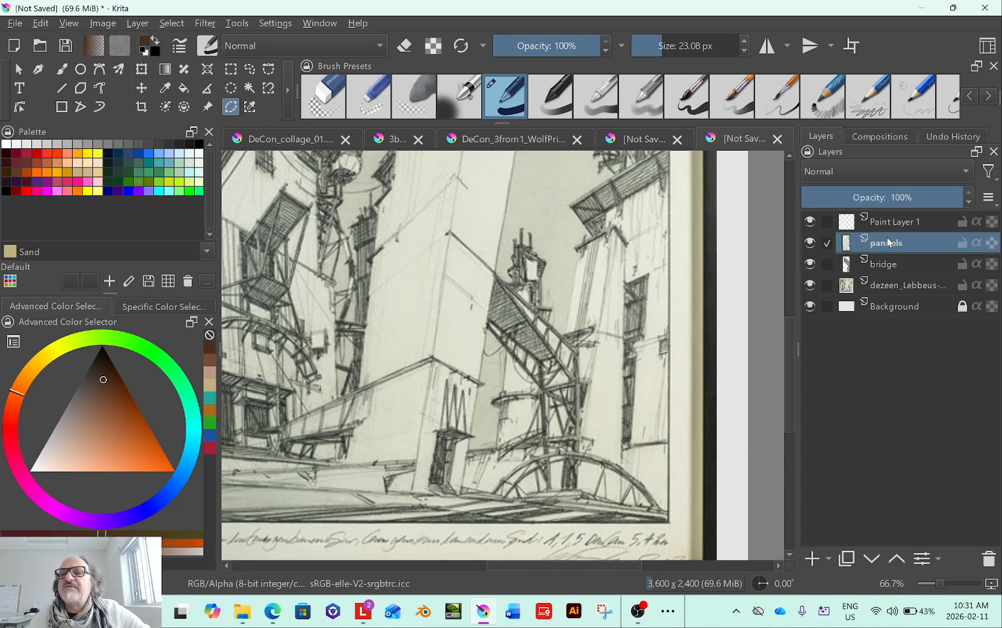
# - Hide the pannels and bridge layers and select the full drawing layer
pyautogui.click(810, 243)
pyautogui.click(808, 263)
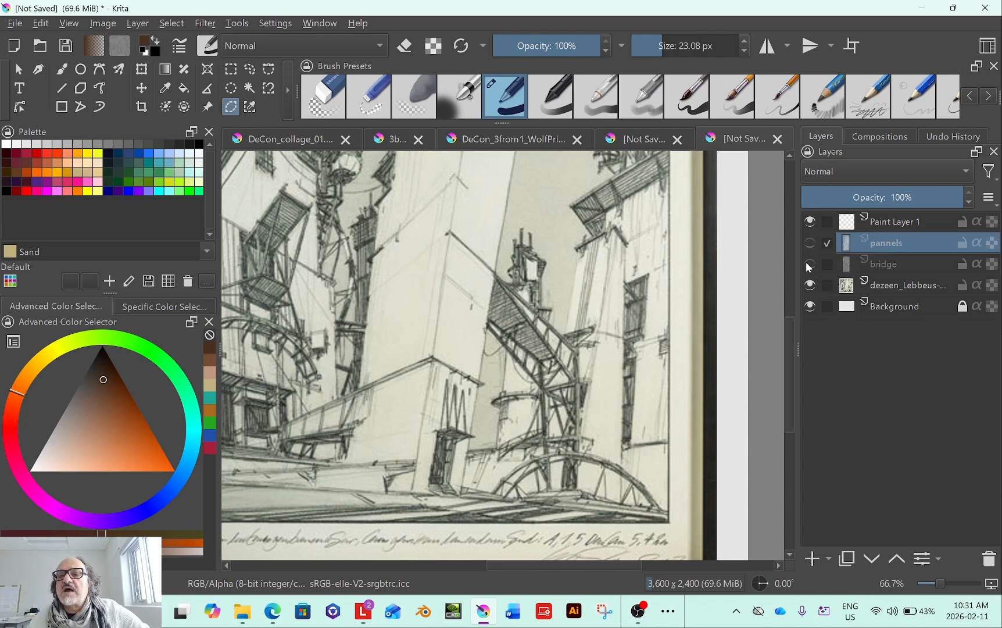
pyautogui.click(875, 286)
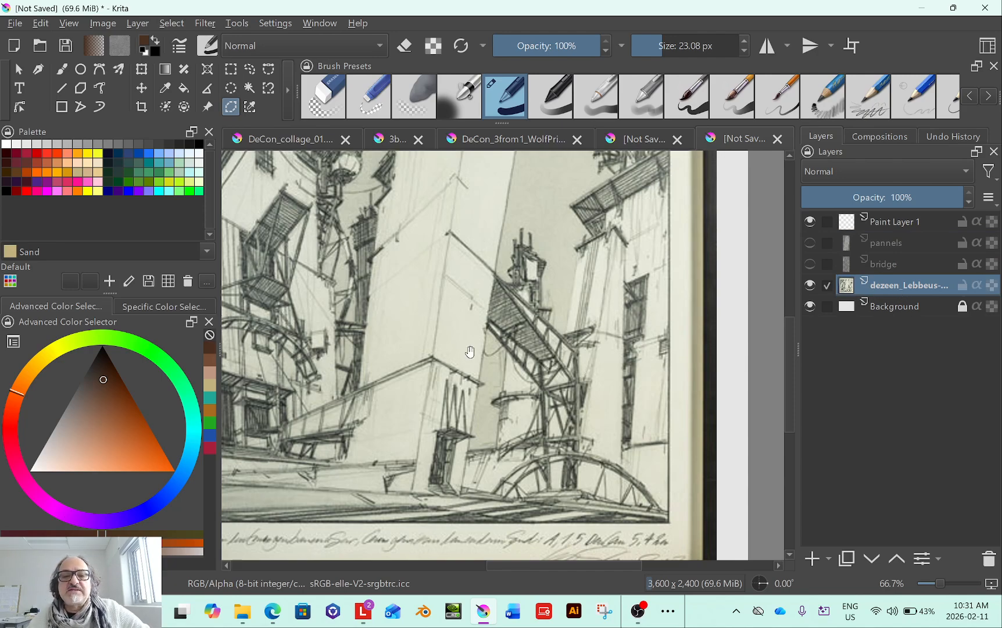
# - Outline the dark window strip at the top of the central tower's right face with a polygonal selection and copy it to a new layer
pyautogui.moveTo(468, 351)
pyautogui.mouseDown()
pyautogui.moveTo(622, 412)
pyautogui.moveTo(631, 476)
pyautogui.moveTo(622, 539)
pyautogui.moveTo(611, 474)
pyautogui.mouseUp()
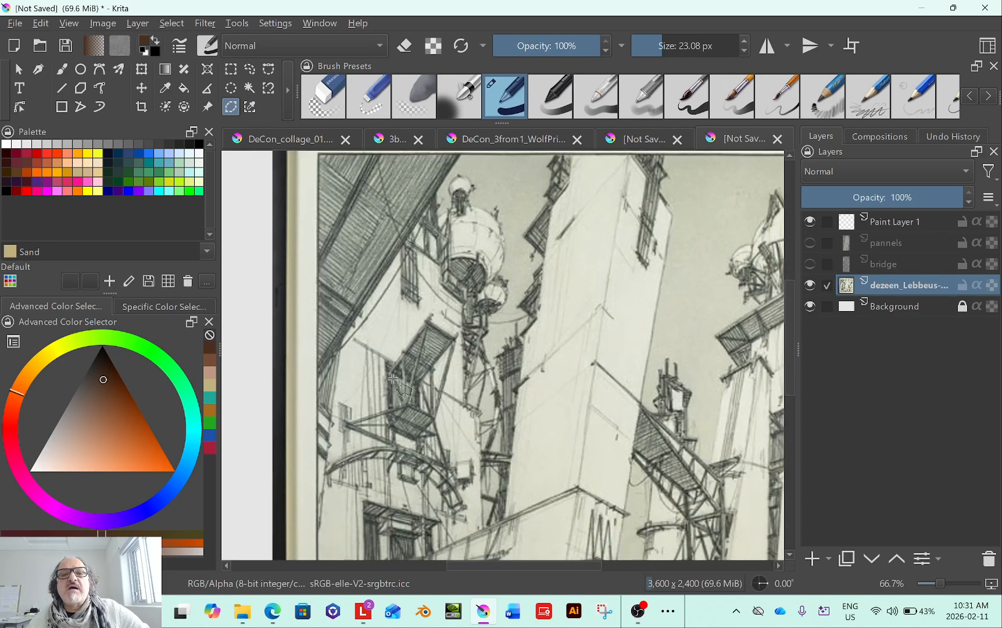
pyautogui.moveTo(427, 333)
pyautogui.mouseDown()
pyautogui.moveTo(391, 152)
pyautogui.moveTo(410, 276)
pyautogui.moveTo(369, 415)
pyautogui.moveTo(374, 384)
pyautogui.mouseUp()
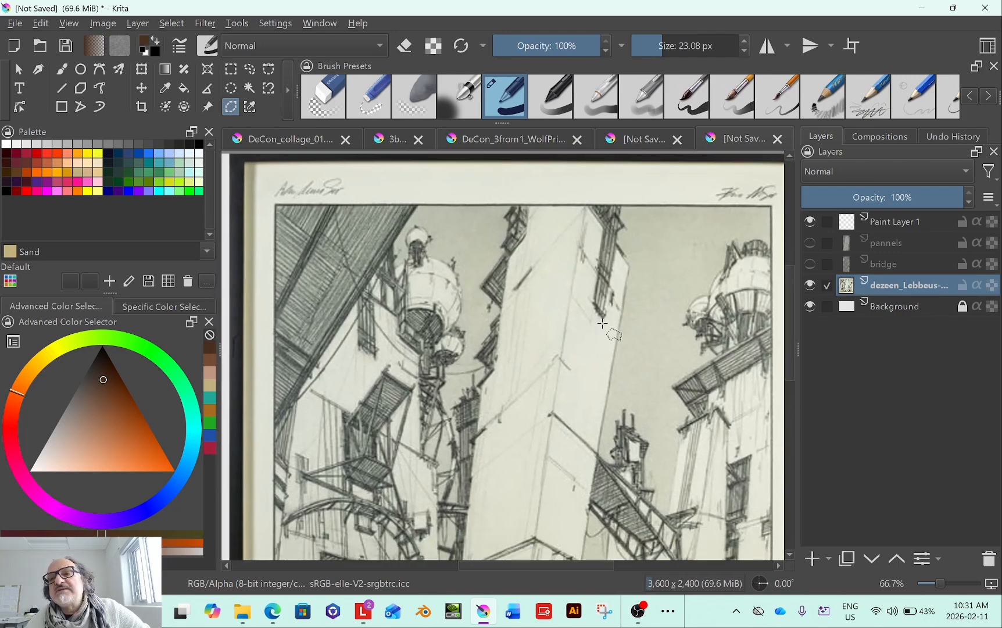
pyautogui.moveTo(595, 328)
pyautogui.mouseDown()
pyautogui.moveTo(635, 196)
pyautogui.moveTo(589, 188)
pyautogui.moveTo(574, 220)
pyautogui.moveTo(579, 206)
pyautogui.moveTo(603, 224)
pyautogui.moveTo(588, 327)
pyautogui.mouseUp()
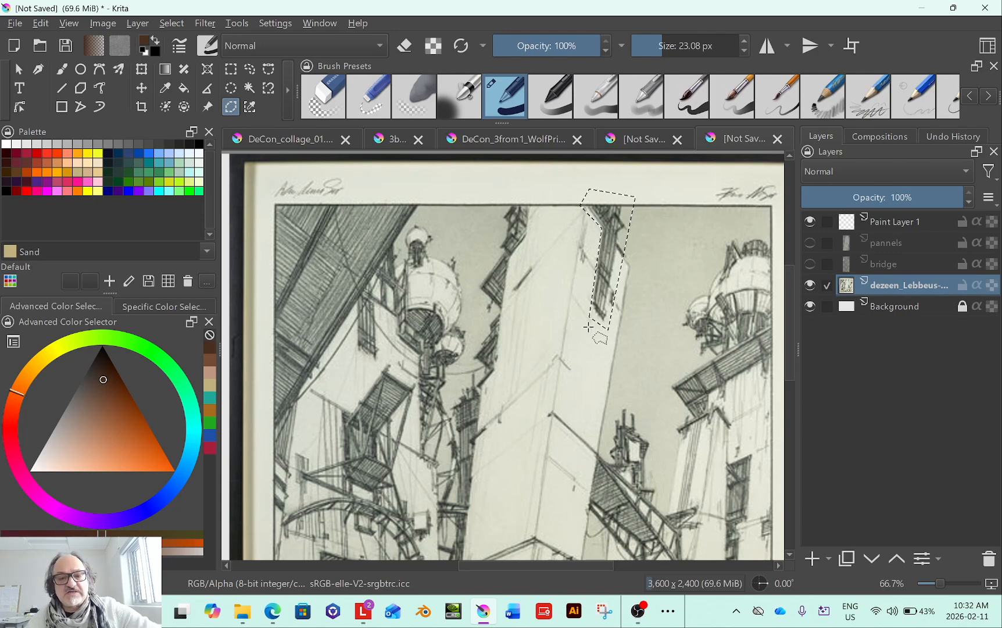
pyautogui.hotkey('ctrl', 'alt', 'j')
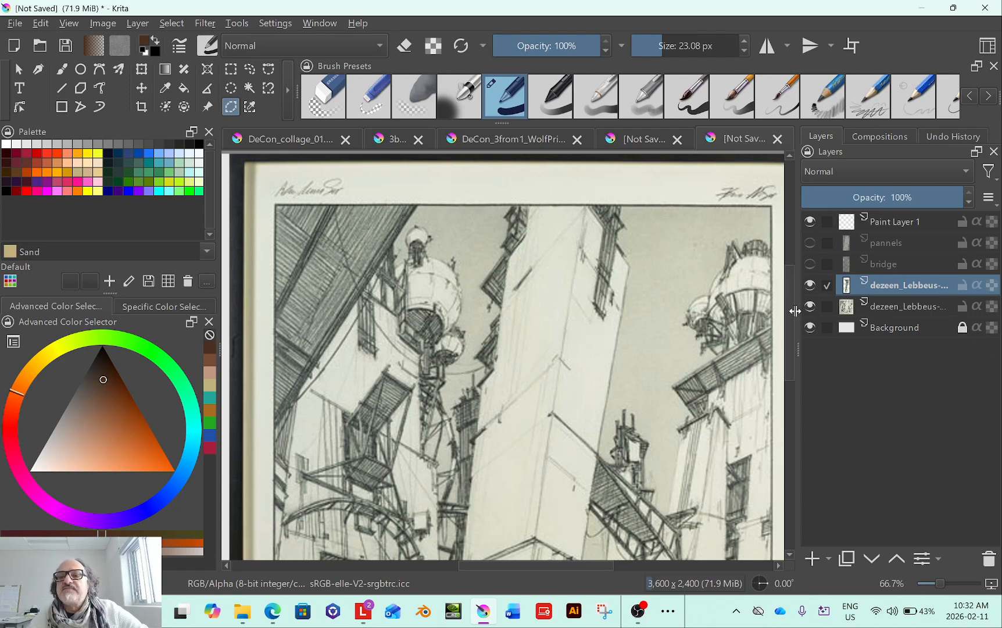
# - Hide the full drawing and move the window strip cutout left across the upper part of the canvas
pyautogui.click(810, 307)
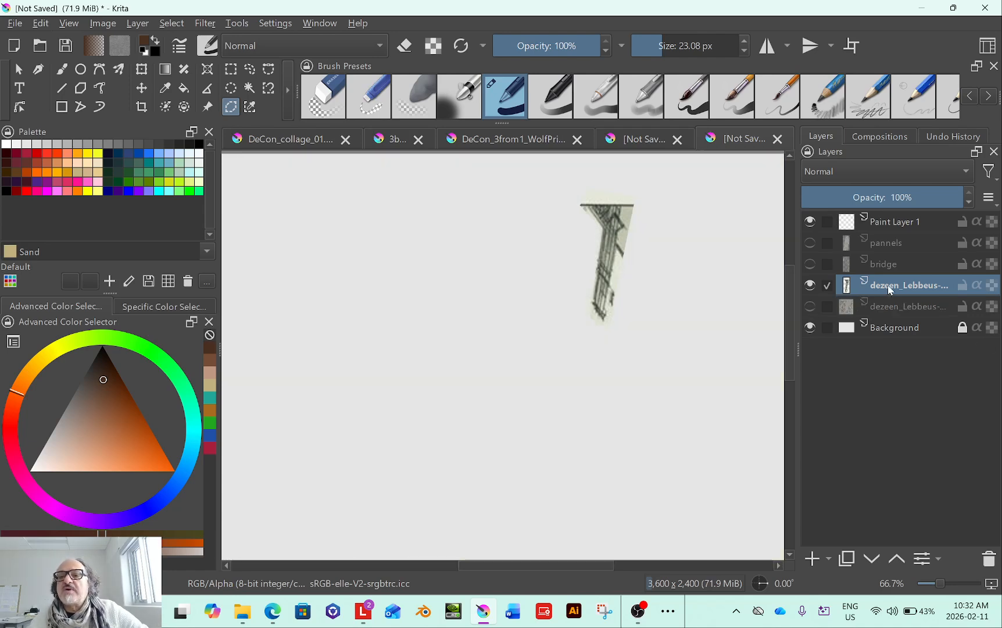
pyautogui.click(141, 70)
pyautogui.moveTo(609, 286); pyautogui.dragTo(284, 284)
pyautogui.press('Return')
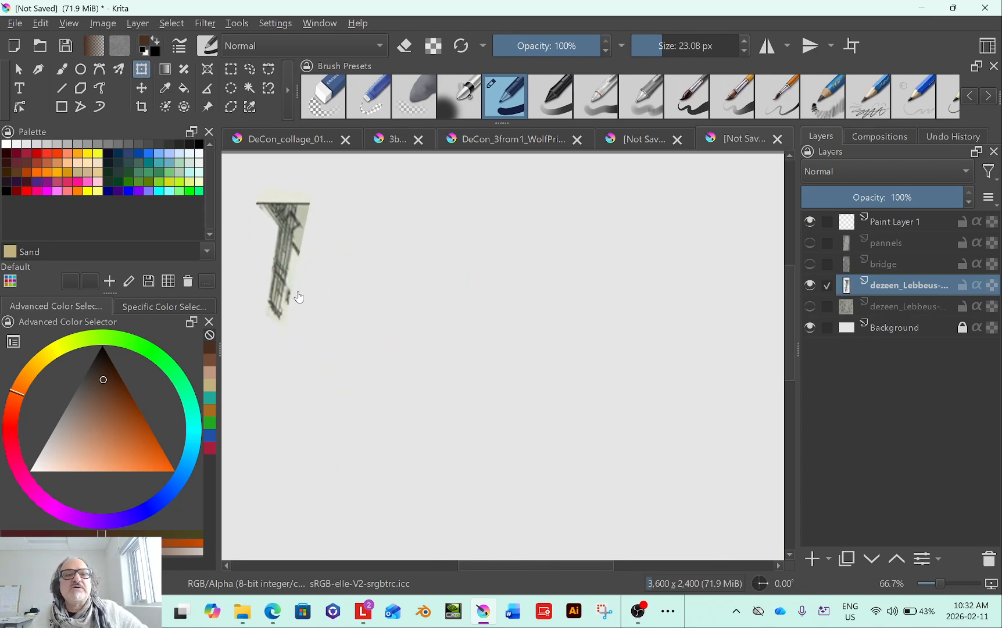
# - Rename the window strip cutout's layer as "window"
pyautogui.doubleClick(879, 286)
pyautogui.write('win')
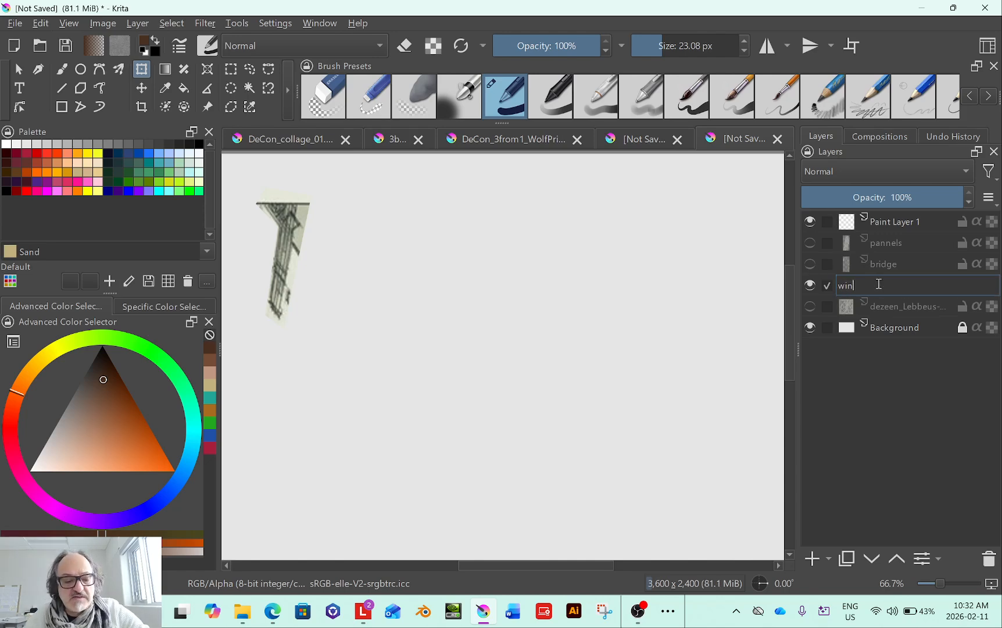
pyautogui.write('dow')
pyautogui.press('Return')
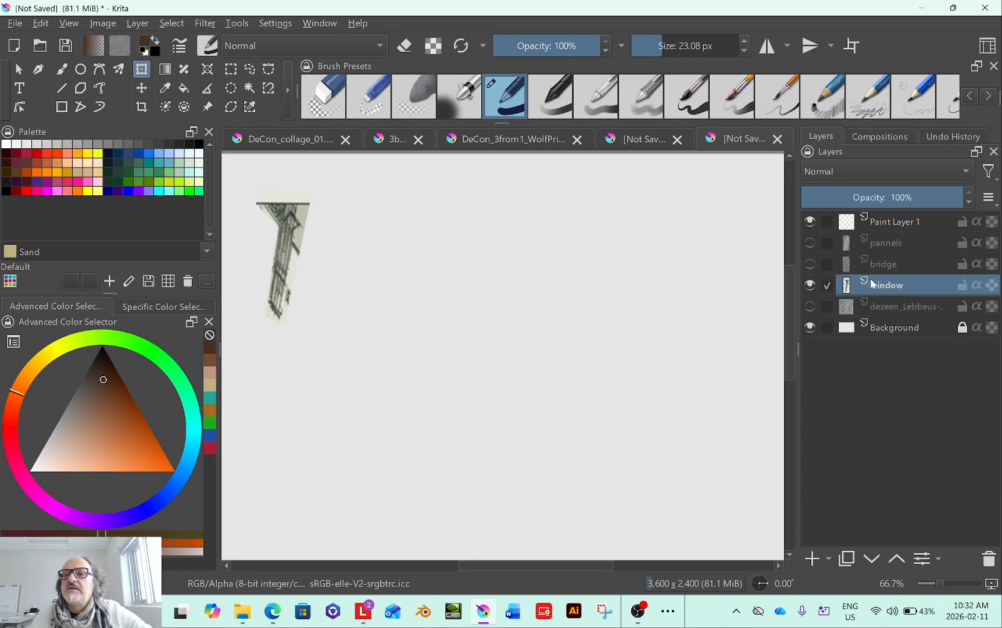
# - Hide the window layer, and show and select the full drawing layer
pyautogui.click(810, 286)
pyautogui.click(809, 306)
pyautogui.moveTo(449, 452); pyautogui.dragTo(499, 300)
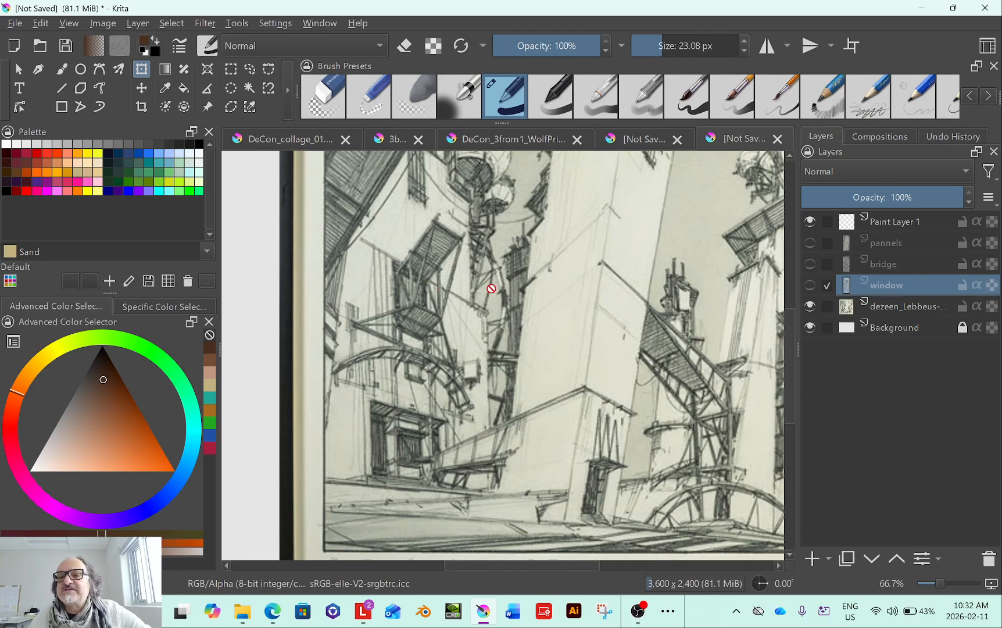
pyautogui.click(882, 308)
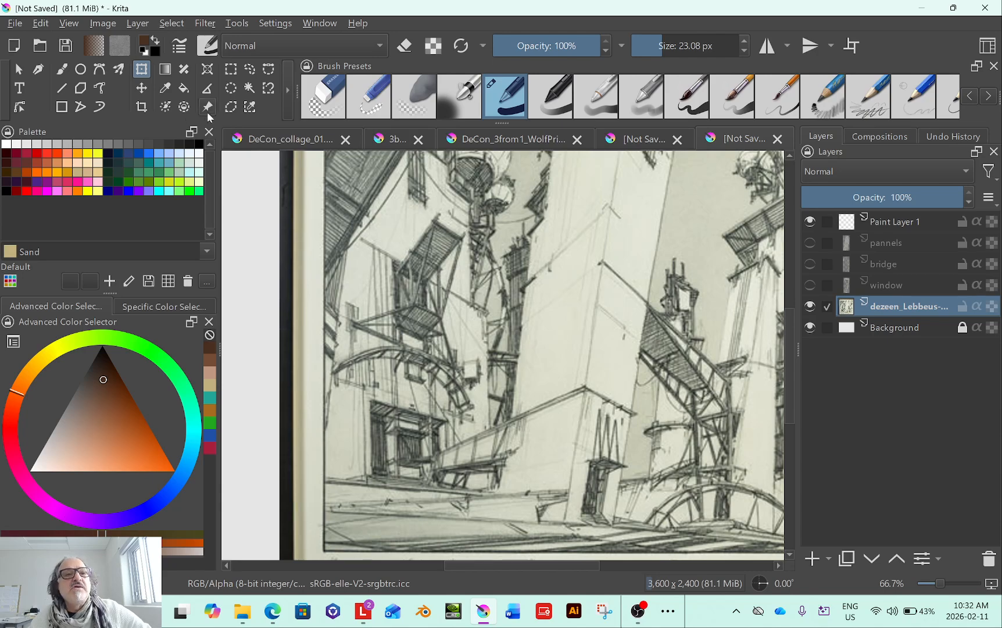
# - Outline the hatched projecting structure on the left building with a polygonal selection and copy it to a new layer
pyautogui.click(235, 106)
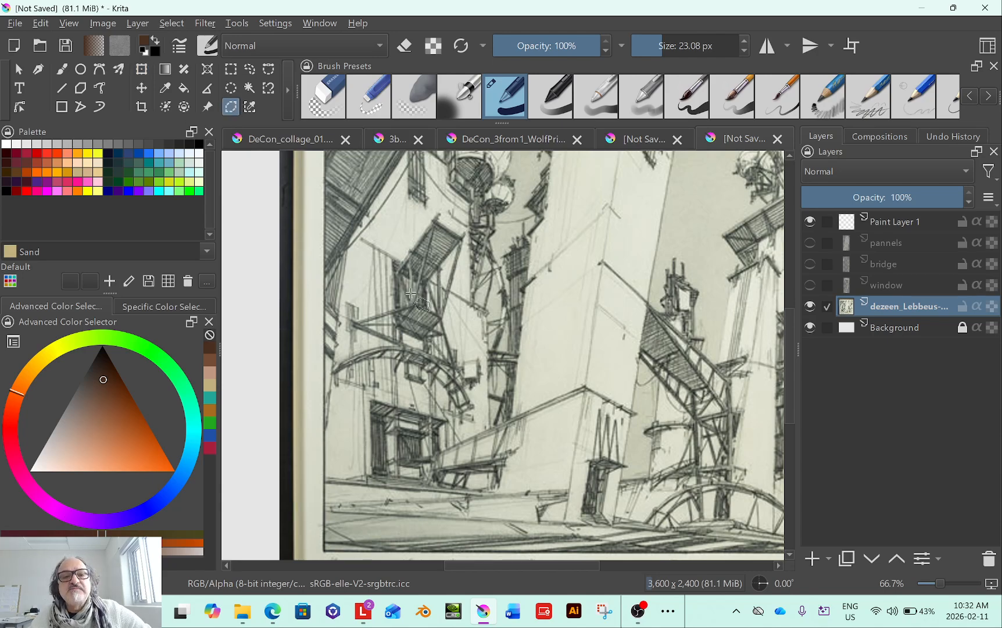
pyautogui.moveTo(394, 343)
pyautogui.mouseDown()
pyautogui.moveTo(377, 258)
pyautogui.moveTo(419, 205)
pyautogui.moveTo(476, 223)
pyautogui.moveTo(448, 335)
pyautogui.moveTo(398, 323)
pyautogui.mouseUp()
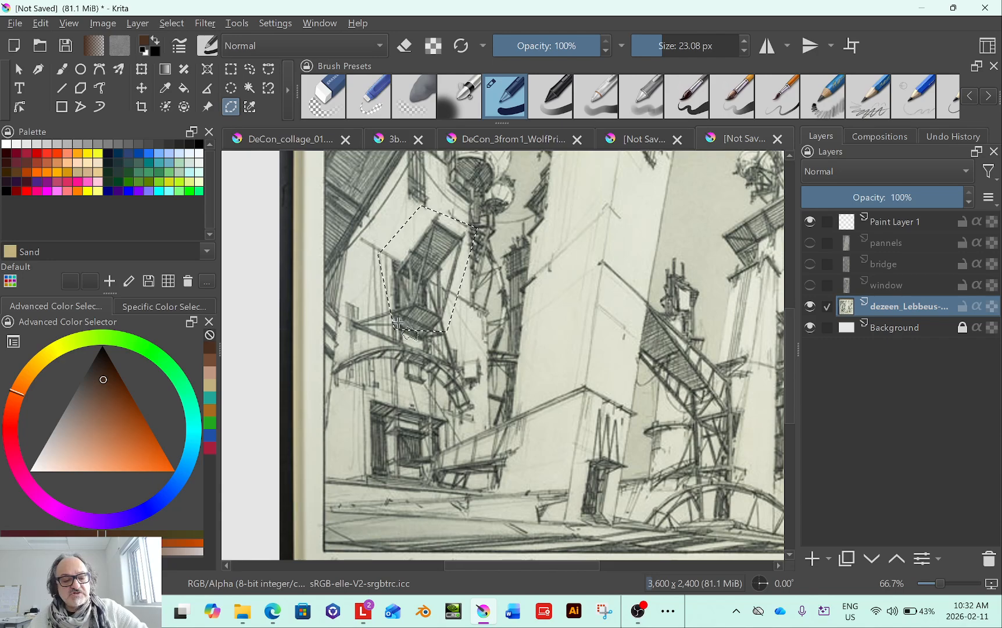
pyautogui.hotkey('ctrl', 'j')
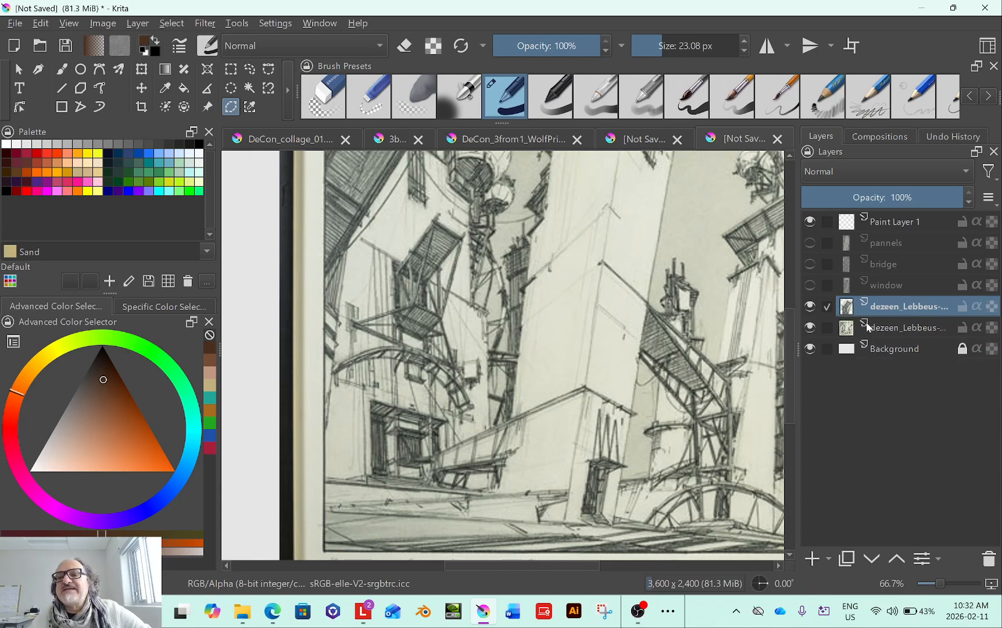
# - Hide the full drawing and show the window, bridge and pannels layers to view all cutouts on the whole canvas
pyautogui.click(810, 328)
pyautogui.click(810, 285)
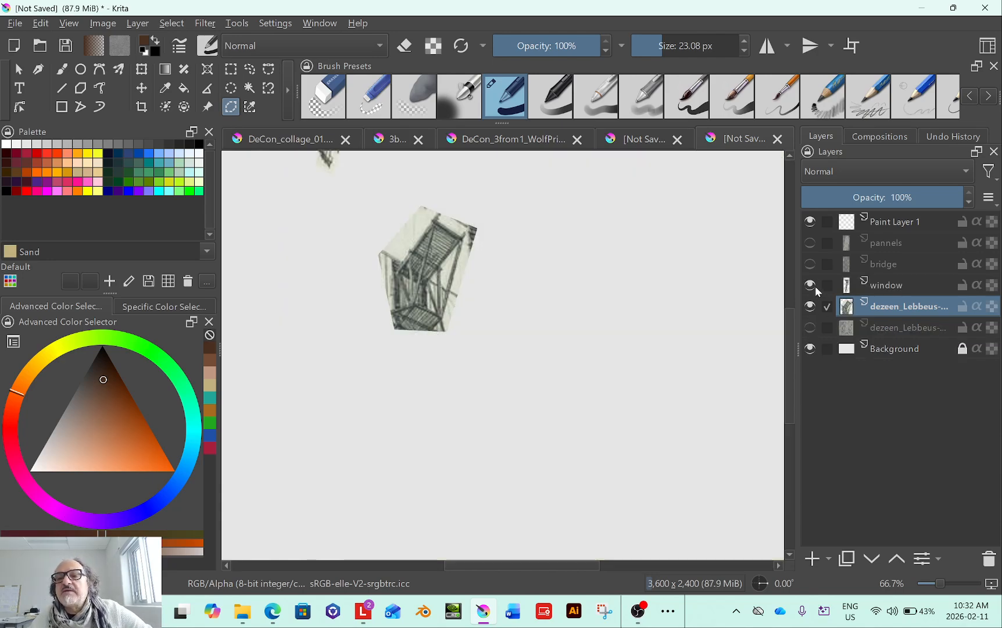
pyautogui.click(810, 264)
pyautogui.click(810, 244)
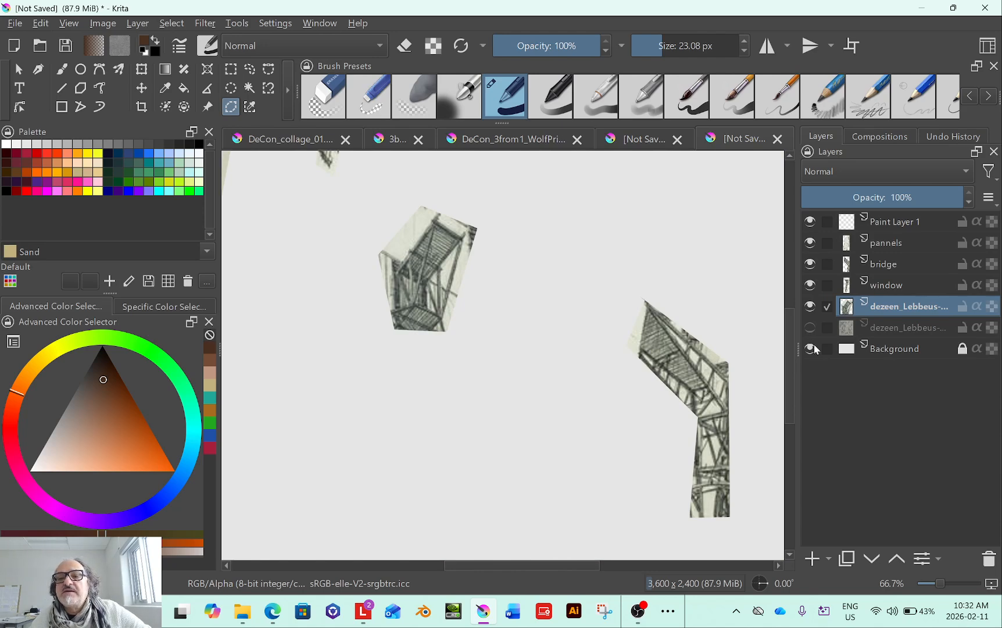
pyautogui.press('-')
pyautogui.press('-')
pyautogui.press('-')
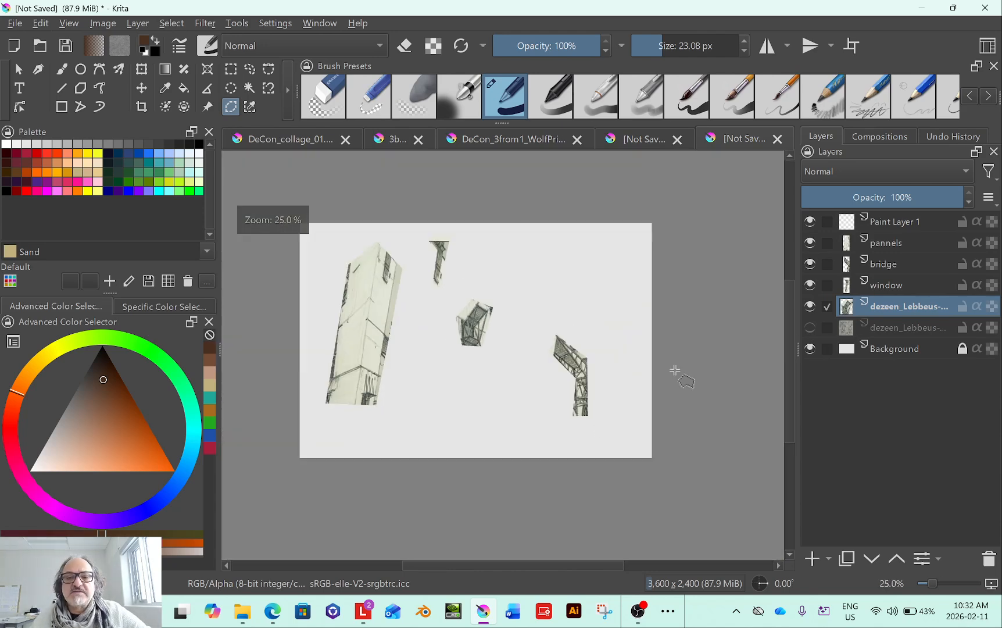
pyautogui.moveTo(489, 393)
pyautogui.mouseDown()
pyautogui.moveTo(544, 447)
pyautogui.moveTo(486, 418)
pyautogui.moveTo(510, 405)
pyautogui.moveTo(447, 485)
pyautogui.moveTo(494, 380)
pyautogui.mouseUp()
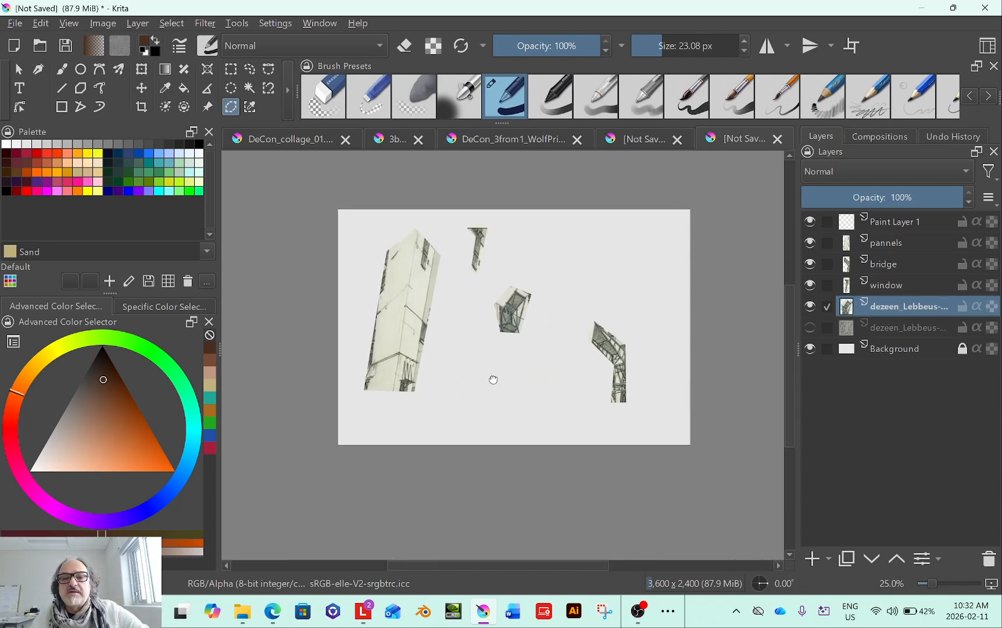
# - Move the hatched structure cutout to the canvas's upper right, above the bridge cutout
pyautogui.click(141, 88)
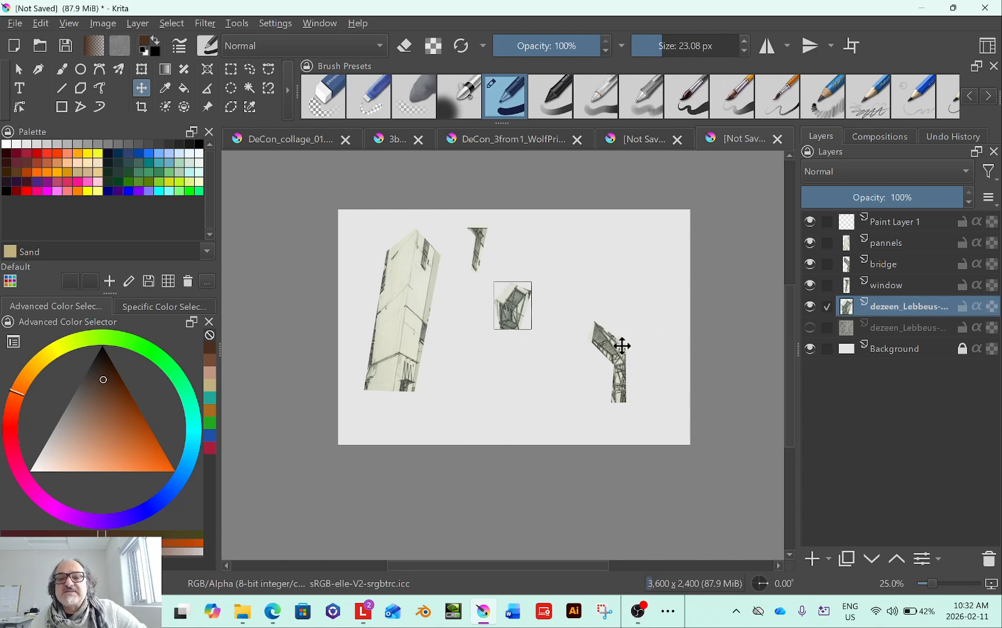
pyautogui.moveTo(624, 347); pyautogui.dragTo(651, 347)
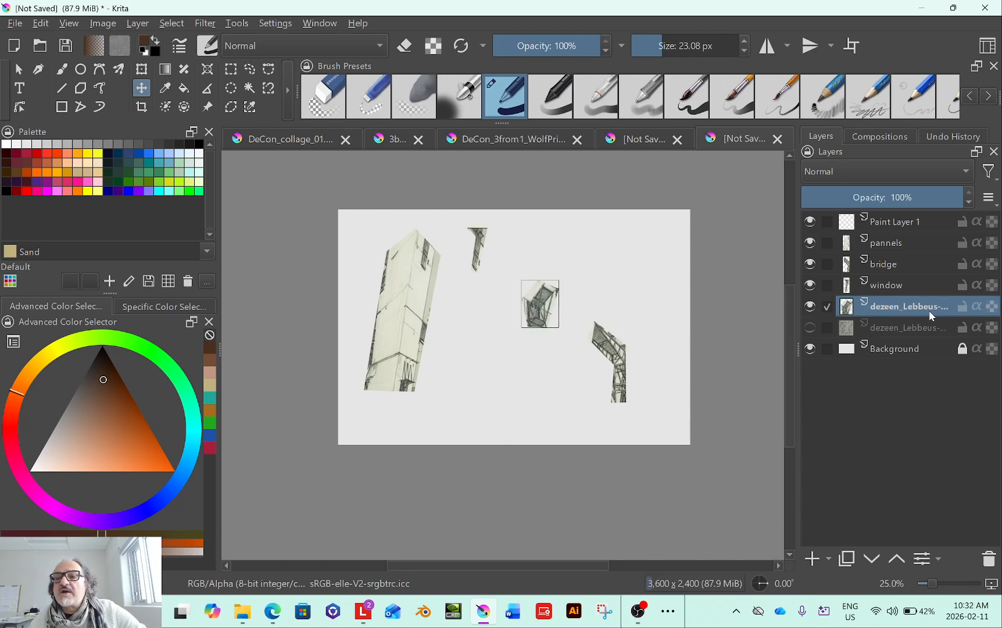
pyautogui.moveTo(530, 311); pyautogui.dragTo(626, 268)
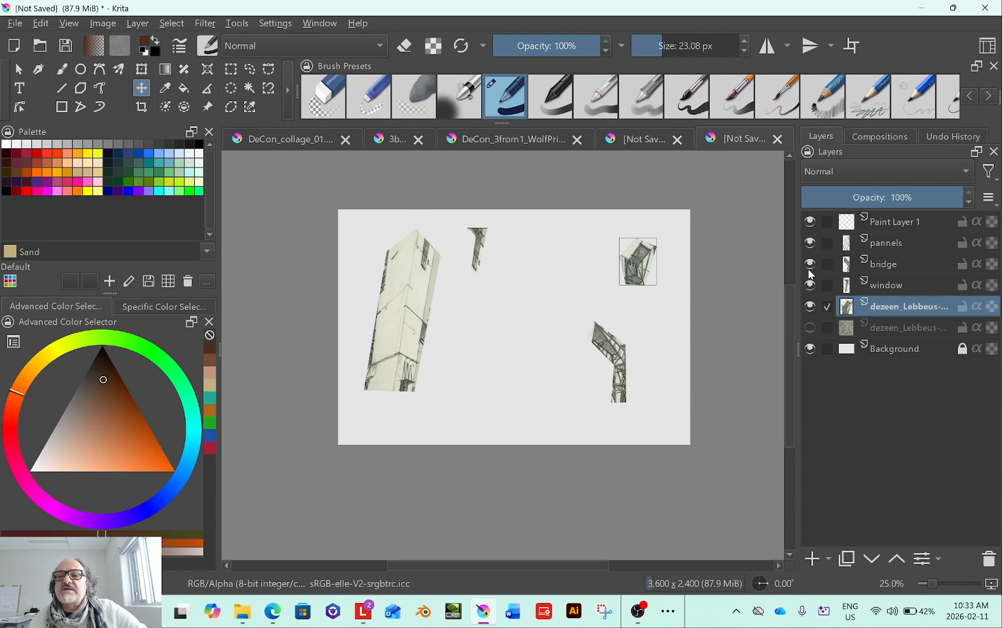
# - Enlarge the pannels cutout with the Transform tool and place it near the middle of the canvas
pyautogui.click(813, 245)
pyautogui.click(812, 245)
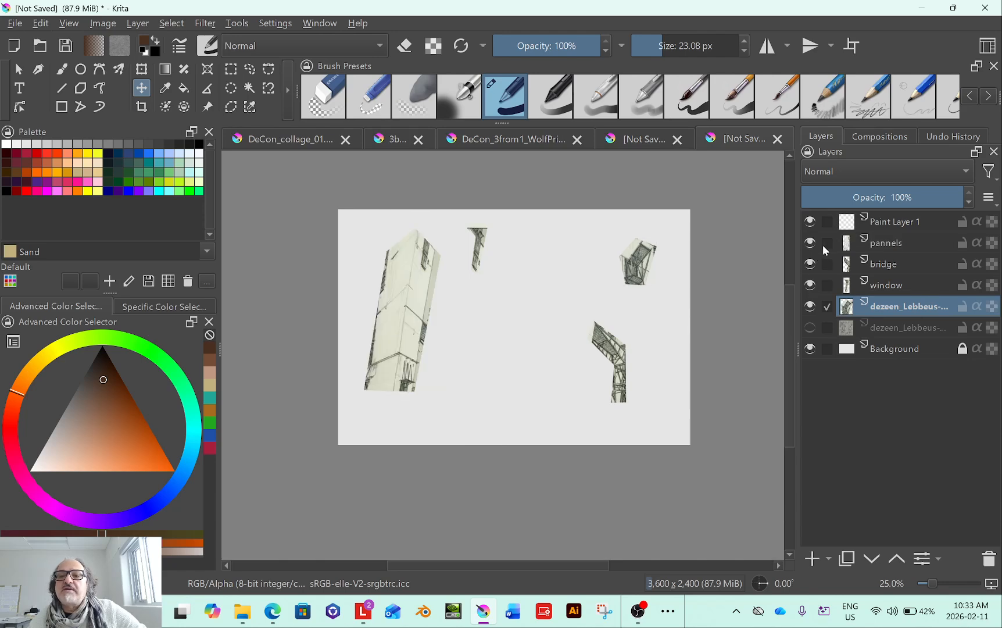
pyautogui.click(913, 242)
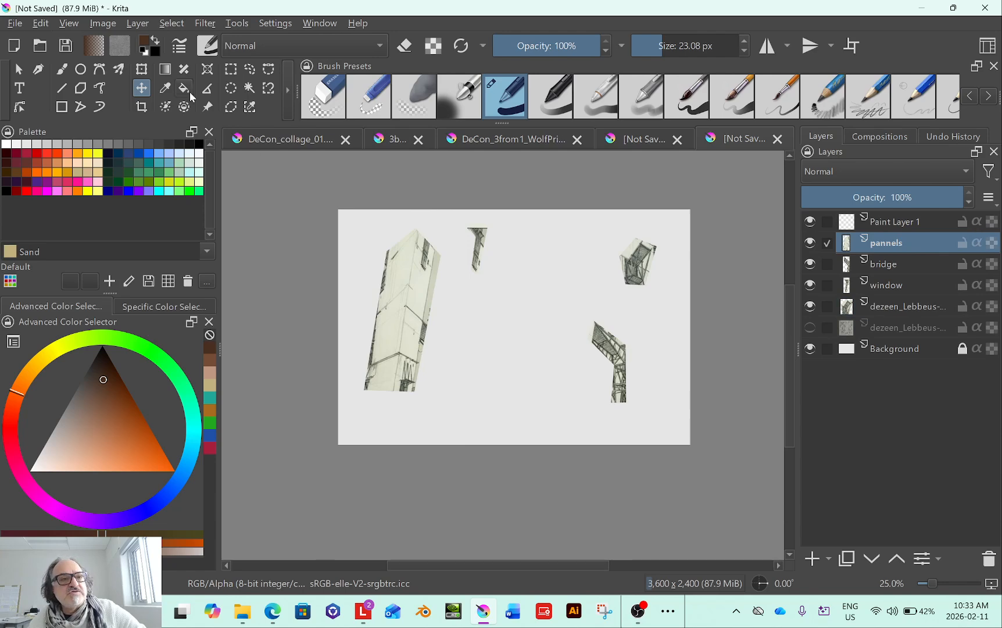
pyautogui.click(145, 73)
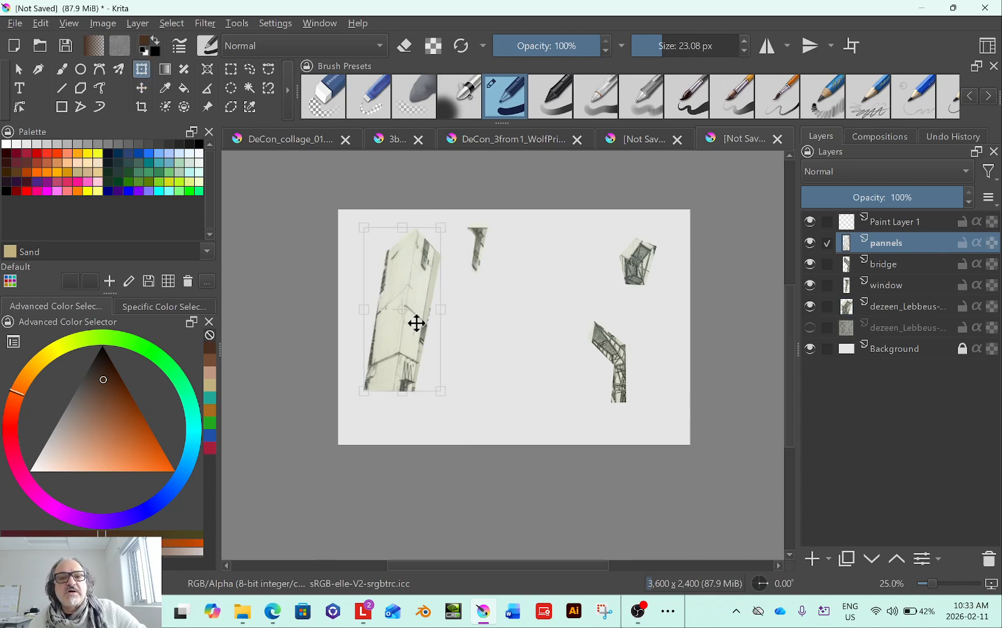
pyautogui.moveTo(416, 325); pyautogui.dragTo(520, 326)
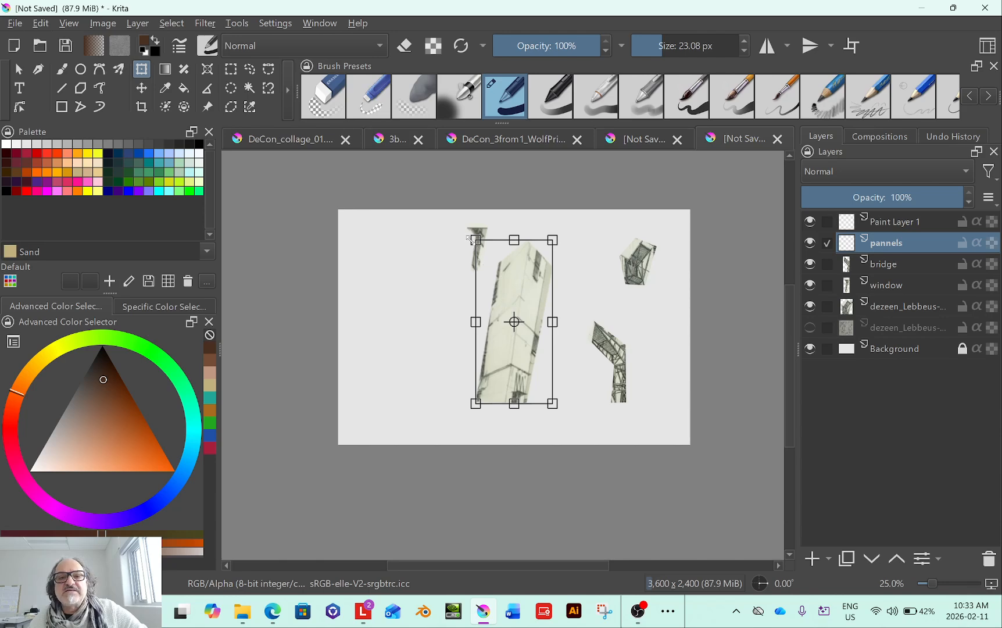
pyautogui.moveTo(471, 238); pyautogui.dragTo(455, 197)
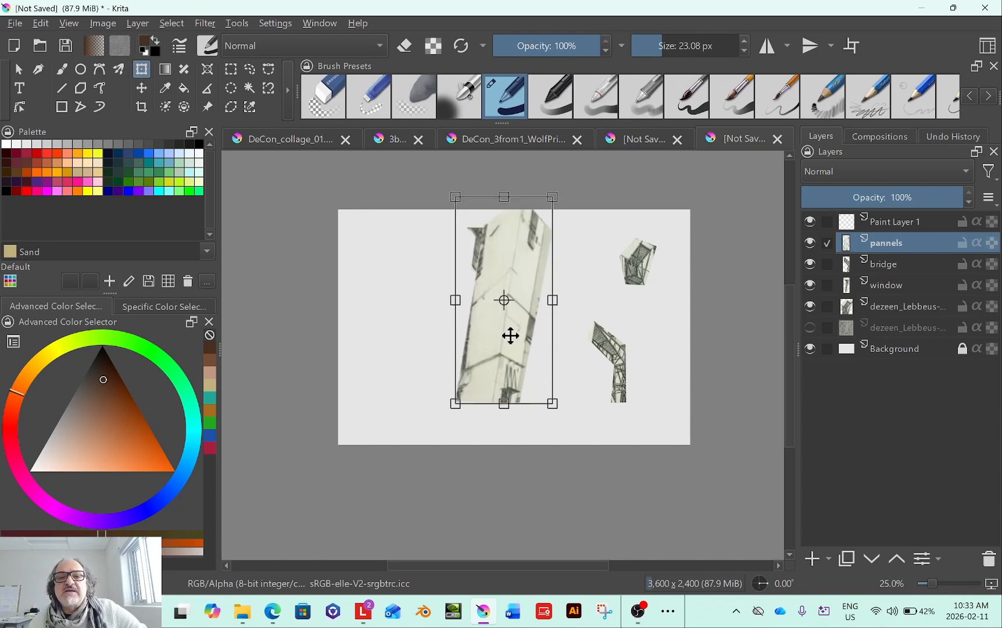
pyautogui.moveTo(510, 336); pyautogui.dragTo(548, 351)
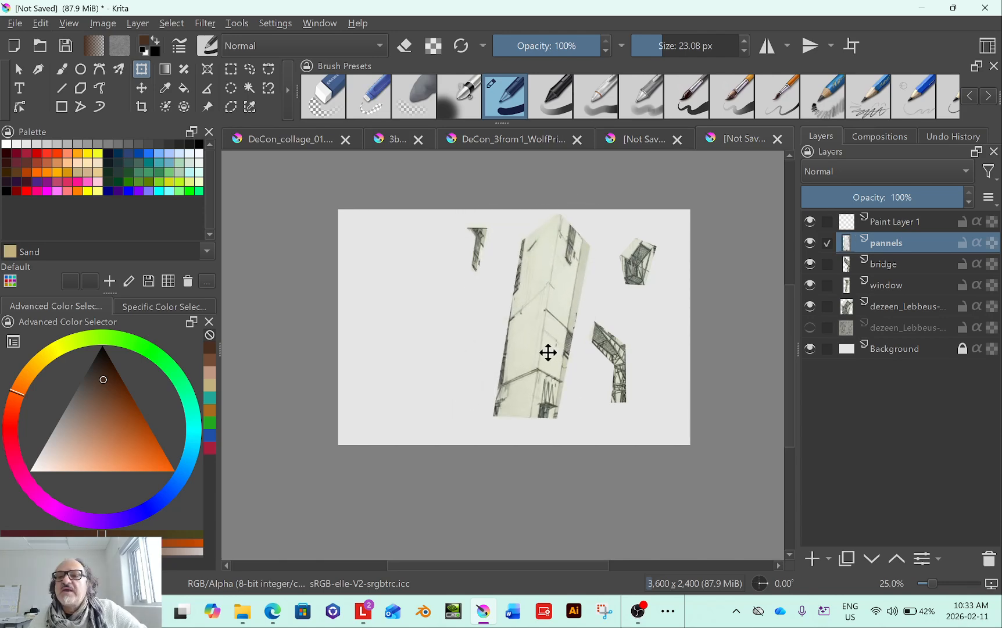
# - Move the hatched structure cutout onto the upper end of the pannels tower and raise its layer above pannels
pyautogui.click(880, 302)
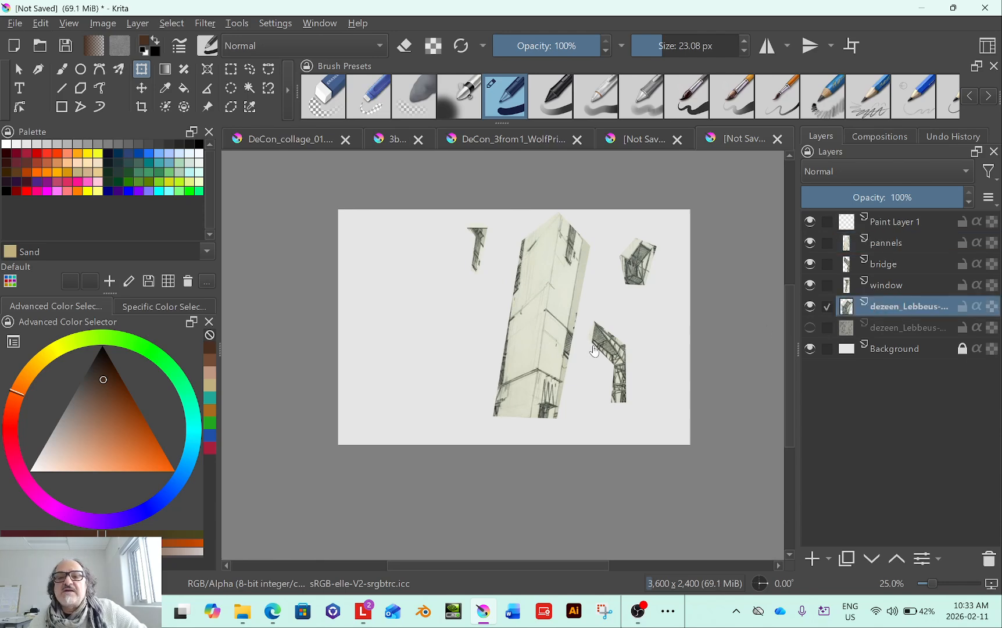
pyautogui.moveTo(634, 273); pyautogui.dragTo(569, 262)
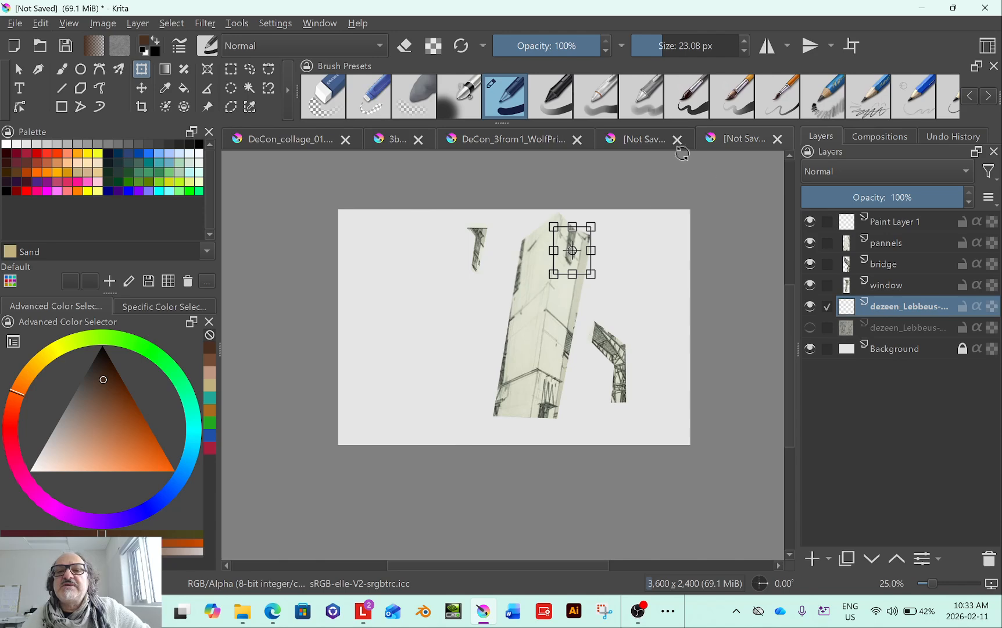
pyautogui.moveTo(873, 310)
pyautogui.mouseDown()
pyautogui.moveTo(837, 235)
pyautogui.moveTo(859, 240)
pyautogui.mouseUp()
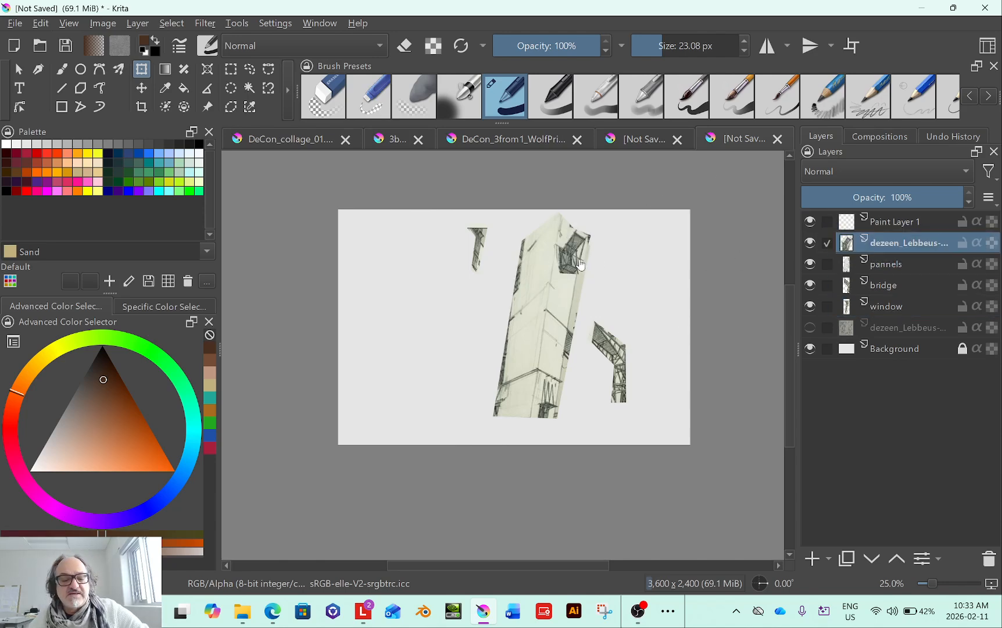
# - Enlarge the hatched structure cutout, rotate it slightly clockwise, and place it on the top end of the pannels tower
pyautogui.moveTo(589, 281); pyautogui.dragTo(514, 403)
pyautogui.hotkey('ctrl', '+')
pyautogui.hotkey('ctrl', '+')
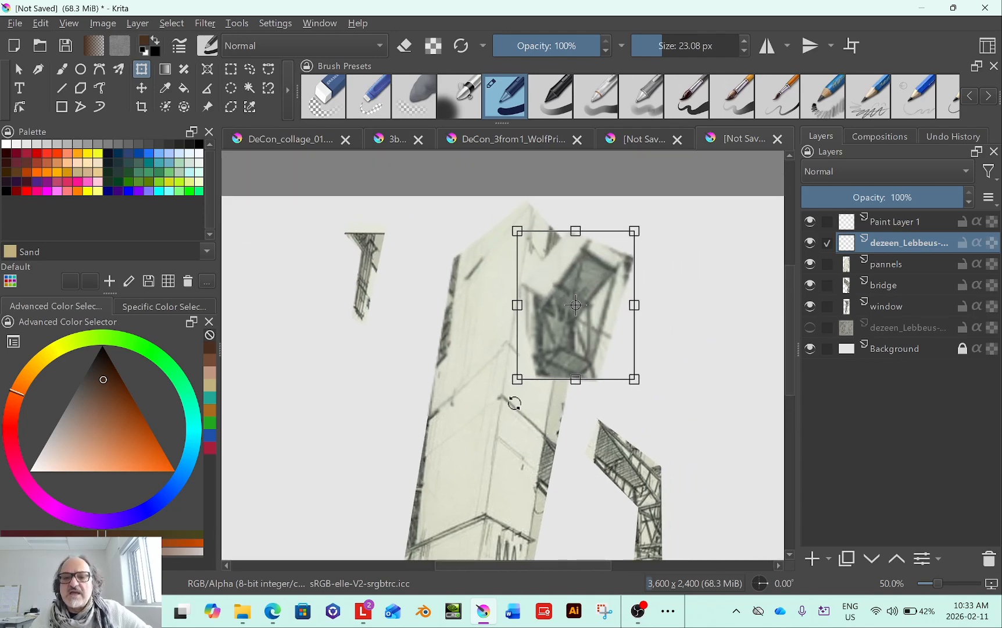
pyautogui.press('Return')
pyautogui.click(565, 335)
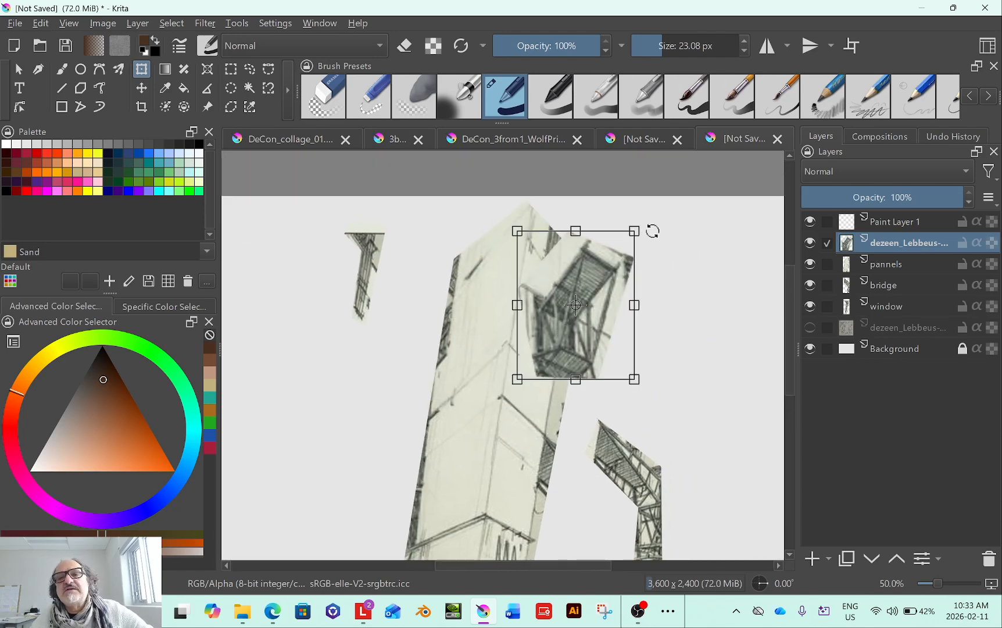
pyautogui.moveTo(652, 230); pyautogui.dragTo(659, 257)
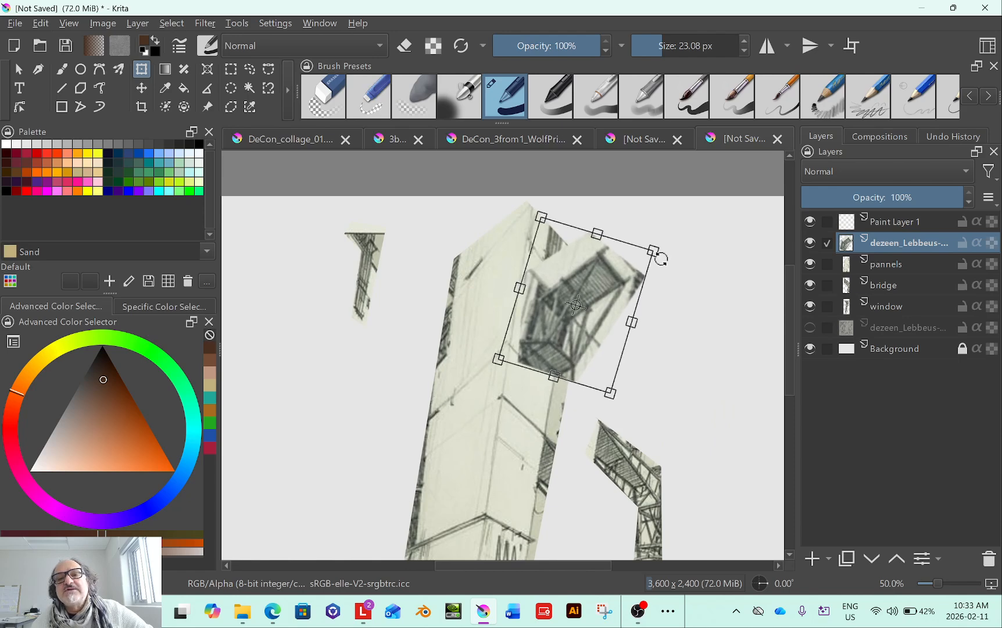
pyautogui.moveTo(558, 353); pyautogui.dragTo(561, 267)
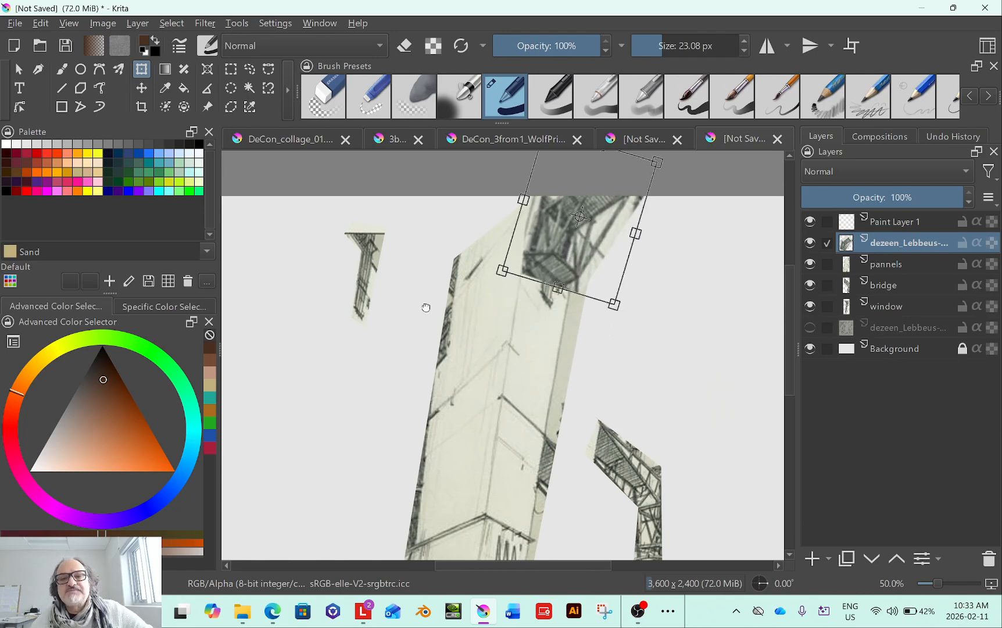
# - Select the hatched structure and pannels layers together, scale them down, and position them in the lower middle of the canvas
pyautogui.moveTo(425, 307); pyautogui.dragTo(430, 273)
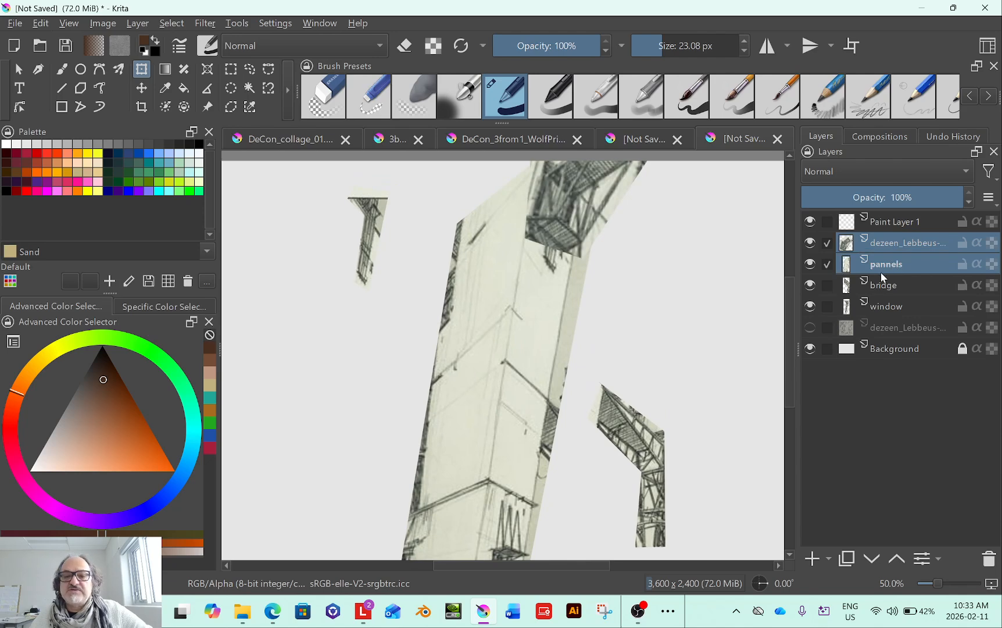
pyautogui.press('-')
pyautogui.press('-')
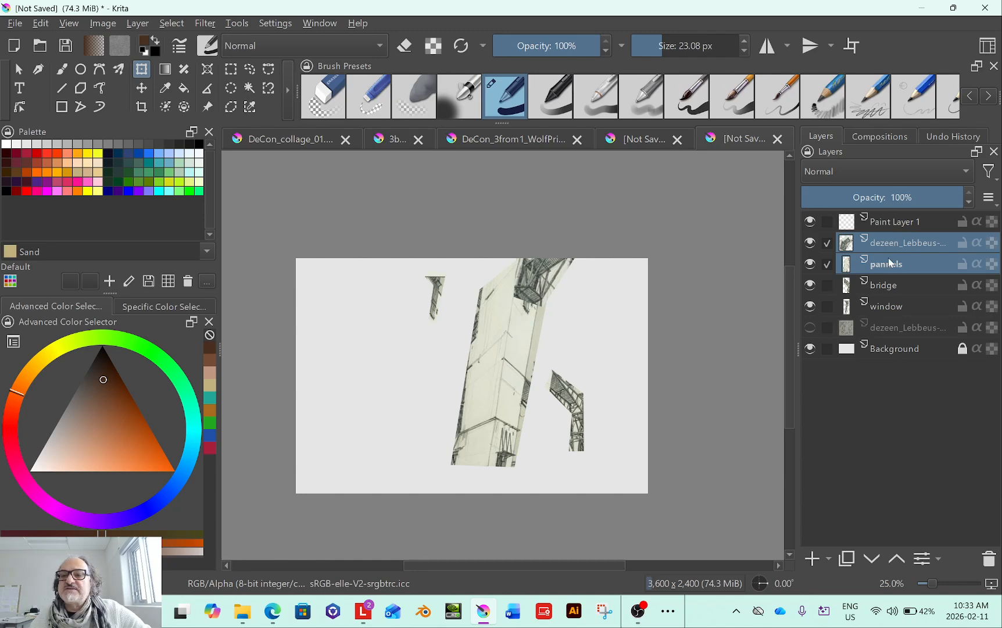
pyautogui.click(887, 258)
pyautogui.keyDown('ctrl'); pyautogui.click(885, 243); pyautogui.keyUp('ctrl')
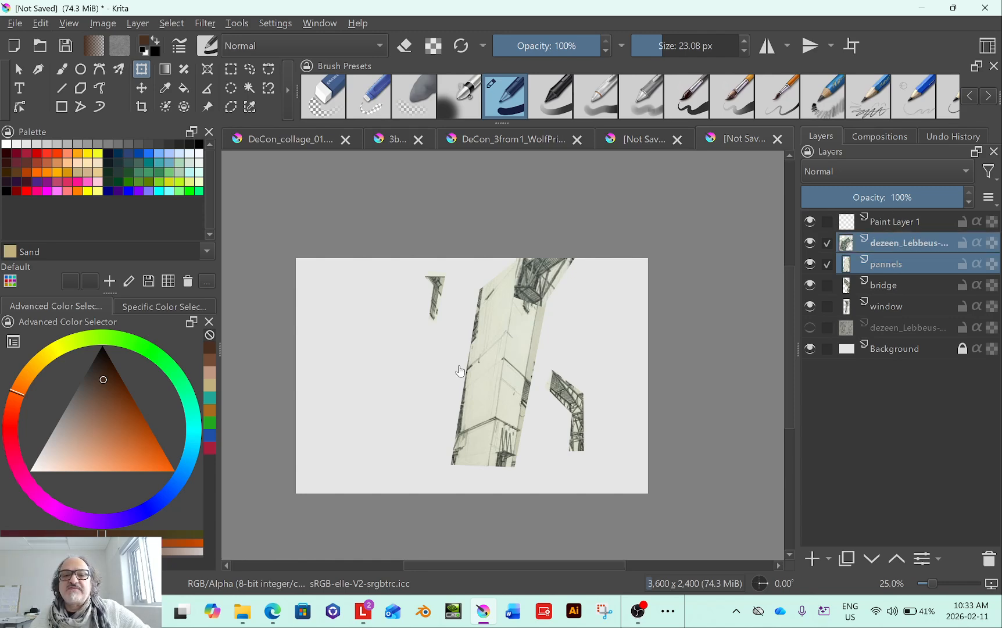
pyautogui.click(503, 349)
pyautogui.moveTo(445, 227); pyautogui.dragTo(518, 310)
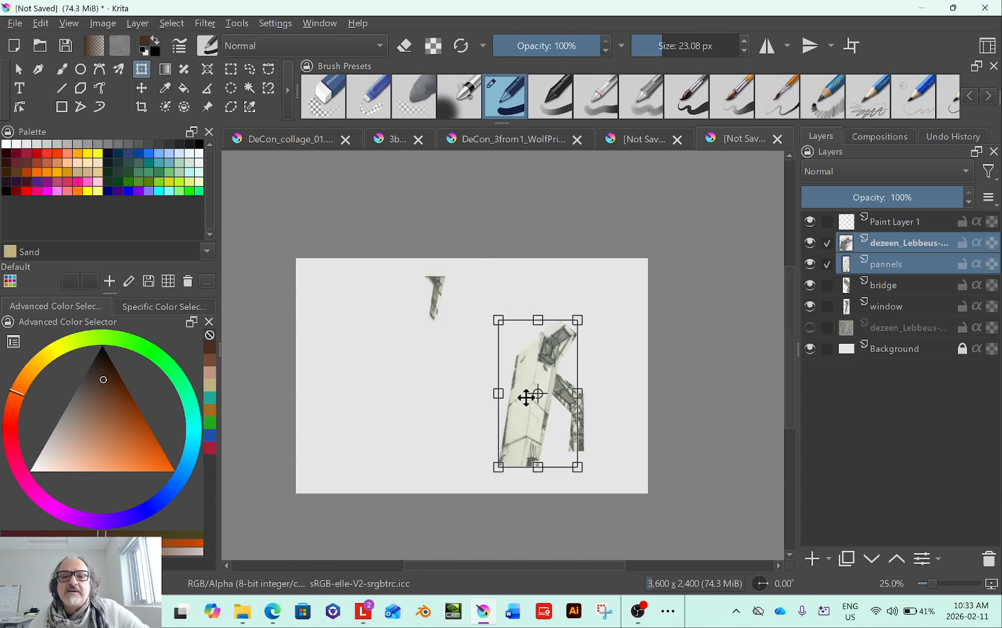
pyautogui.moveTo(525, 399); pyautogui.dragTo(463, 402)
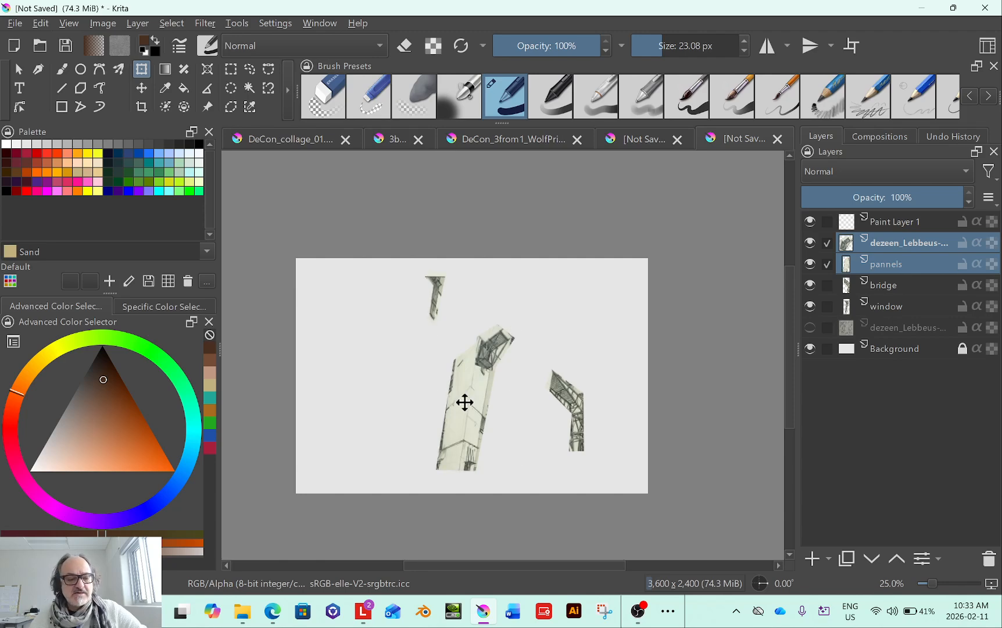
# - Move the bridge cutout against the upper left side of the pannels tower and rotate it slightly clockwise
pyautogui.press('+')
pyautogui.press('+')
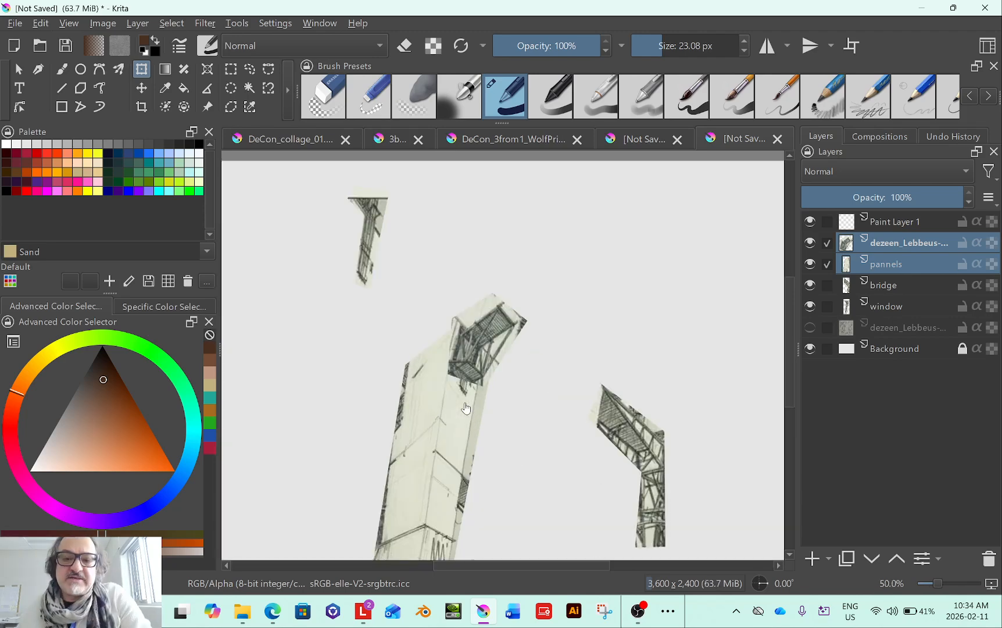
pyautogui.click(902, 287)
pyautogui.moveTo(643, 464); pyautogui.dragTo(382, 386)
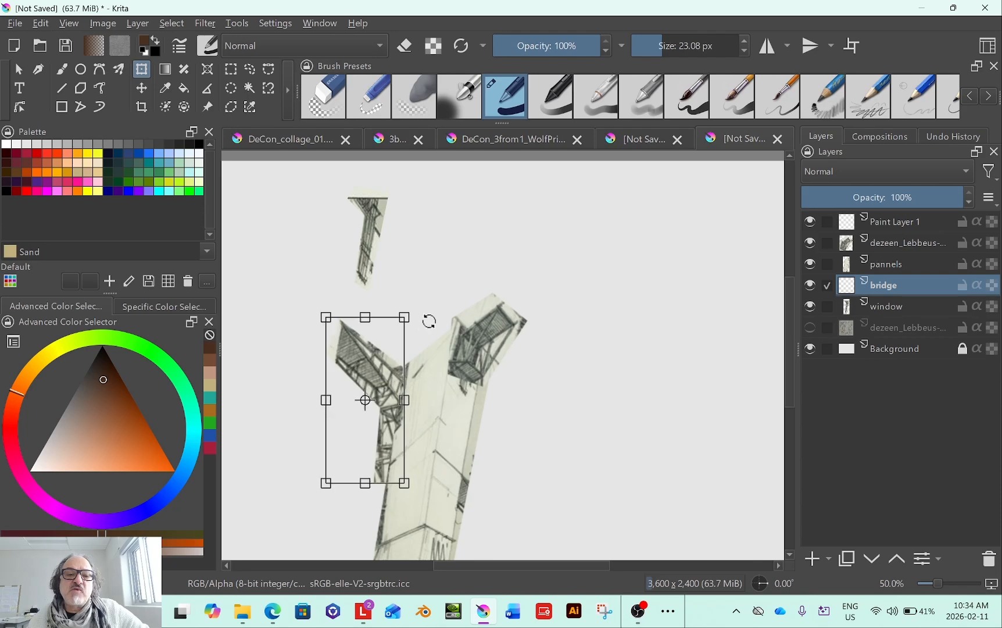
pyautogui.moveTo(429, 300); pyautogui.dragTo(419, 358)
pyautogui.moveTo(375, 403); pyautogui.dragTo(373, 387)
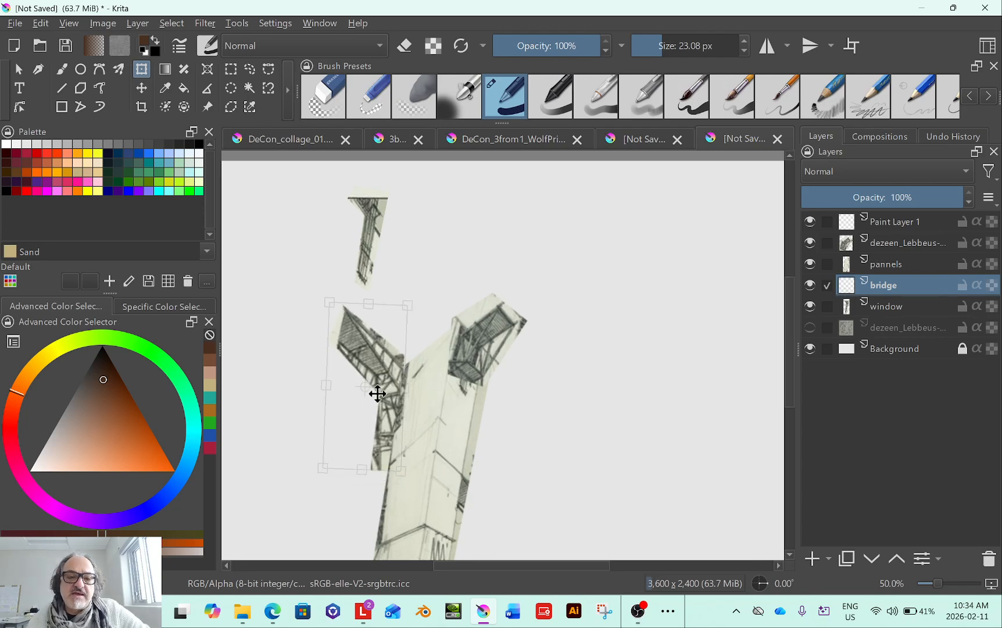
# - Move the window cutout onto the tower below the hatched structure and raise its layer above the other cutouts
pyautogui.moveTo(326, 424); pyautogui.dragTo(390, 392)
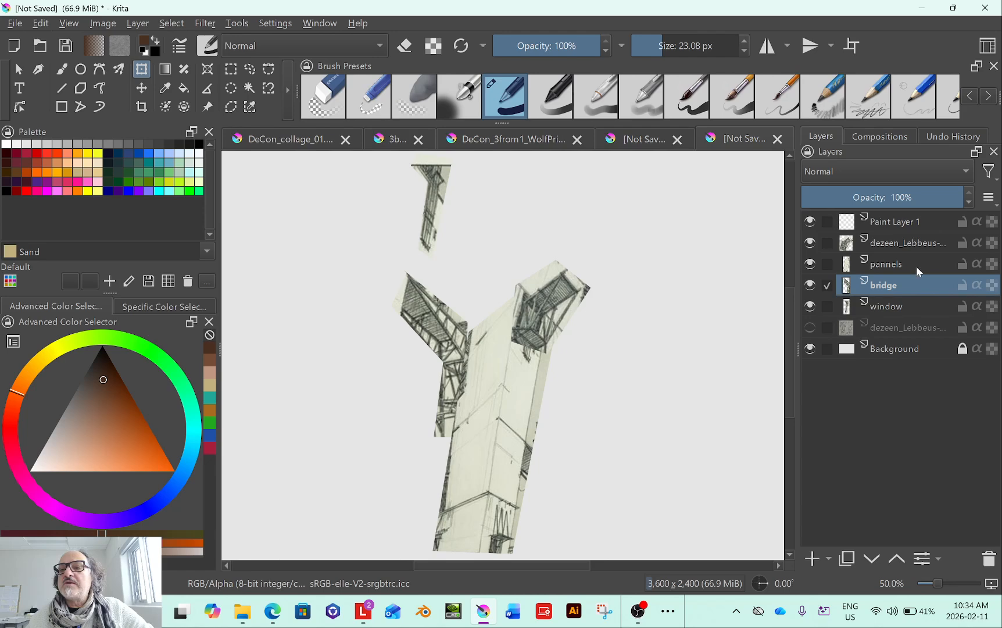
pyautogui.click(901, 305)
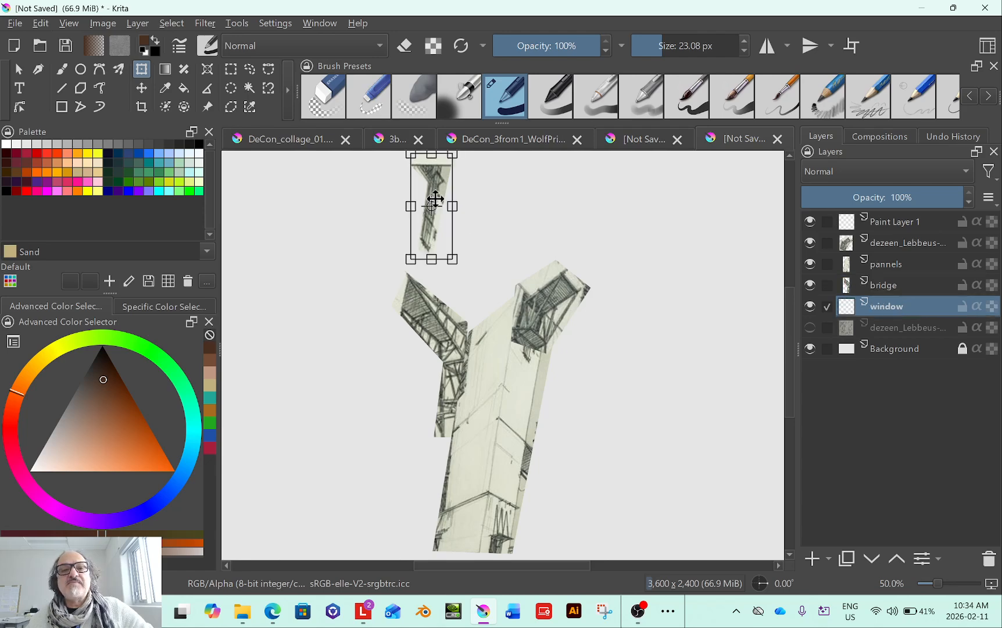
pyautogui.moveTo(428, 219); pyautogui.dragTo(519, 416)
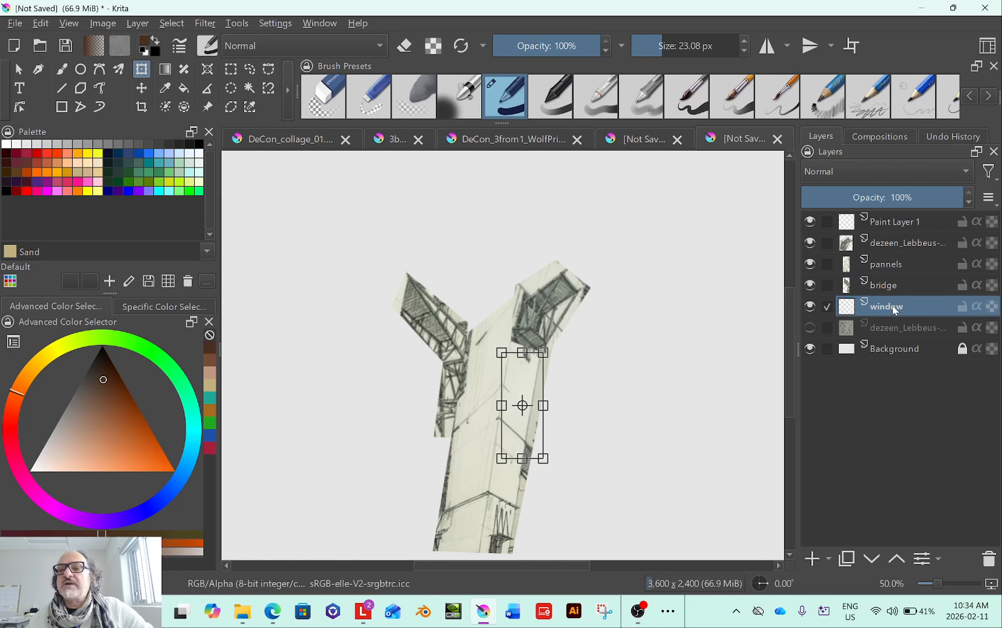
pyautogui.moveTo(894, 310); pyautogui.dragTo(886, 235)
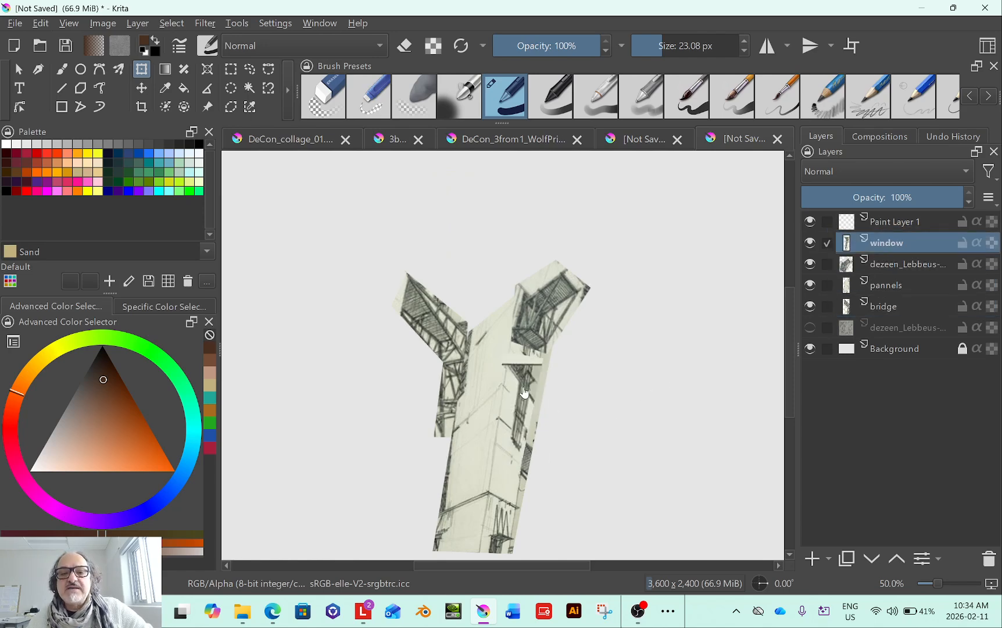
# - Rotate the window cutout slightly clockwise and shift it up against the underside of the hatched structure
pyautogui.click(522, 385)
pyautogui.press('+')
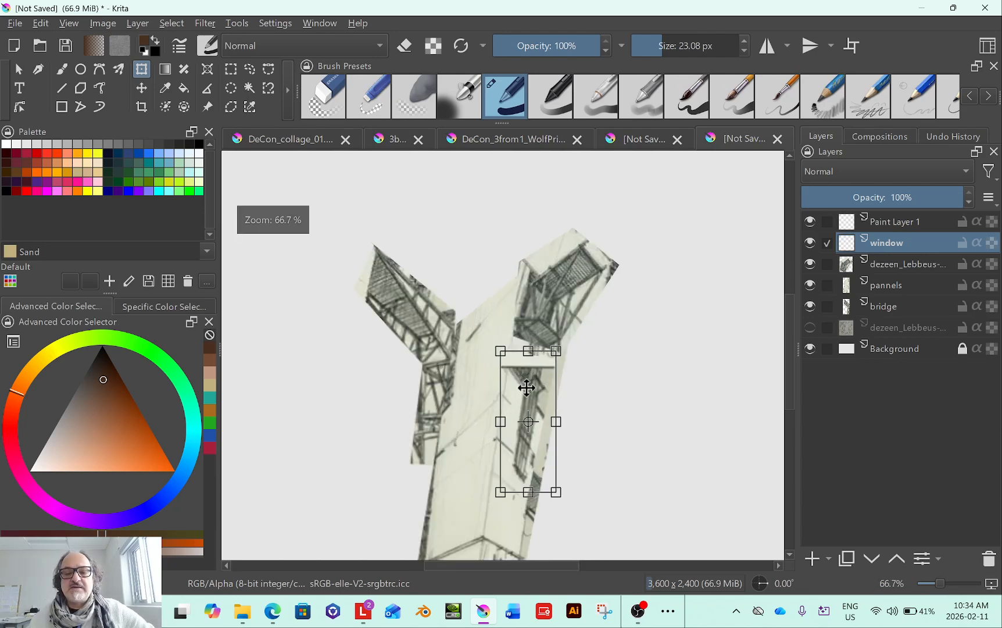
pyautogui.press('+')
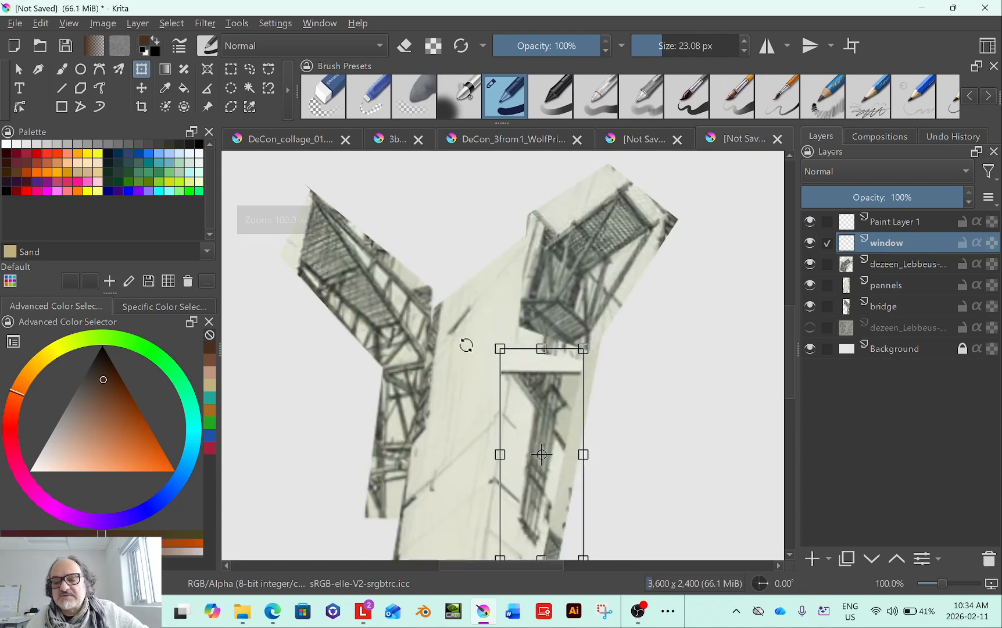
pyautogui.moveTo(479, 328)
pyautogui.mouseDown()
pyautogui.moveTo(479, 311)
pyautogui.moveTo(486, 325)
pyautogui.mouseUp()
pyautogui.moveTo(583, 440); pyautogui.dragTo(536, 375)
pyautogui.hotkey('ctrl', 'z')
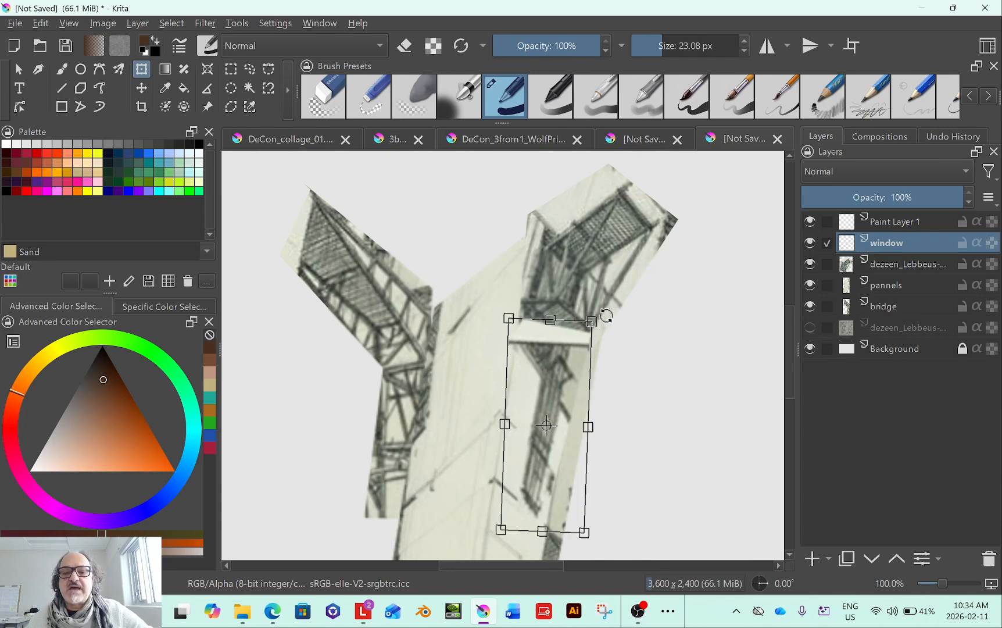
pyautogui.press('Return')
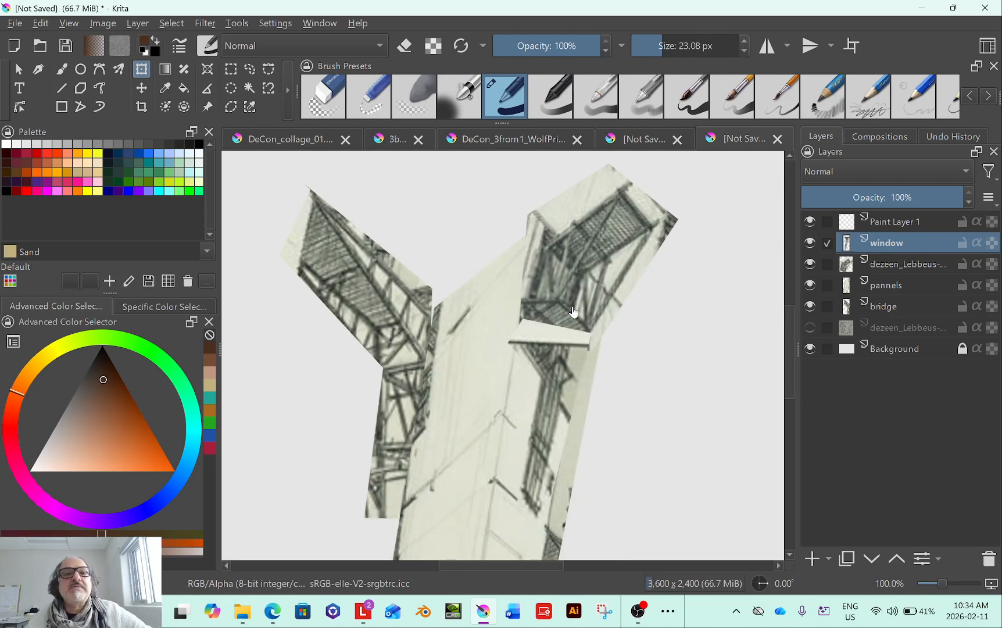
# - Trim the window cutout's upper end diagonally by deleting a polygonal selection around it, and clear the selection
pyautogui.click(231, 107)
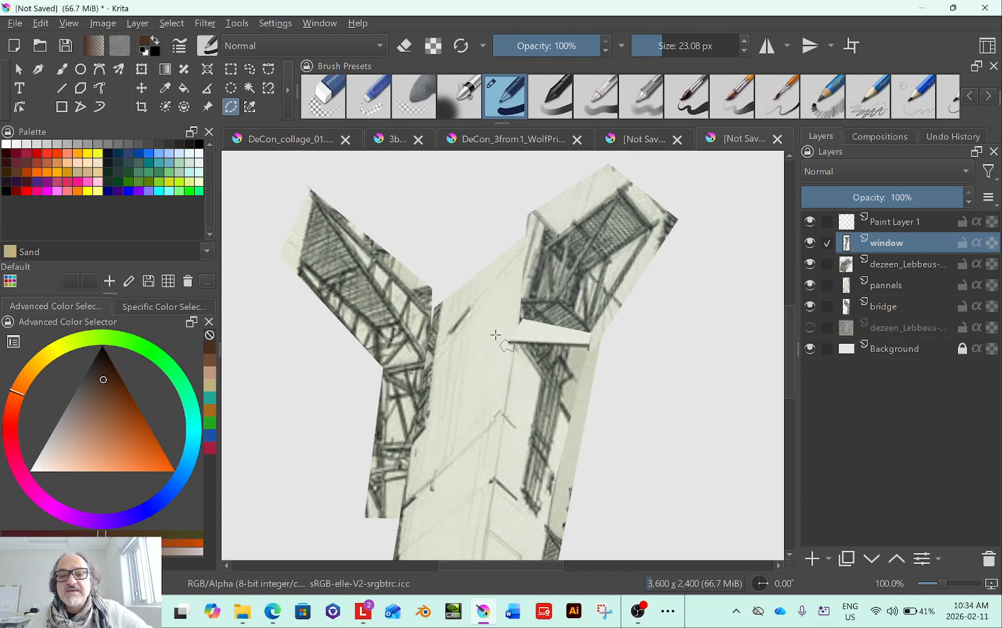
pyautogui.click(489, 314)
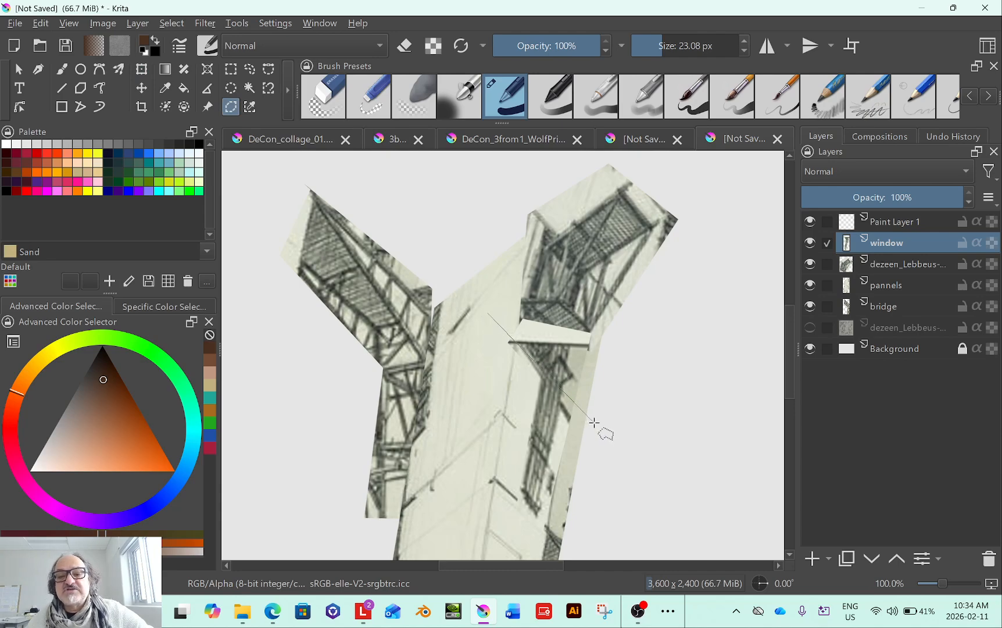
pyautogui.click(594, 421)
pyautogui.click(641, 325)
pyautogui.click(525, 287)
pyautogui.click(488, 316)
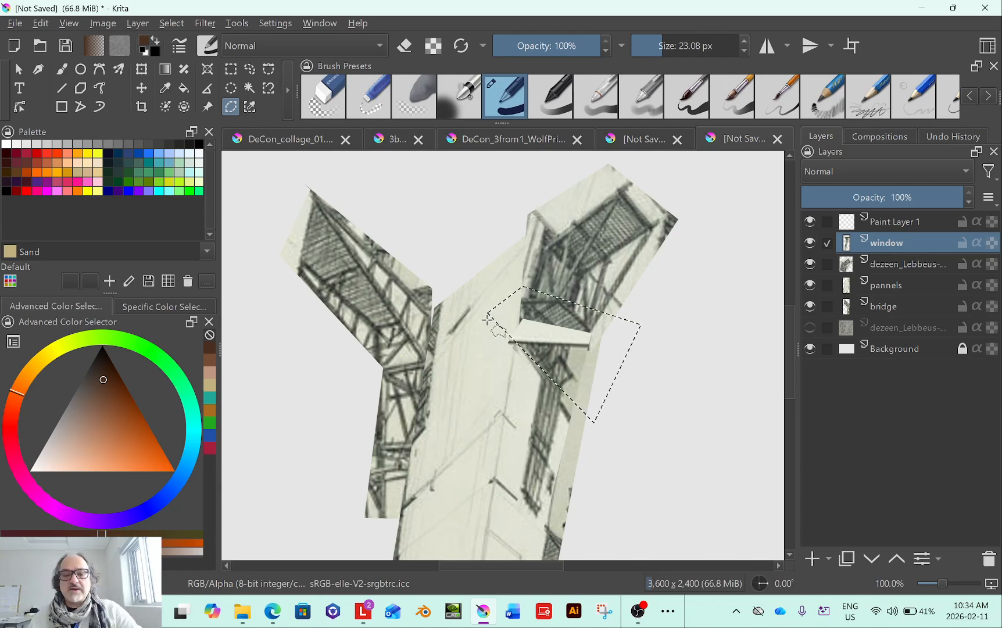
pyautogui.press('Delete')
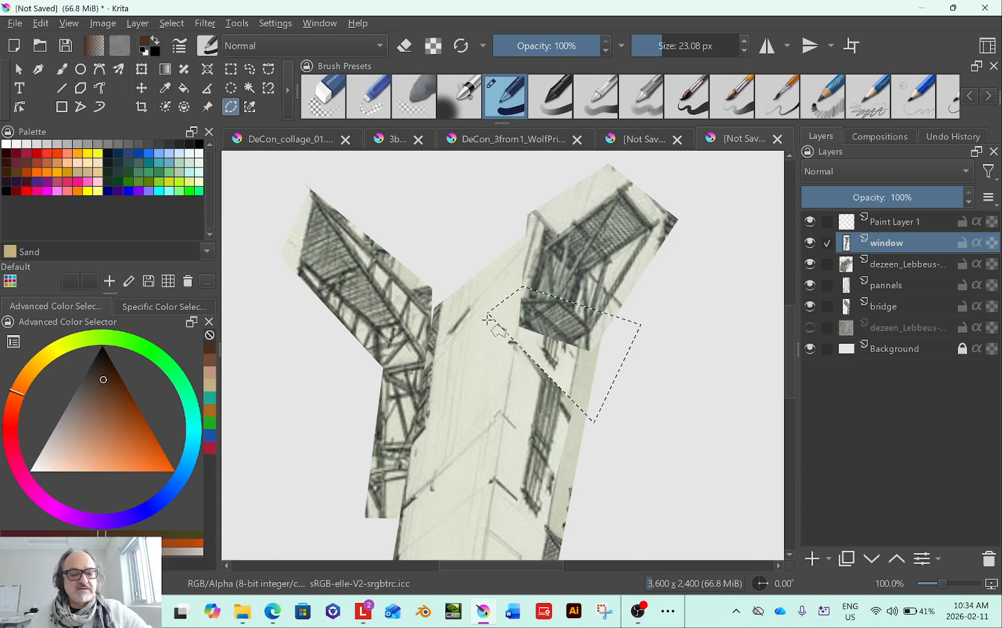
pyautogui.hotkey('ctrl', 'shift', 'a')
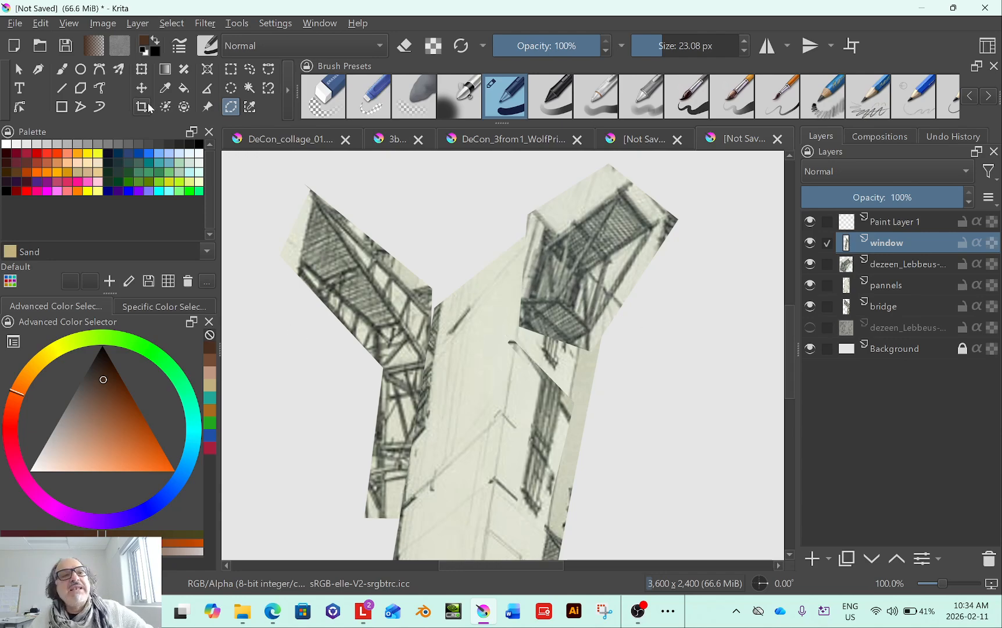
# - Move the window cutout up over the hatched structure's lower corner and rotate it slightly counterclockwise
pyautogui.click(141, 68)
pyautogui.moveTo(551, 434); pyautogui.dragTo(551, 384)
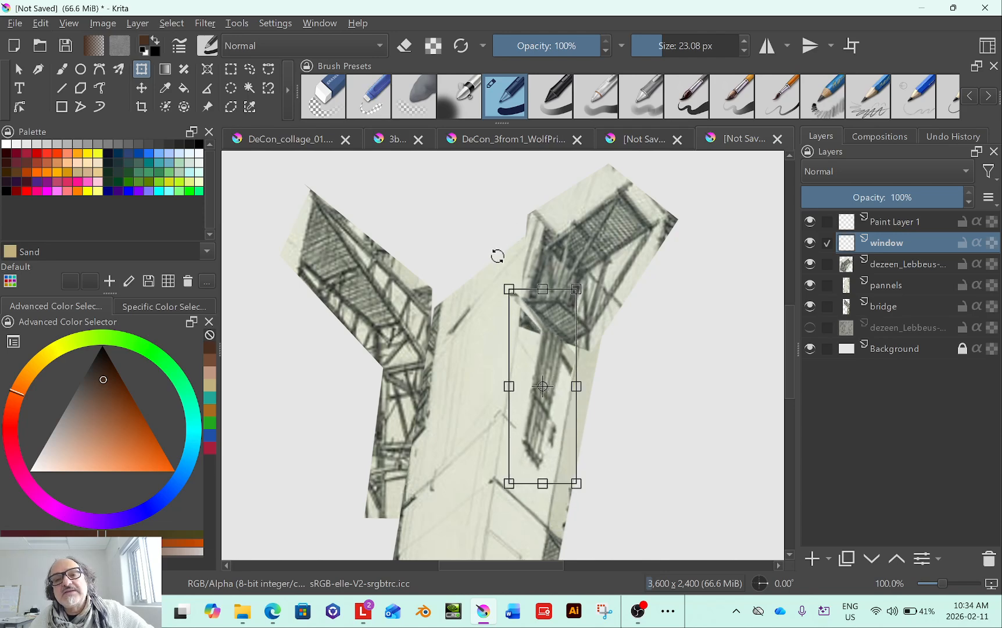
pyautogui.moveTo(491, 256); pyautogui.dragTo(477, 262)
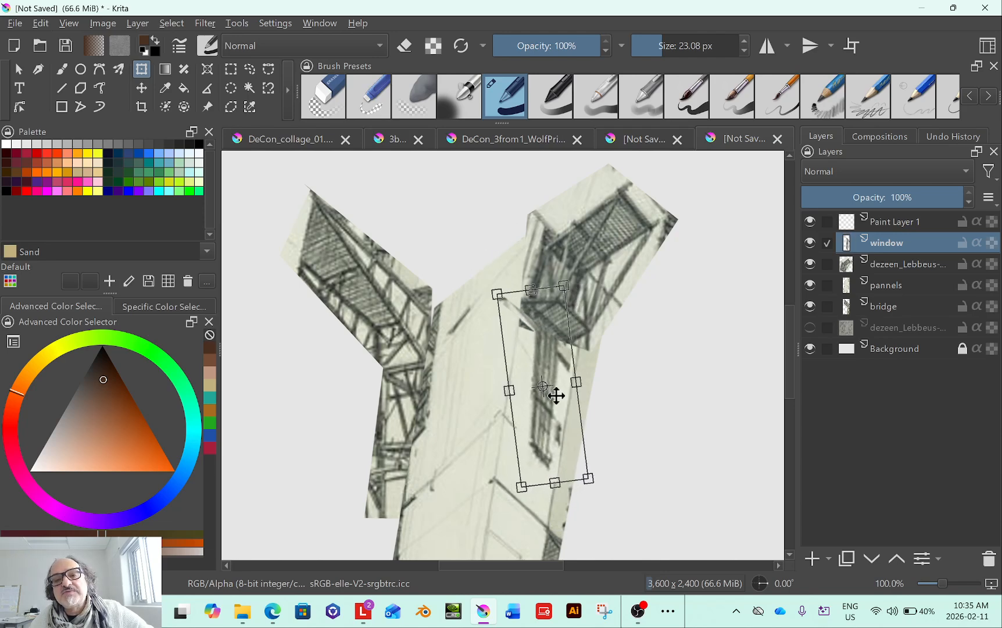
pyautogui.moveTo(555, 393); pyautogui.dragTo(566, 400)
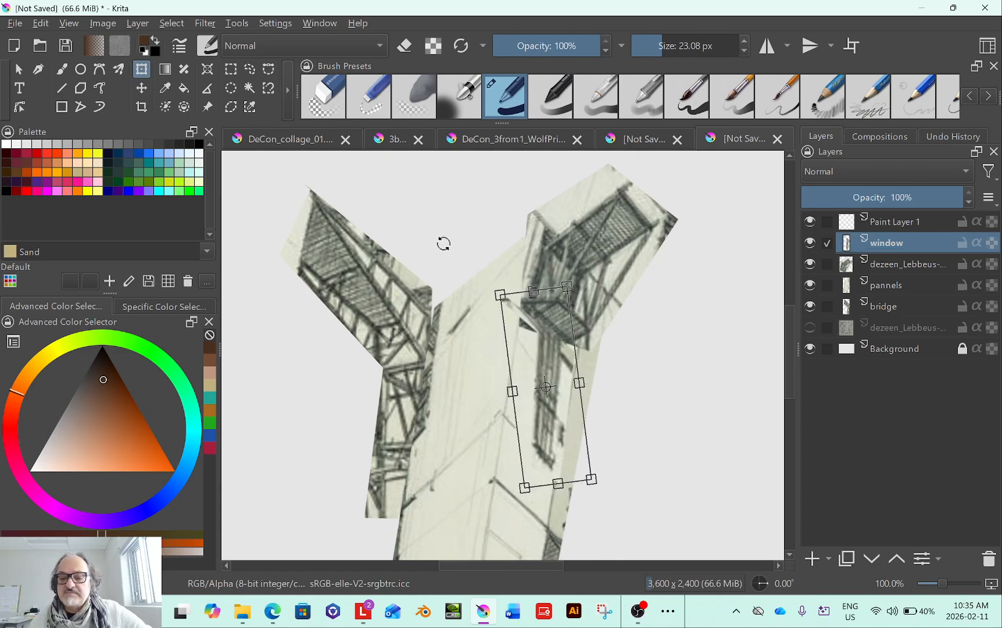
pyautogui.press('Return')
# - Trim the window cutout's upper end where it overlaps the hatched structure by deleting a four-sided polygonal selection, and clear the selection
pyautogui.click(231, 106)
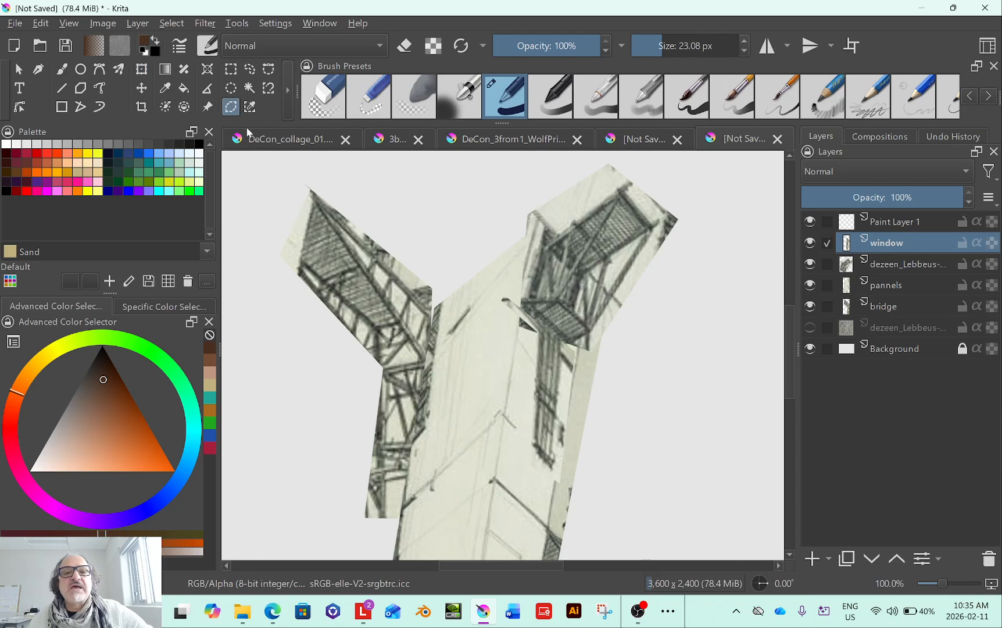
pyautogui.click(489, 223)
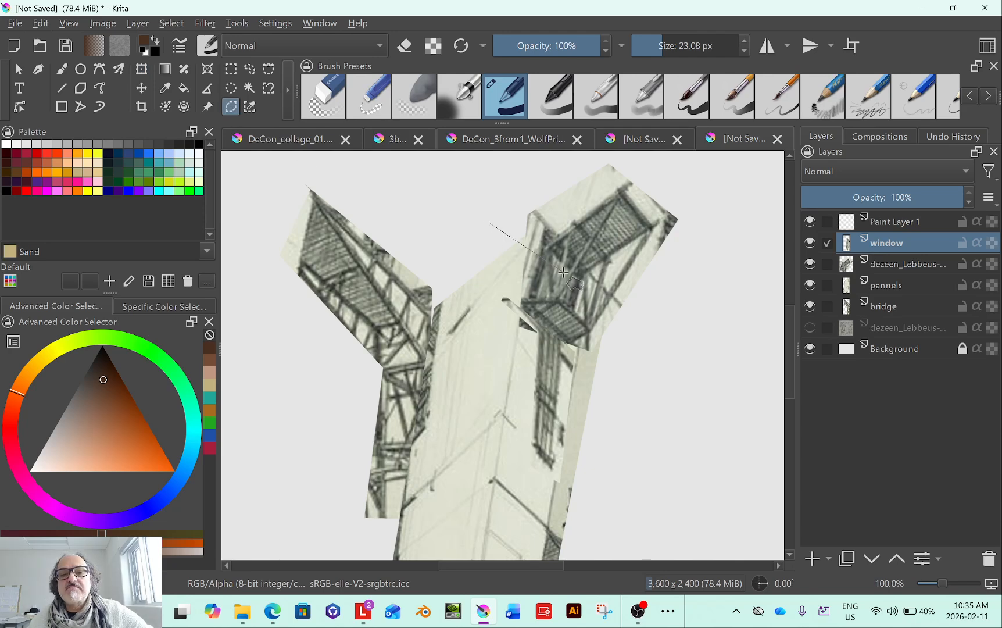
pyautogui.click(535, 342)
pyautogui.click(470, 325)
pyautogui.click(489, 223)
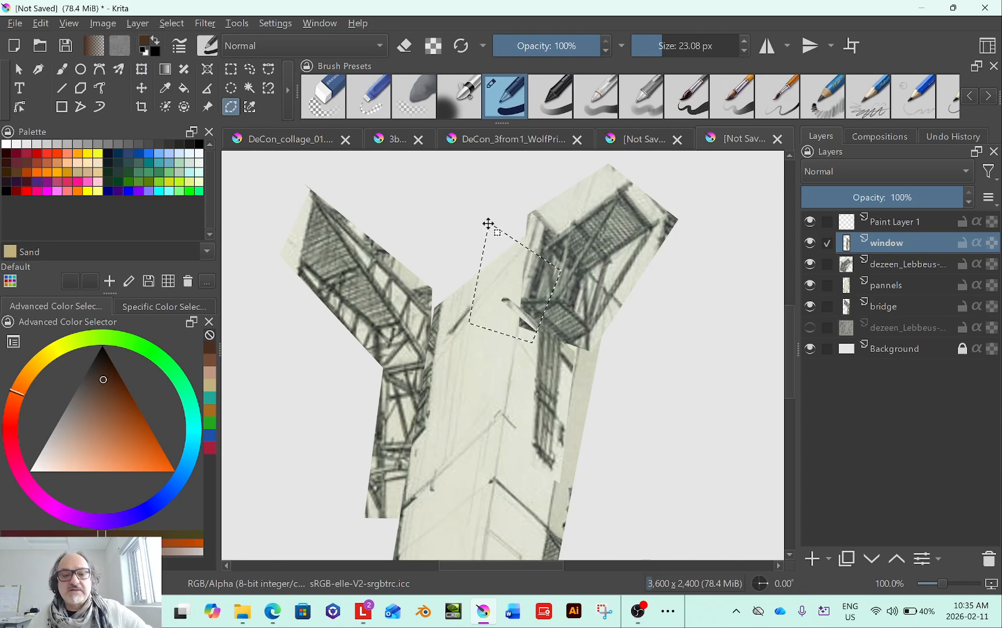
pyautogui.press('Delete')
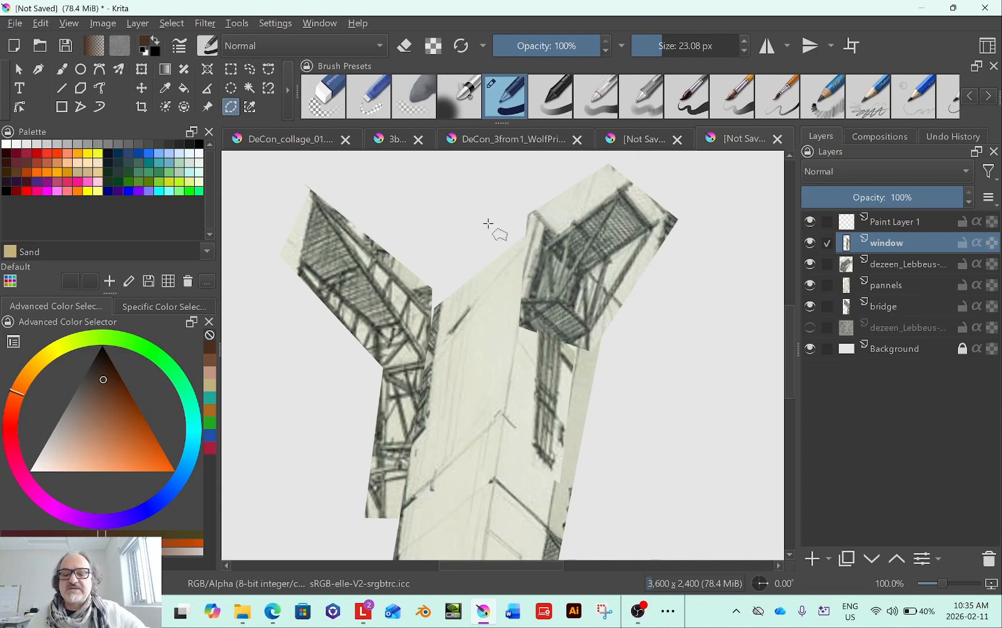
# - Shift the window, hatched structure, pannels and bridge layers together slightly up on the canvas
pyautogui.hotkey('ctrl', '-')
pyautogui.hotkey('ctrl', '-')
pyautogui.hotkey('ctrl', '-')
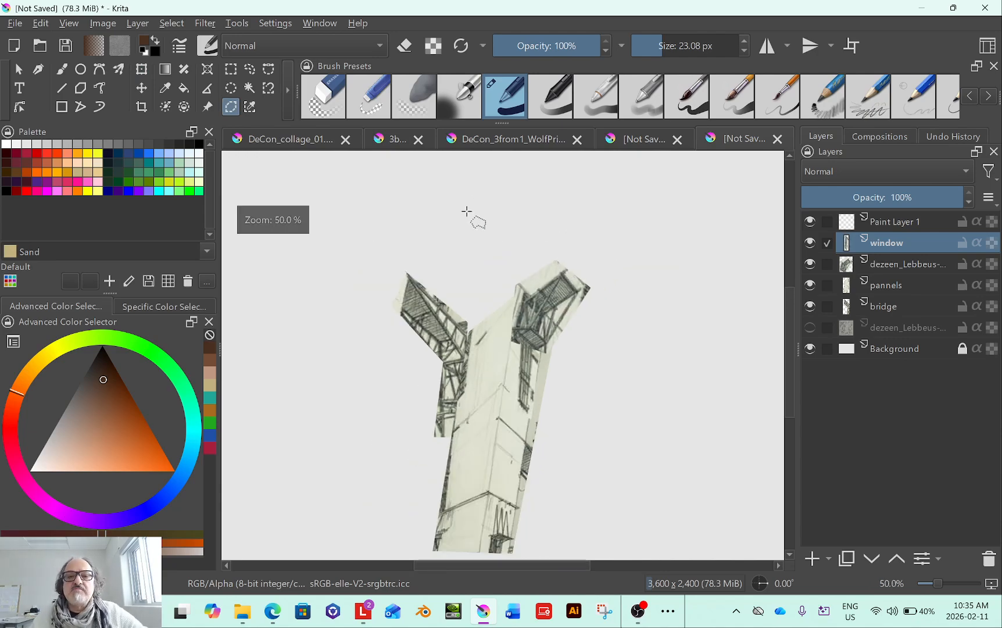
pyautogui.moveTo(484, 329); pyautogui.dragTo(494, 298)
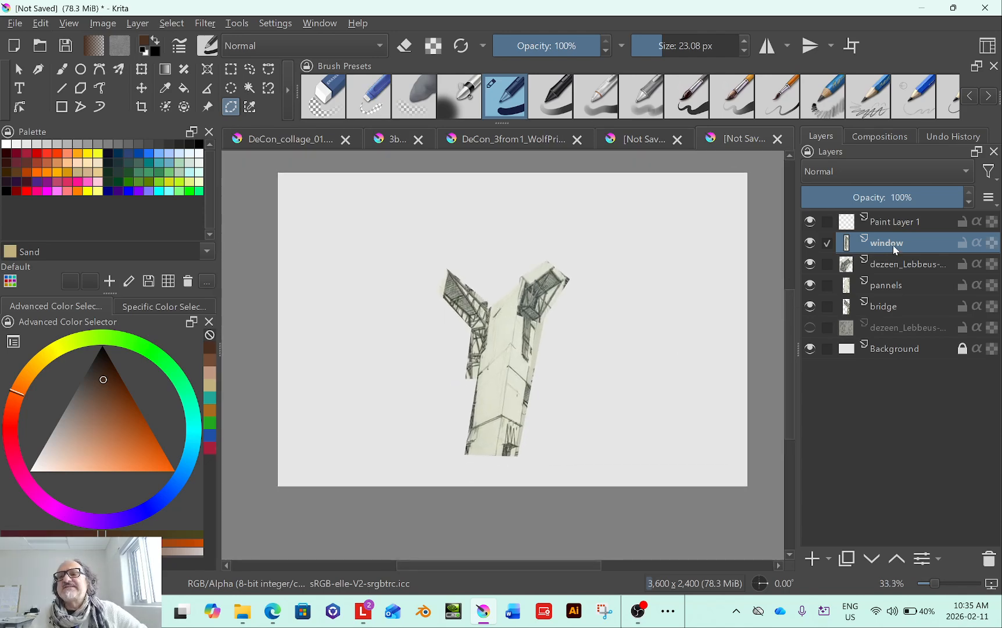
pyautogui.keyDown('shift'); pyautogui.click(871, 305); pyautogui.keyUp('shift')
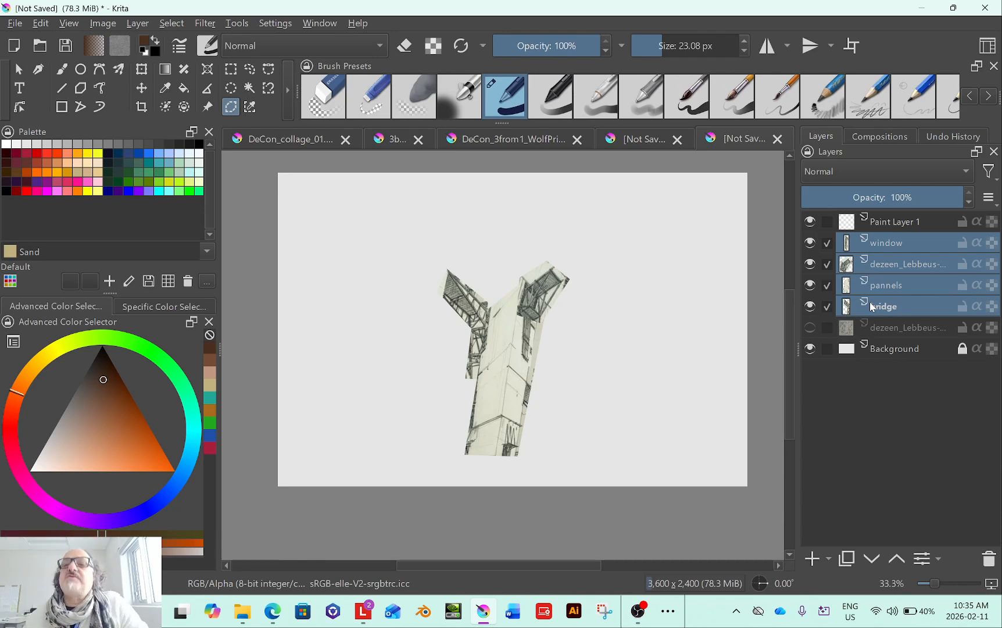
pyautogui.hotkey('ctrl', 't')
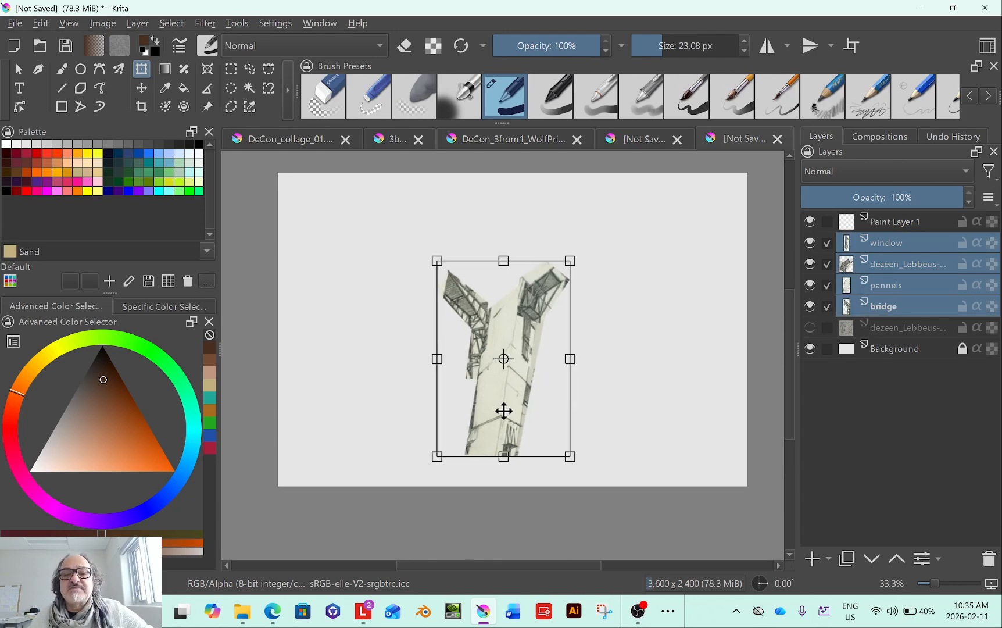
pyautogui.moveTo(504, 409); pyautogui.dragTo(499, 394)
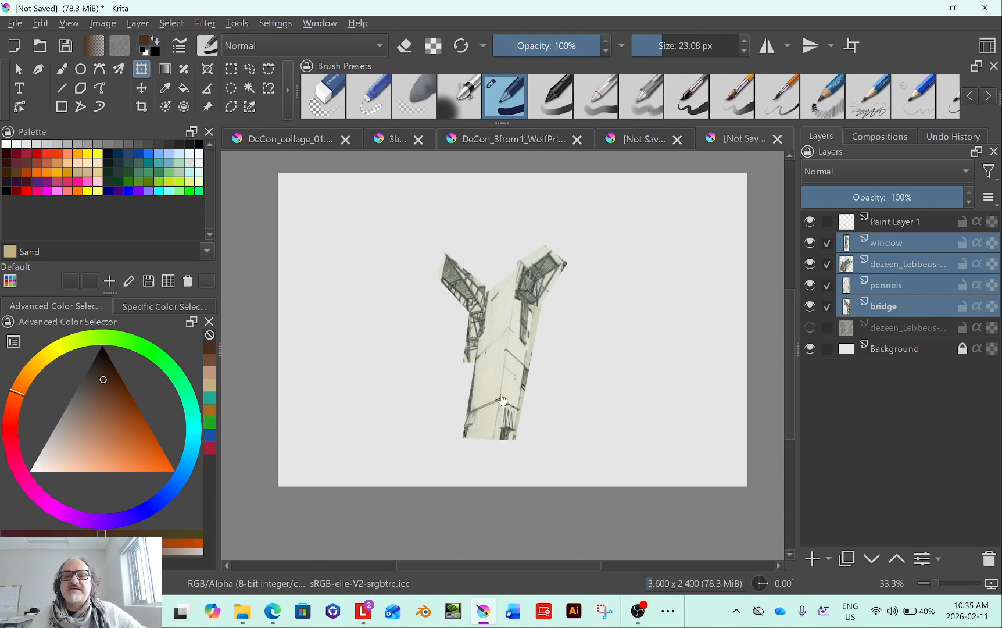
# - Look at the tower collage in 3b.kra, and close the other unsaved document without saving it
pyautogui.click(517, 133)
pyautogui.click(389, 139)
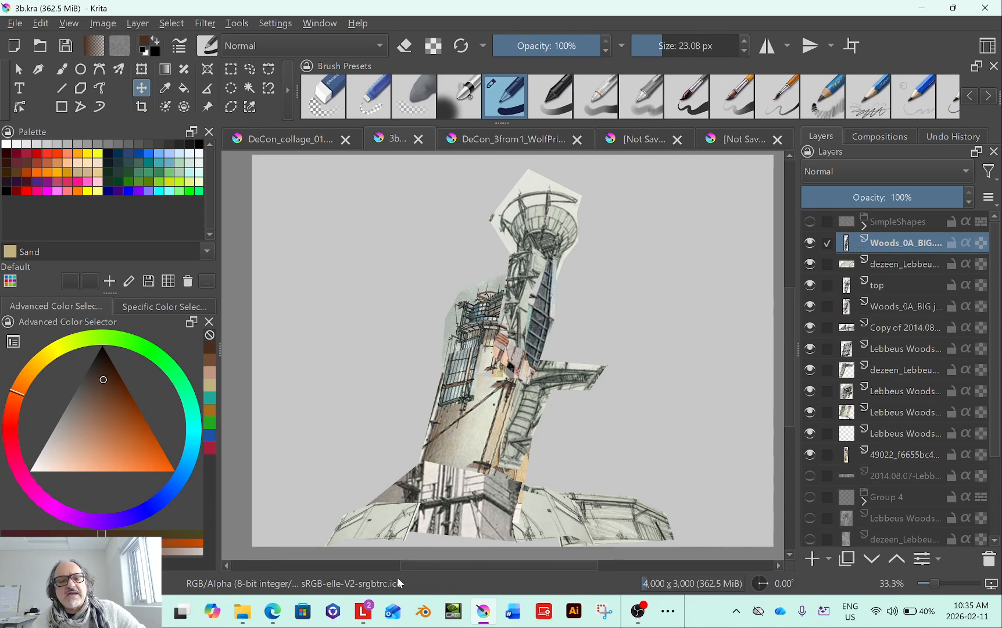
pyautogui.click(743, 139)
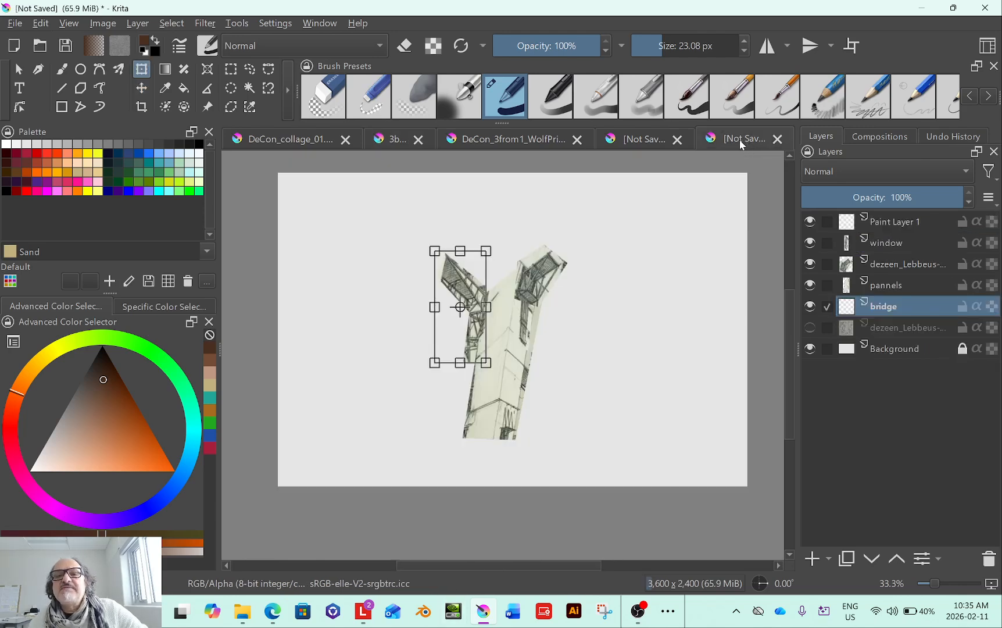
pyautogui.press('Return')
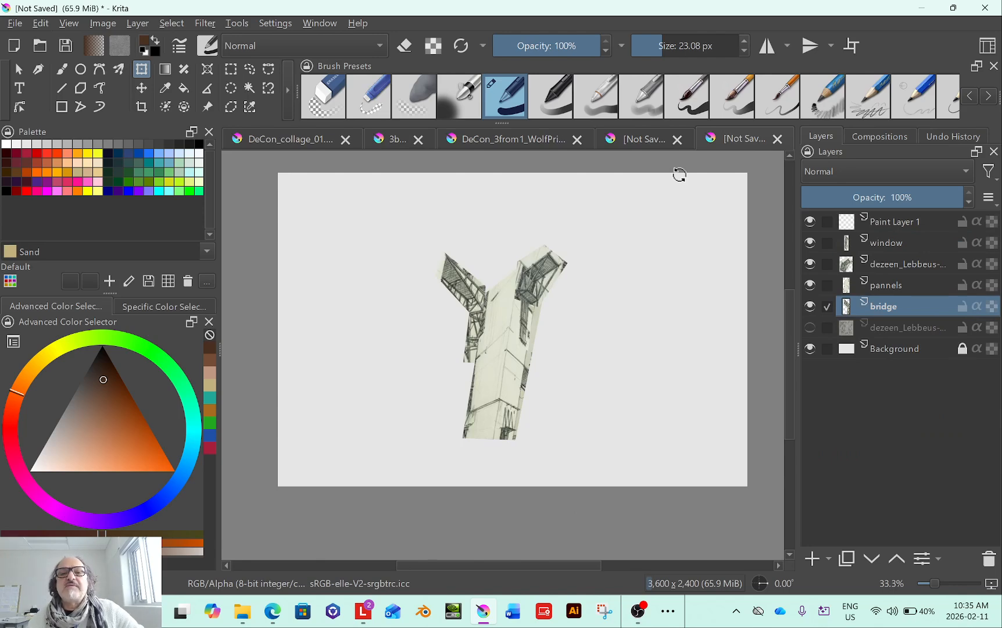
pyautogui.click(640, 146)
pyautogui.click(678, 139)
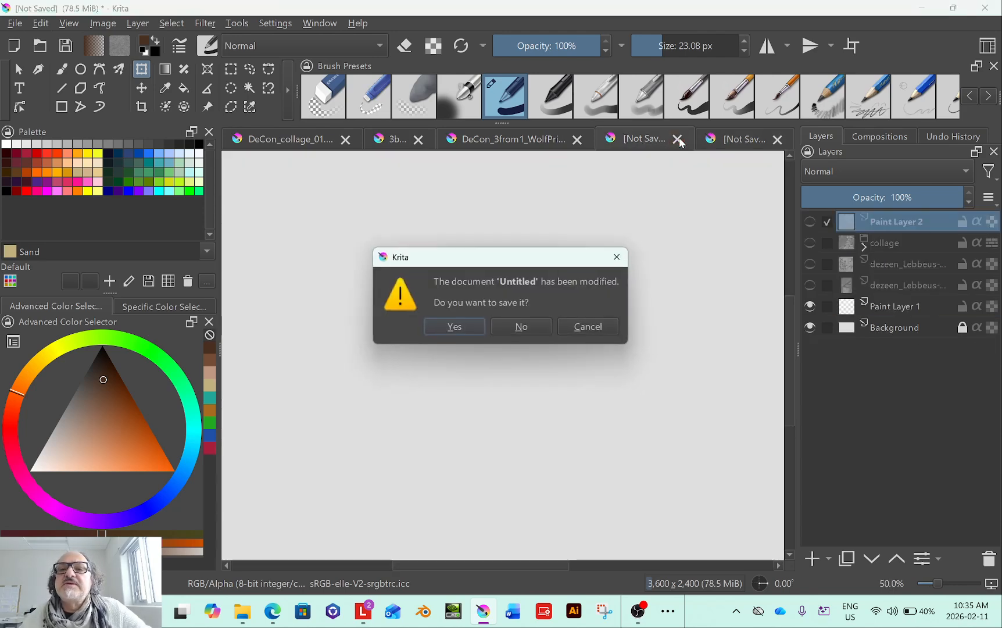
pyautogui.click(519, 327)
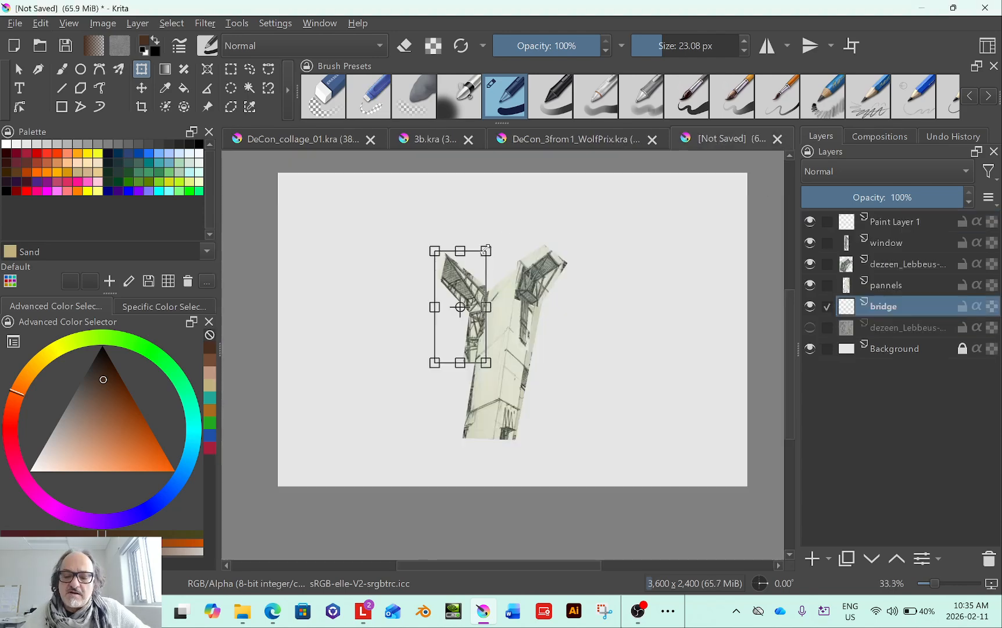
pyautogui.press('Return')
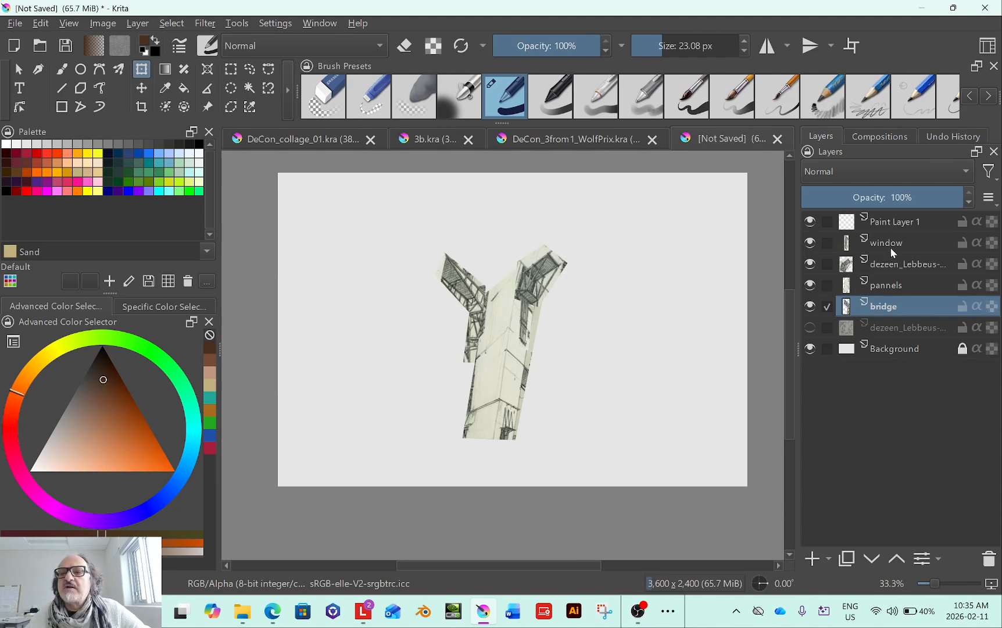
# - Group the window, hatched structure, pannels and bridge layers, collapse the group and make it the active layer
pyautogui.keyDown('shift'); pyautogui.click(885, 241); pyautogui.keyUp('shift')
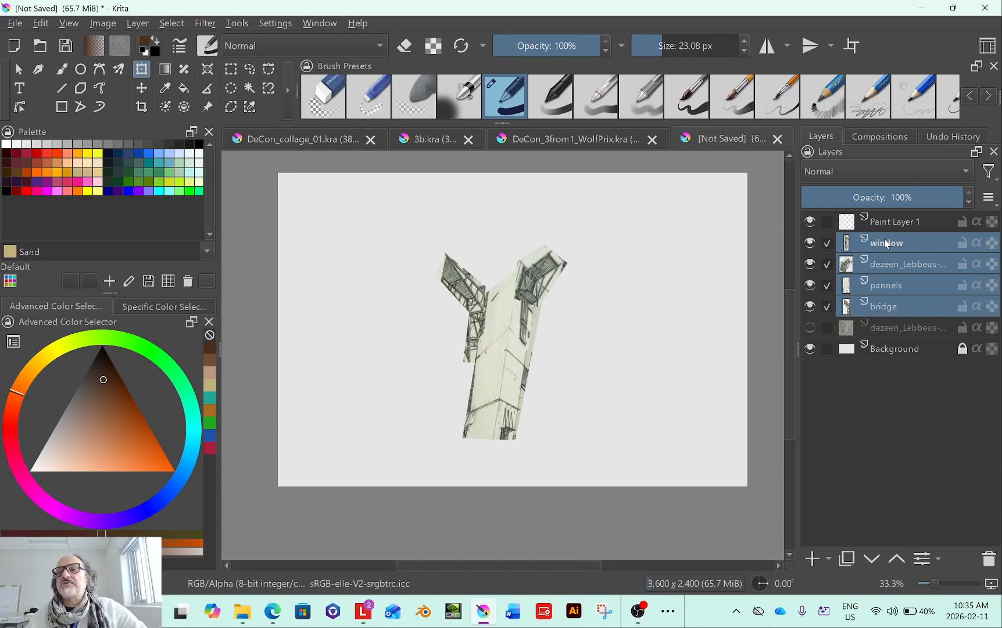
pyautogui.rightClick(884, 242)
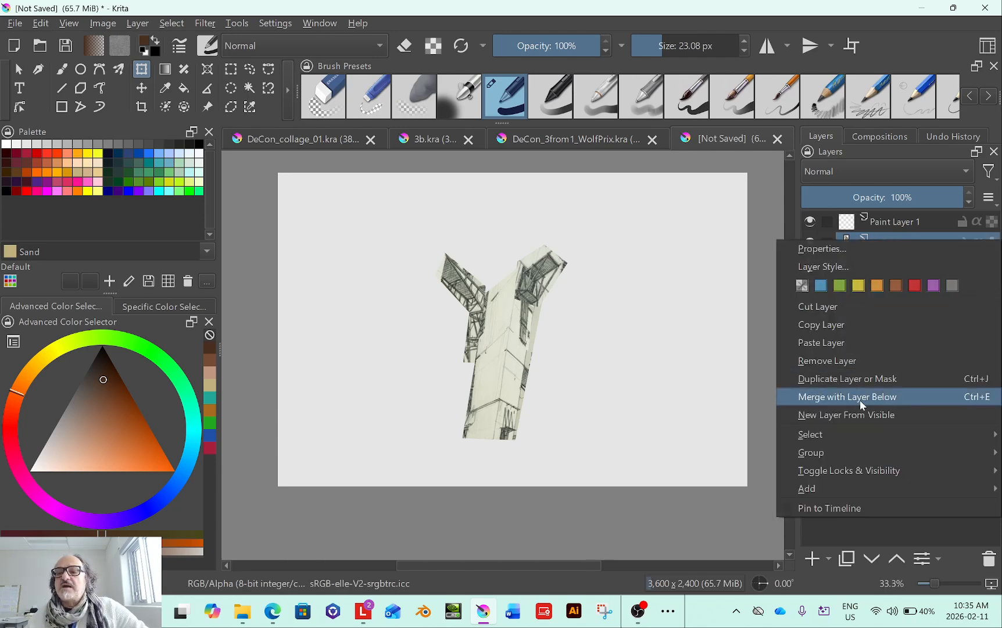
pyautogui.moveTo(812, 453)
pyautogui.click(693, 456)
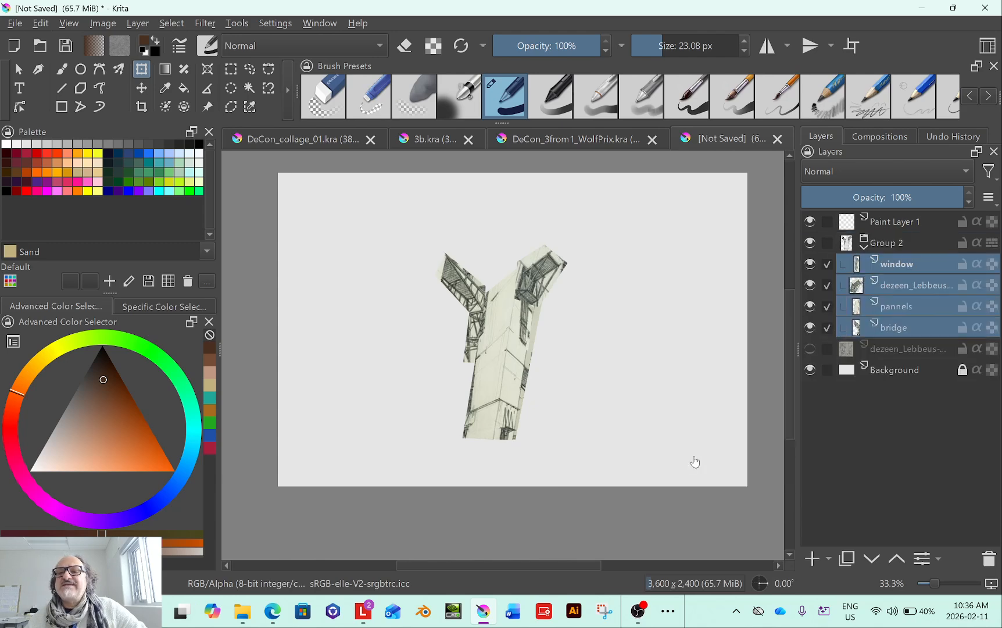
pyautogui.click(862, 245)
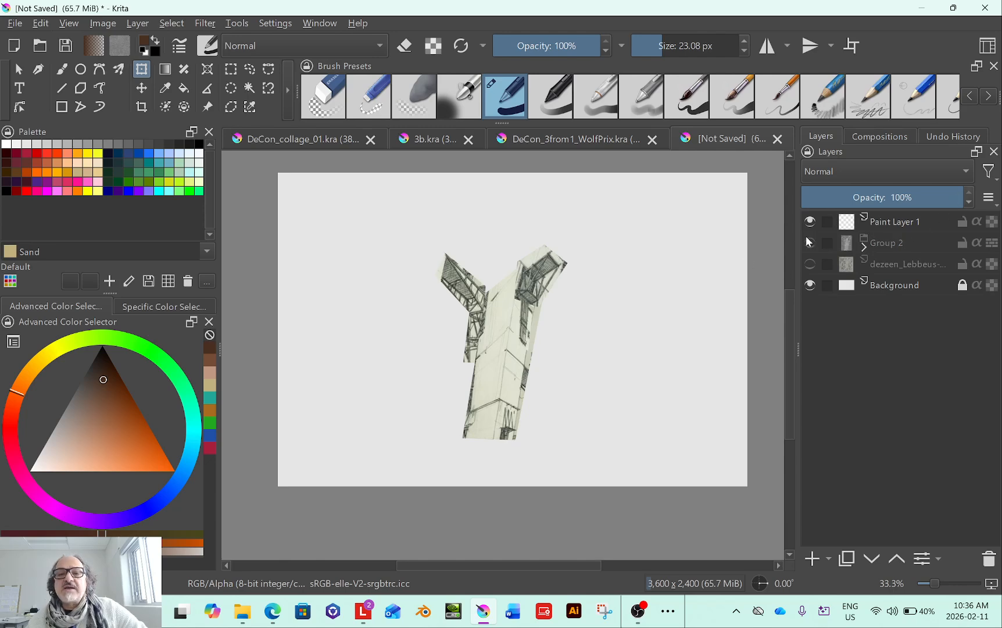
pyautogui.click(887, 241)
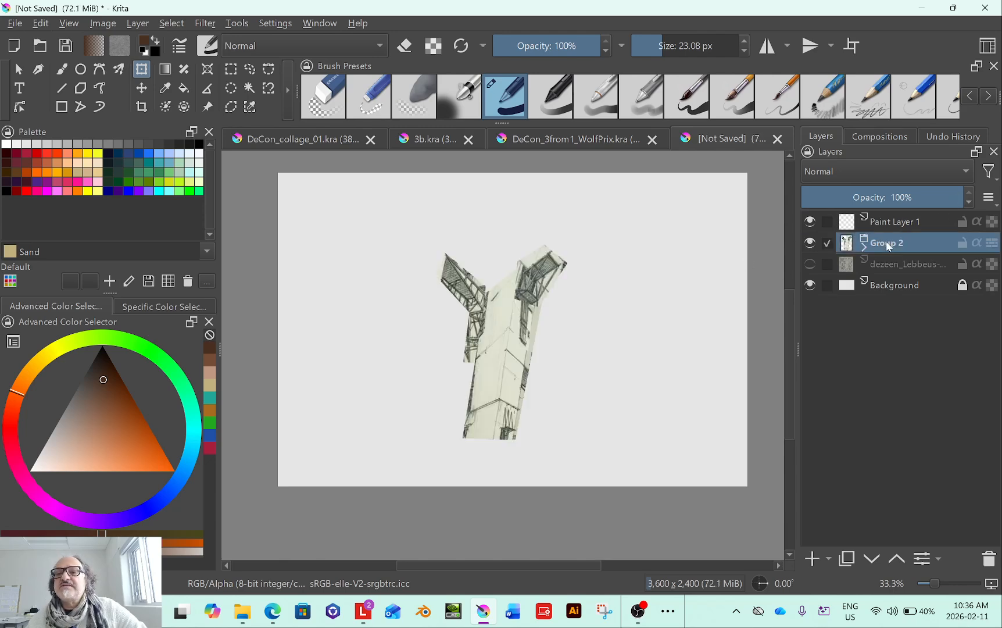
# - In 3b.kra, add a new paint layer and outline the tower's base with a polygonal selection
pyautogui.click(418, 138)
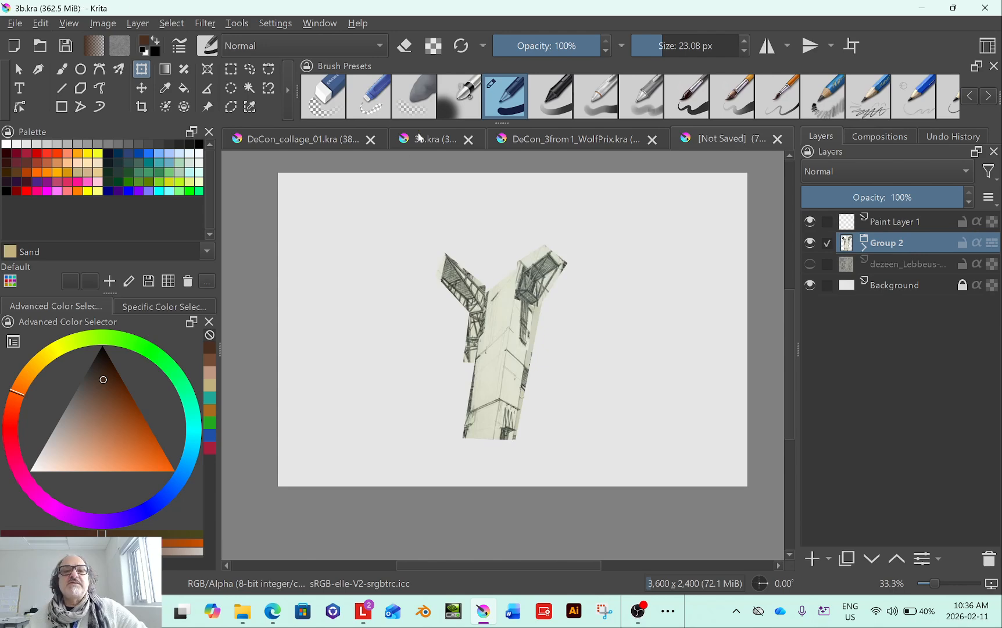
pyautogui.moveTo(392, 407)
pyautogui.mouseDown()
pyautogui.moveTo(389, 380)
pyautogui.moveTo(384, 393)
pyautogui.mouseUp()
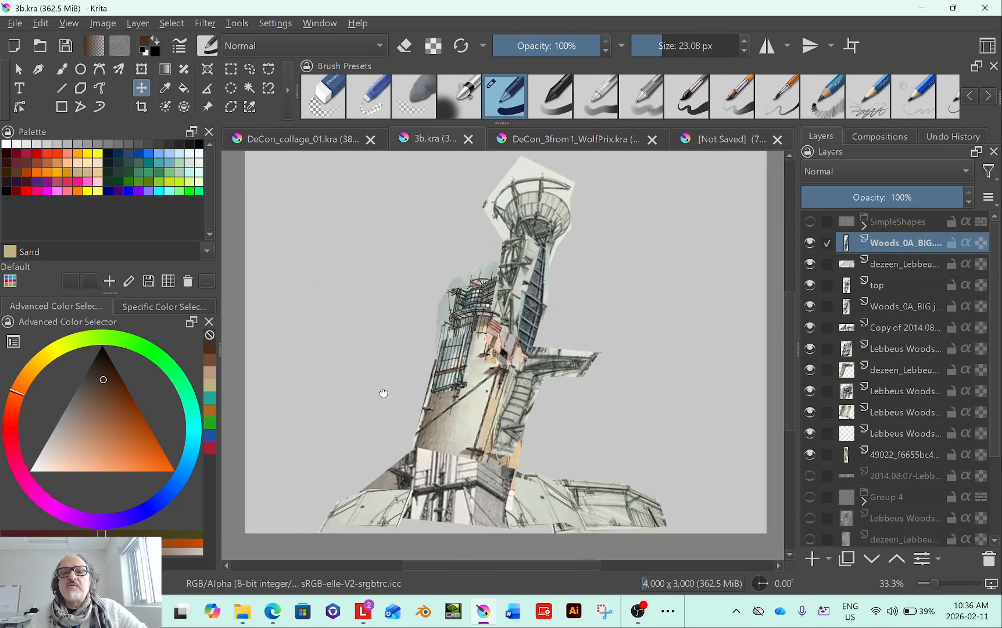
pyautogui.click(812, 558)
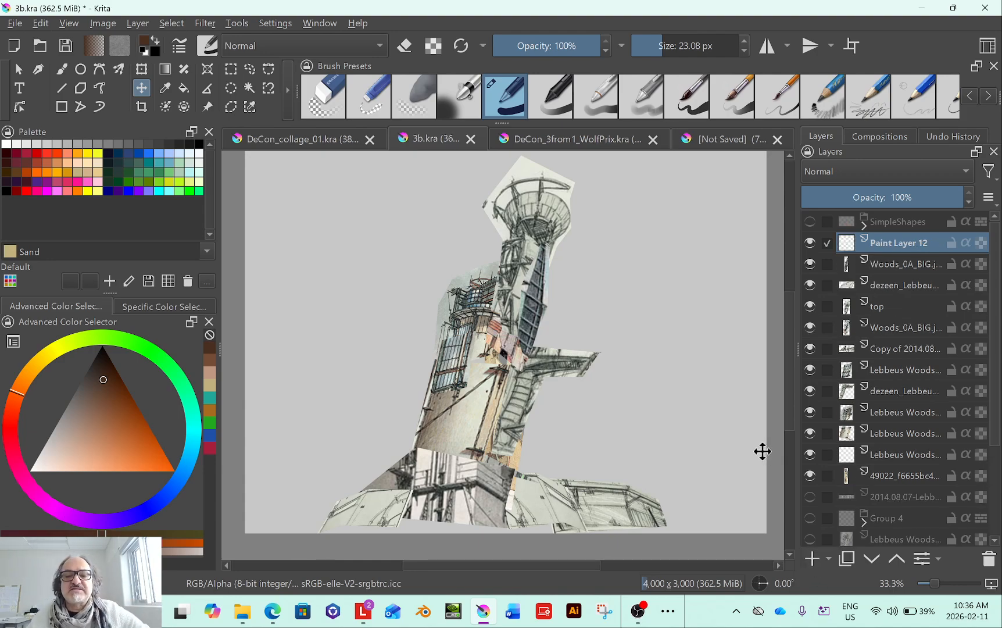
pyautogui.moveTo(395, 529); pyautogui.dragTo(390, 502)
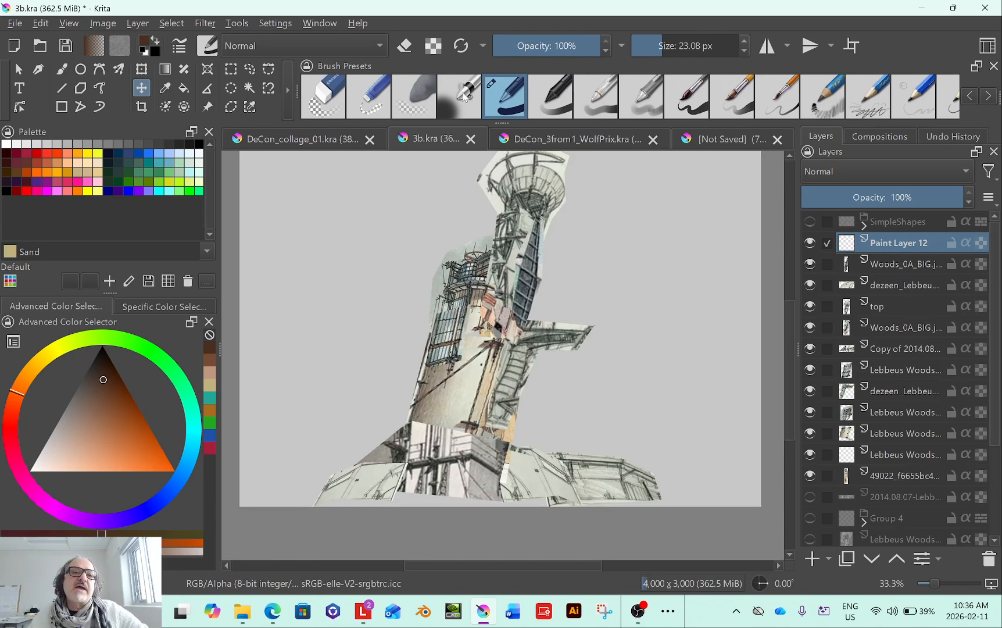
pyautogui.click(230, 108)
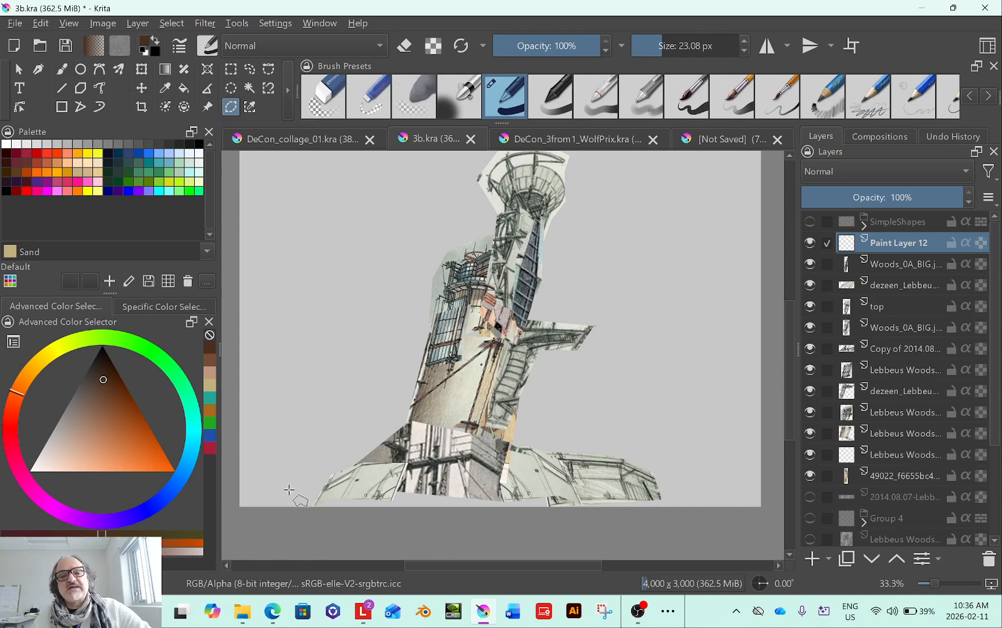
pyautogui.moveTo(333, 498)
pyautogui.mouseDown()
pyautogui.moveTo(583, 507)
pyautogui.moveTo(559, 479)
pyautogui.moveTo(552, 435)
pyautogui.moveTo(551, 445)
pyautogui.moveTo(393, 419)
pyautogui.moveTo(401, 417)
pyautogui.moveTo(410, 416)
pyautogui.moveTo(319, 471)
pyautogui.mouseUp()
pyautogui.moveTo(311, 510); pyautogui.dragTo(317, 515)
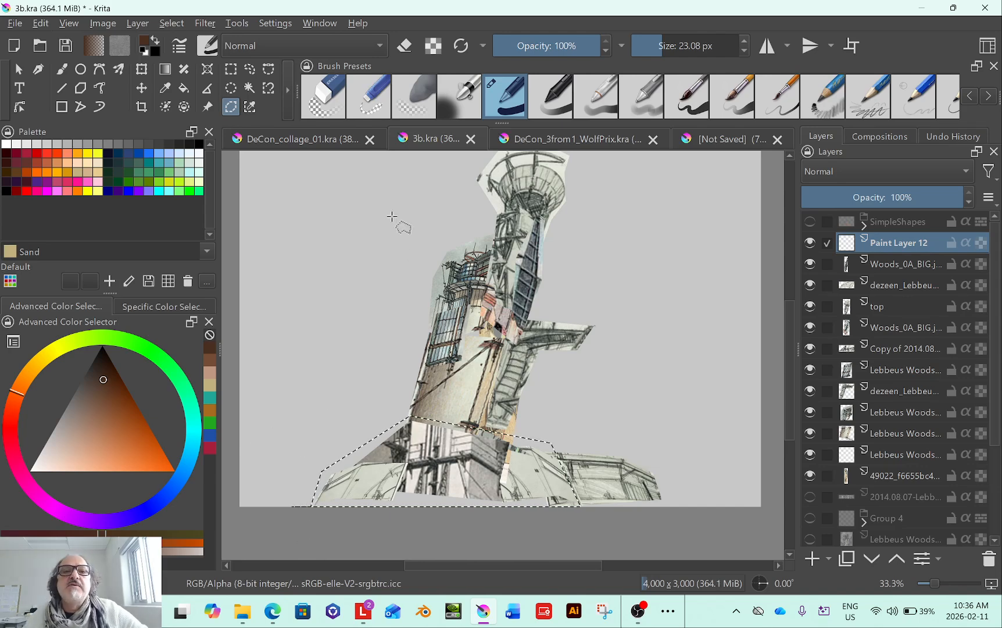
# - Fill the base selection with orange-brown, undo the opaque fill, refill it at 50% opacity and clear the selection
pyautogui.click(184, 88)
pyautogui.click(119, 425)
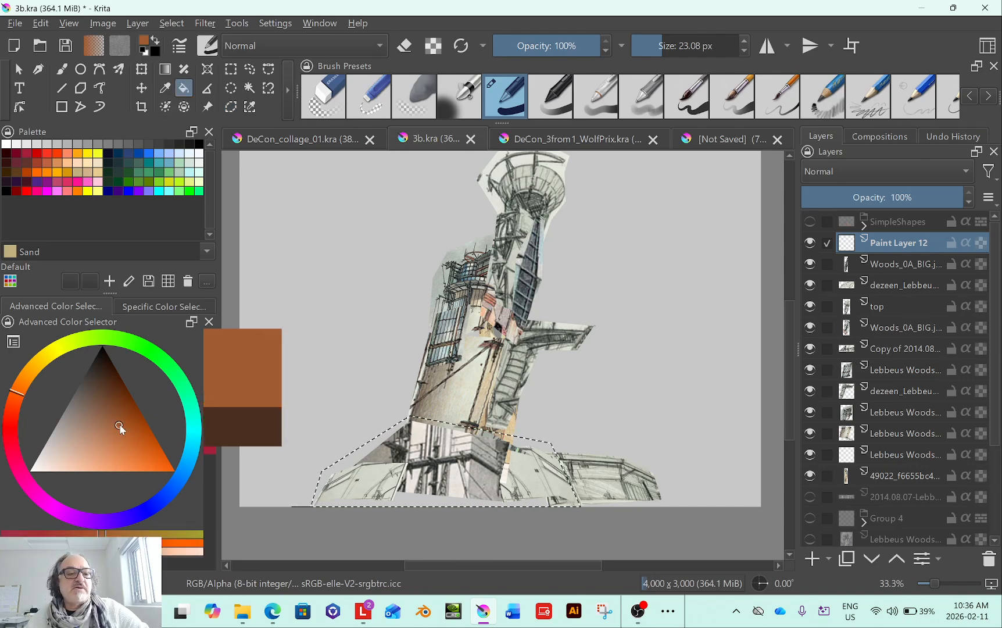
pyautogui.click(436, 470)
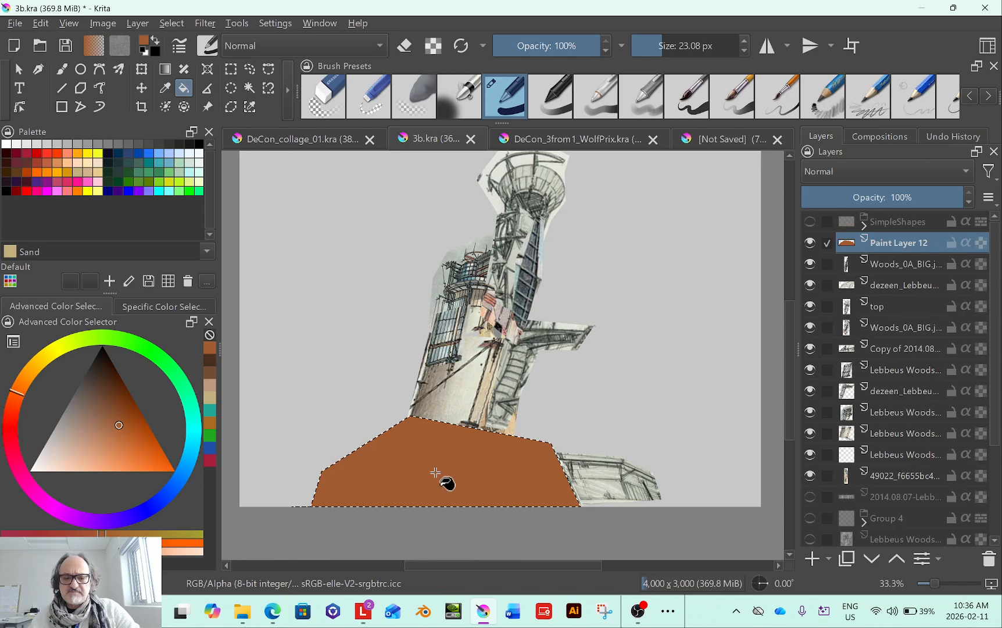
pyautogui.hotkey('ctrl', 'z')
pyautogui.moveTo(574, 47); pyautogui.dragTo(548, 45)
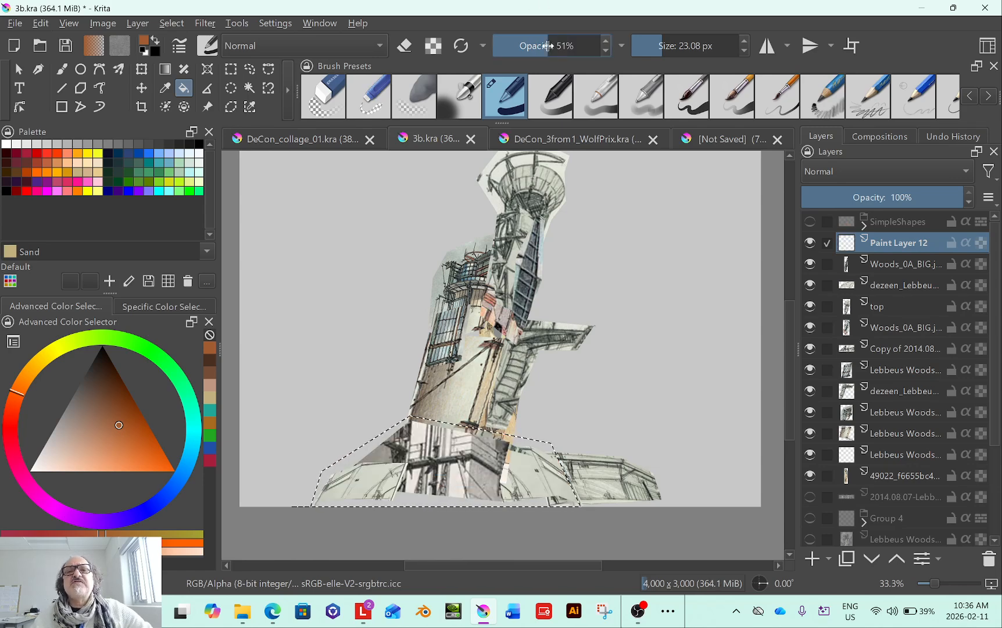
pyautogui.click(422, 478)
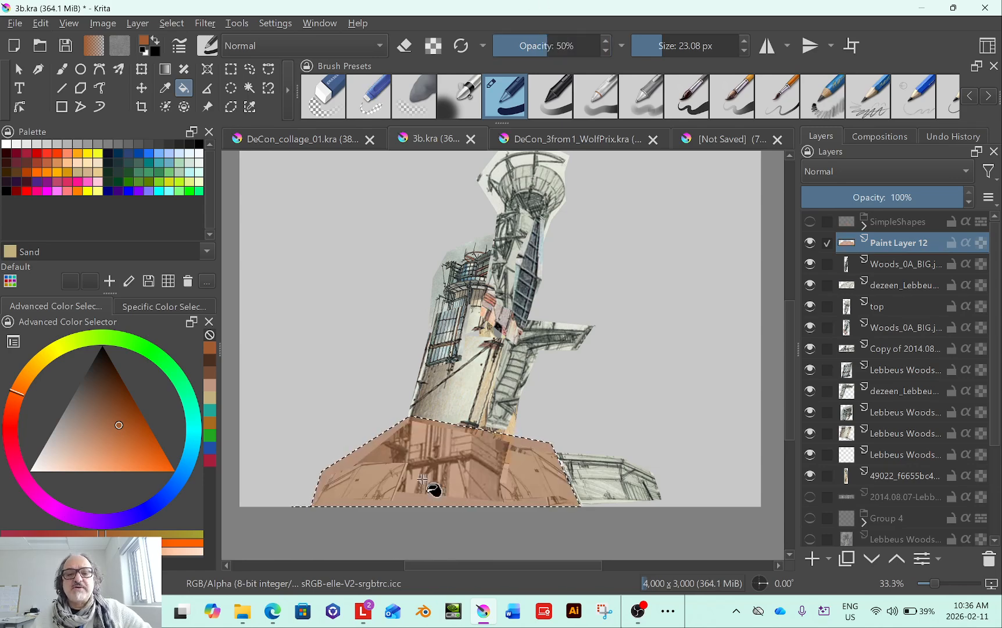
pyautogui.hotkey('ctrl', 'shift', 'a')
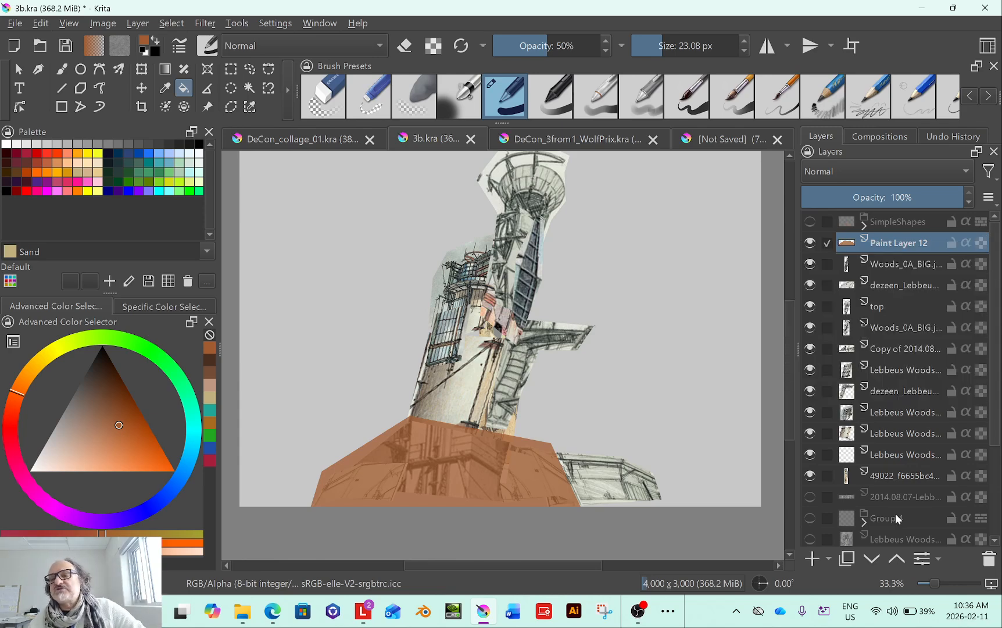
# - Add a new paint layer and outline the low structure beside the tower's base with a polygonal selection
pyautogui.click(812, 557)
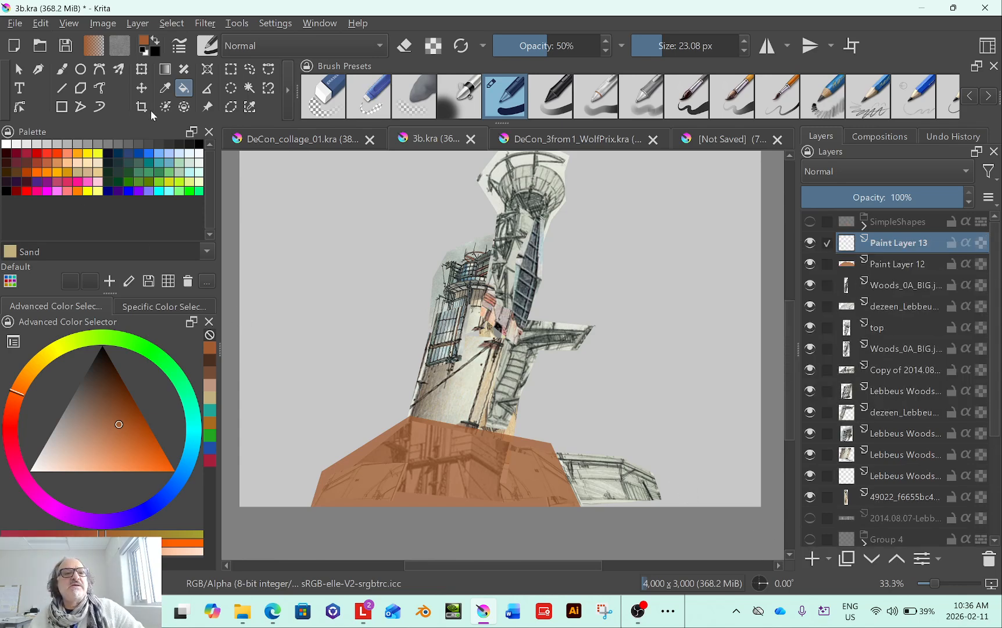
pyautogui.click(231, 107)
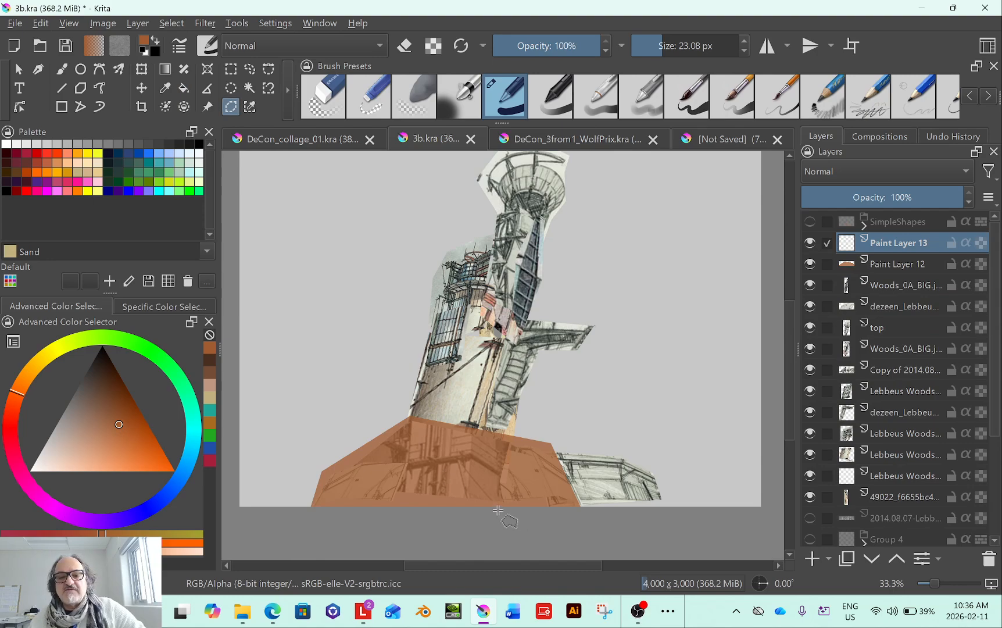
pyautogui.moveTo(706, 523)
pyautogui.mouseDown()
pyautogui.moveTo(679, 471)
pyautogui.moveTo(639, 454)
pyautogui.moveTo(521, 465)
pyautogui.mouseUp()
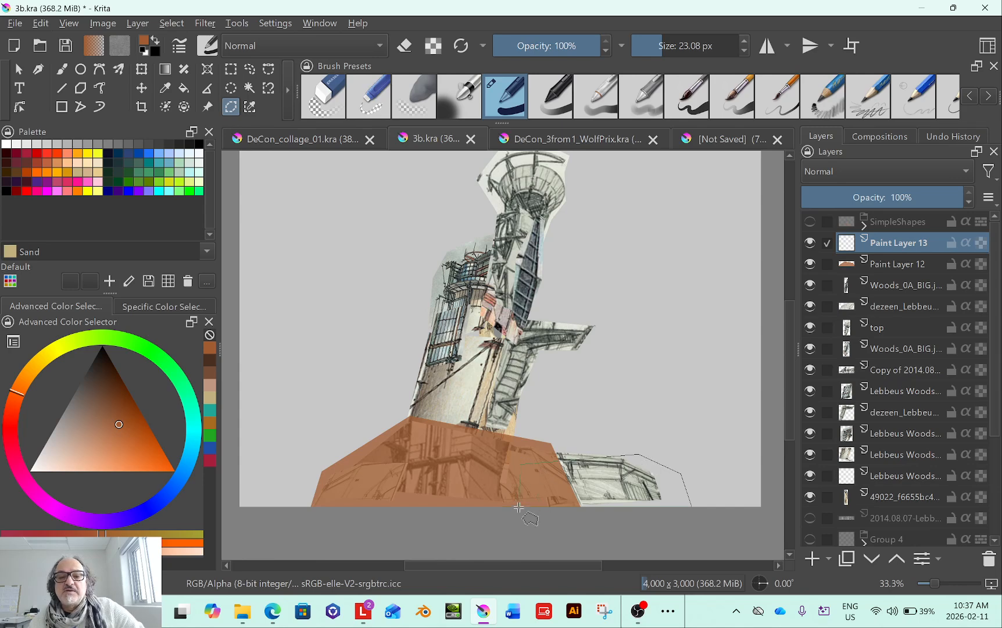
pyautogui.moveTo(518, 507); pyautogui.dragTo(525, 514)
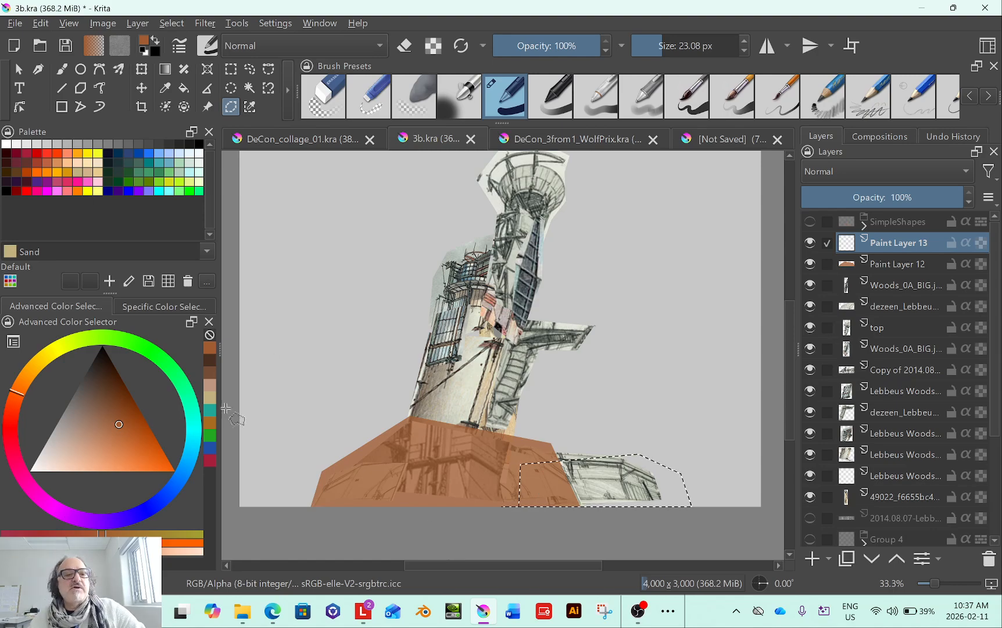
# - Fill the low structure's selection twice with crimson at 50% opacity and clear the selection
pyautogui.click(173, 371)
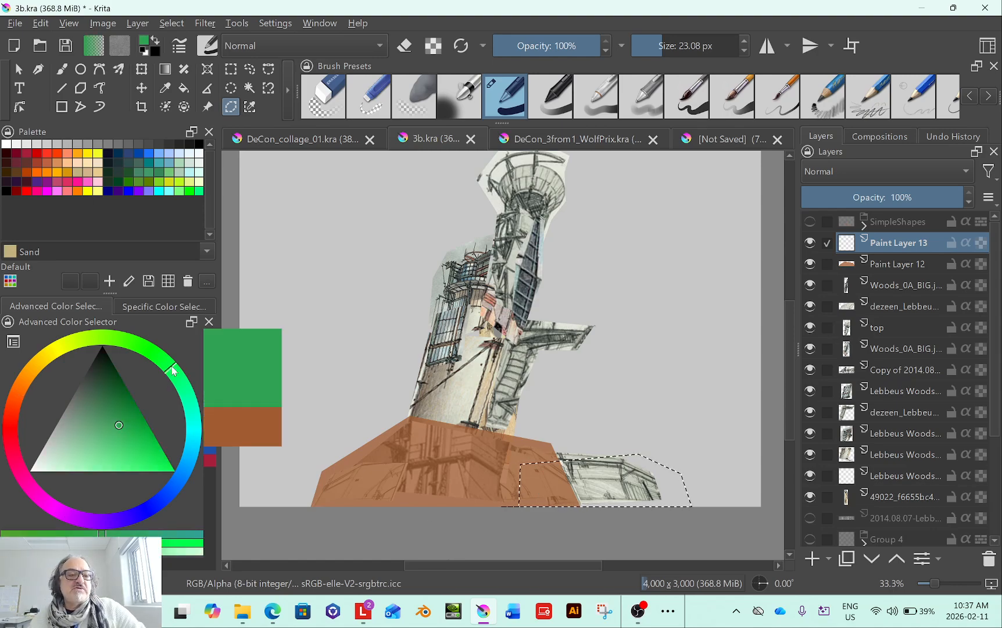
pyautogui.click(35, 368)
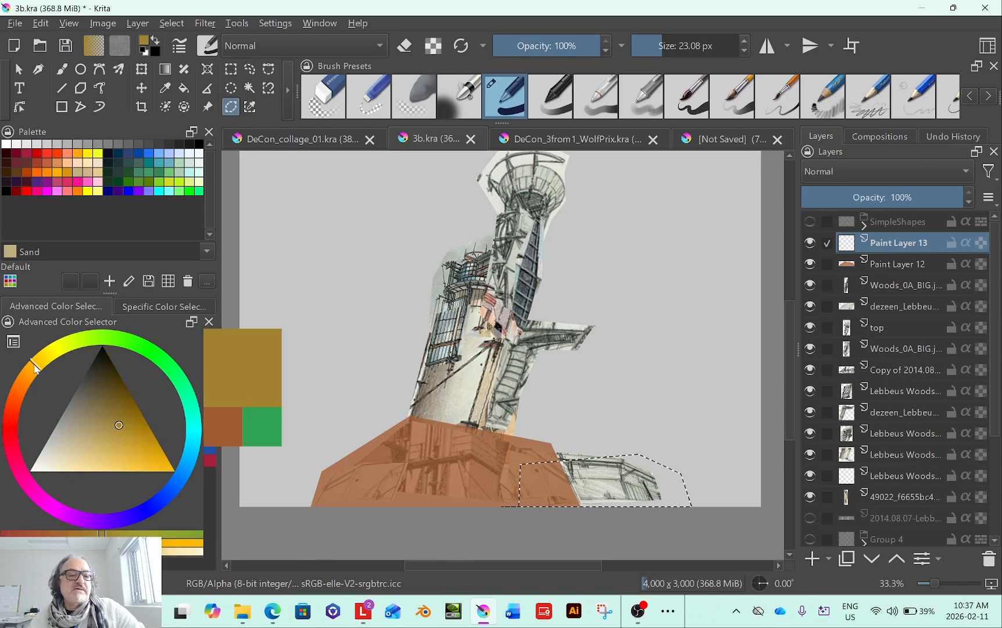
pyautogui.click(18, 397)
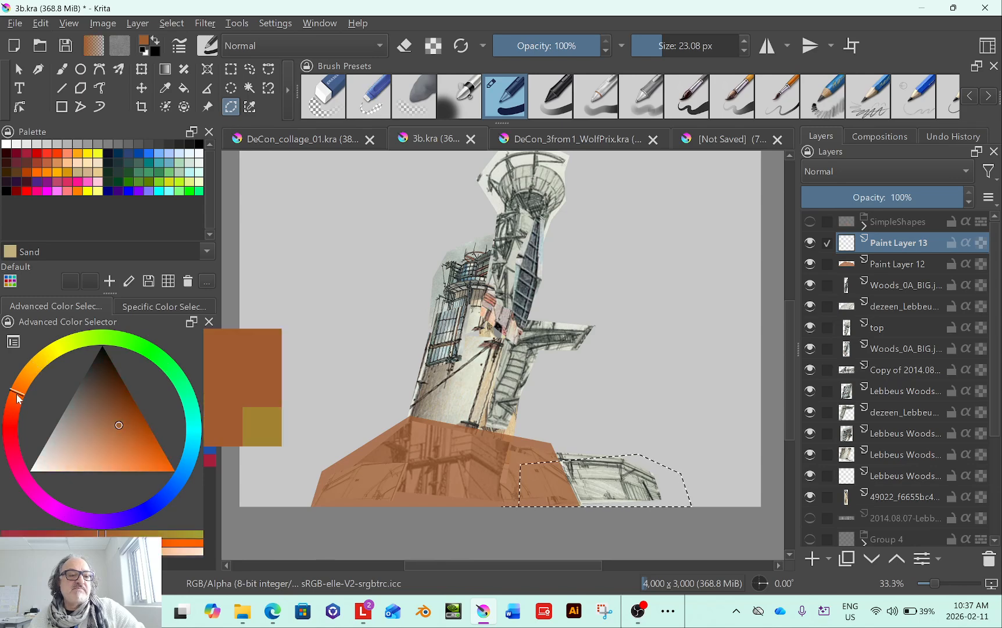
pyautogui.click(12, 445)
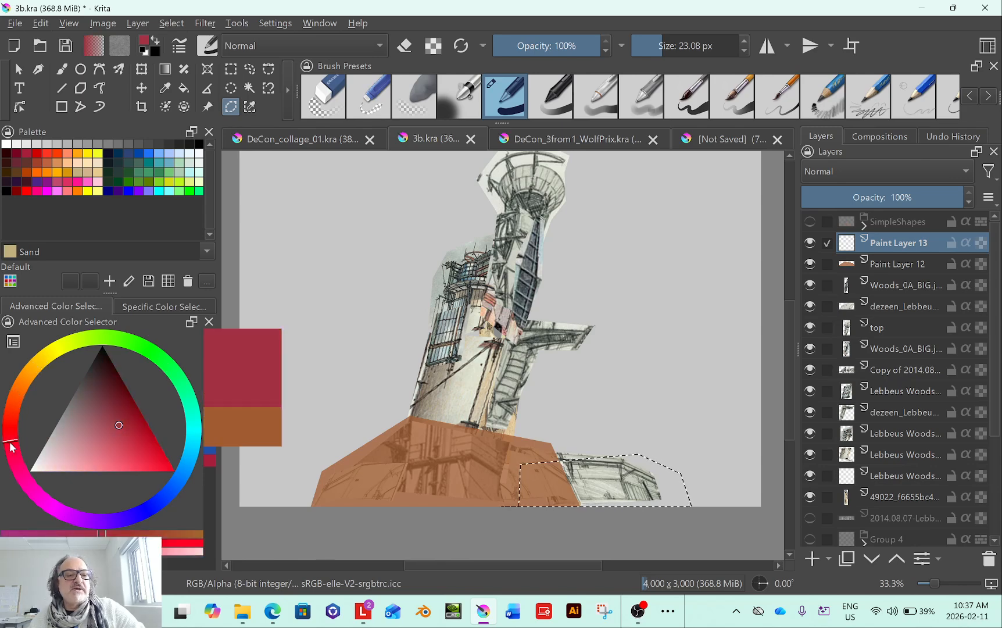
pyautogui.click(184, 88)
pyautogui.click(590, 476)
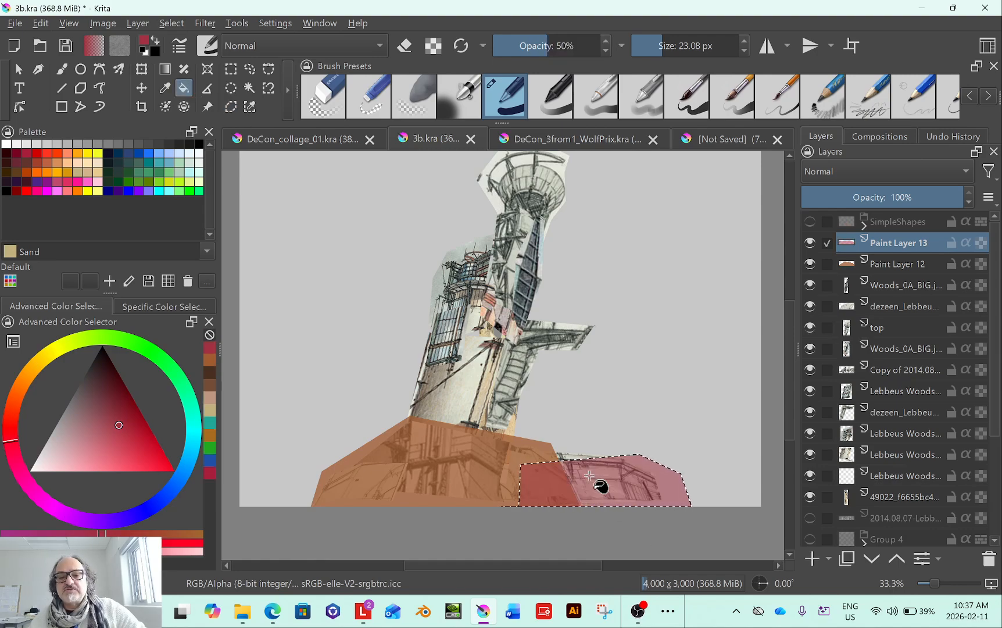
pyautogui.click(588, 475)
pyautogui.hotkey('ctrl', 'shift', 'a')
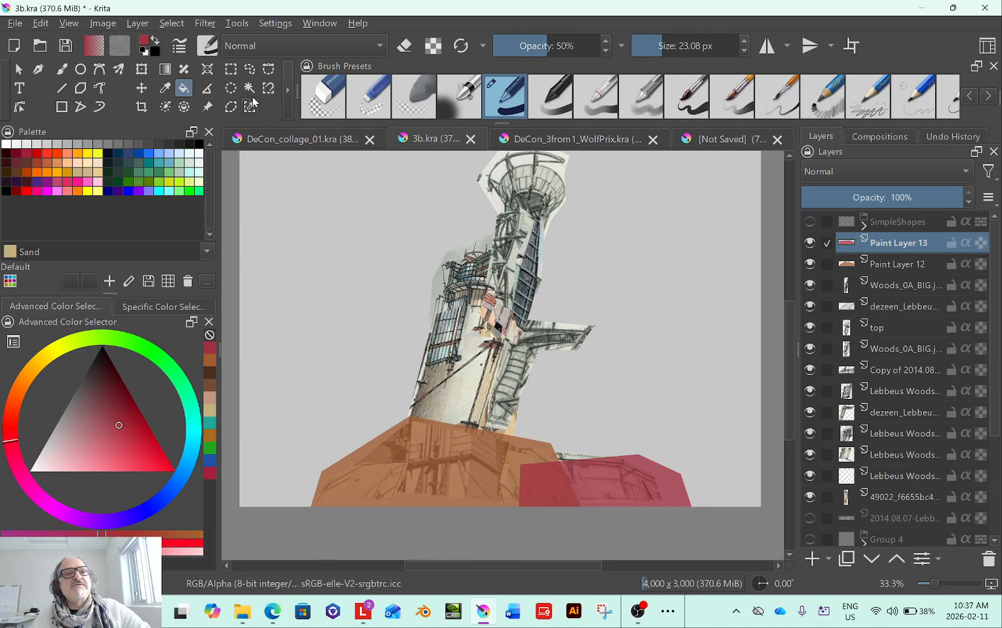
# - Outline the tower's main leaning shaft, down through the base, with a polygonal selection
pyautogui.click(231, 106)
pyautogui.moveTo(399, 424)
pyautogui.mouseDown()
pyautogui.moveTo(429, 311)
pyautogui.moveTo(446, 287)
pyautogui.moveTo(512, 291)
pyautogui.moveTo(491, 270)
pyautogui.moveTo(532, 317)
pyautogui.moveTo(483, 510)
pyautogui.mouseUp()
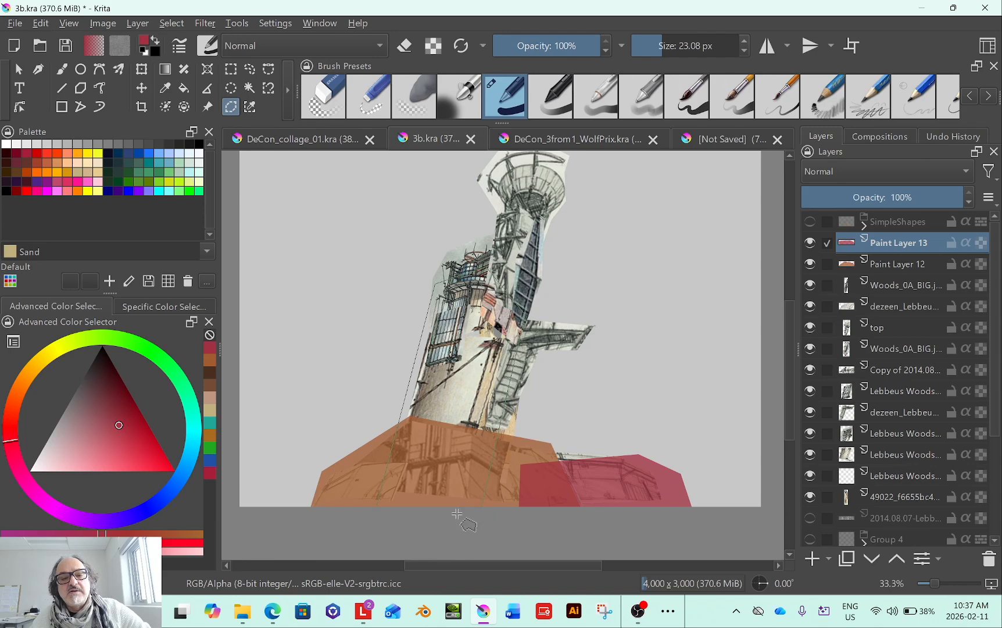
pyautogui.moveTo(378, 508); pyautogui.dragTo(378, 507)
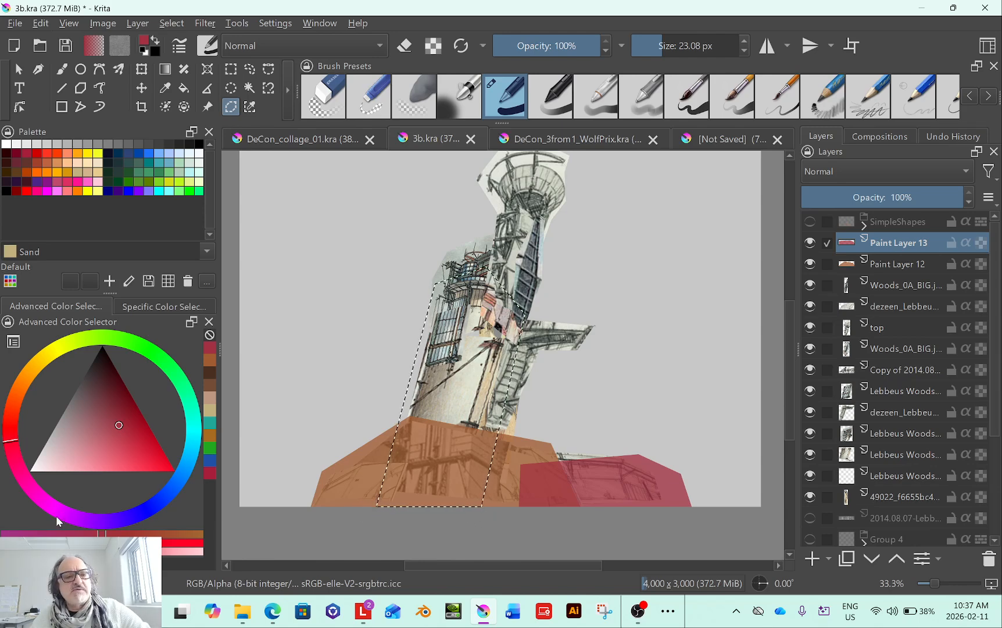
# - Fill the shaft selection with blue-violet at 50% opacity and clear the selection
pyautogui.click(128, 519)
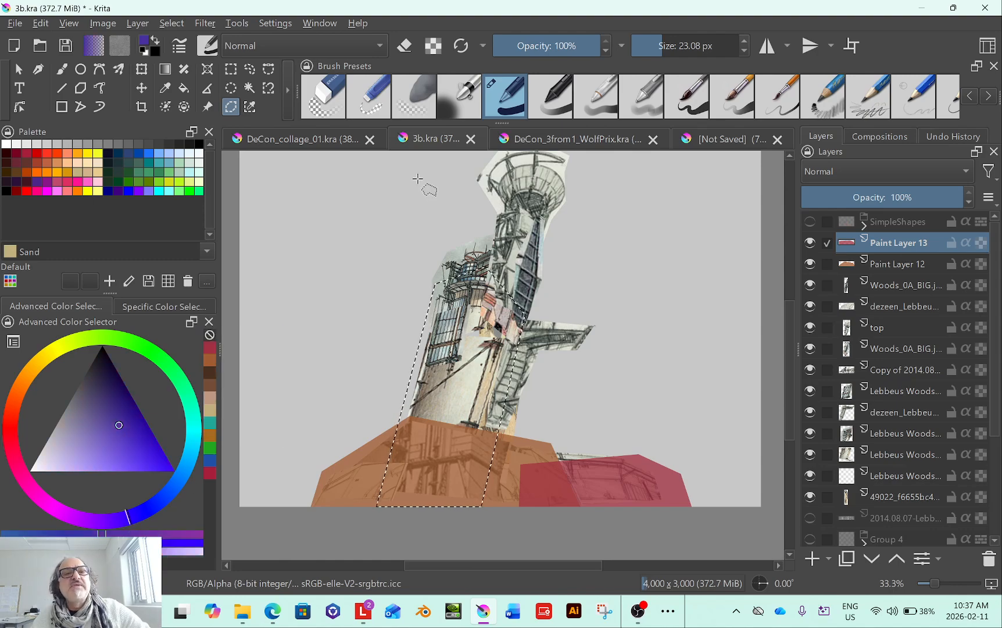
pyautogui.click(184, 88)
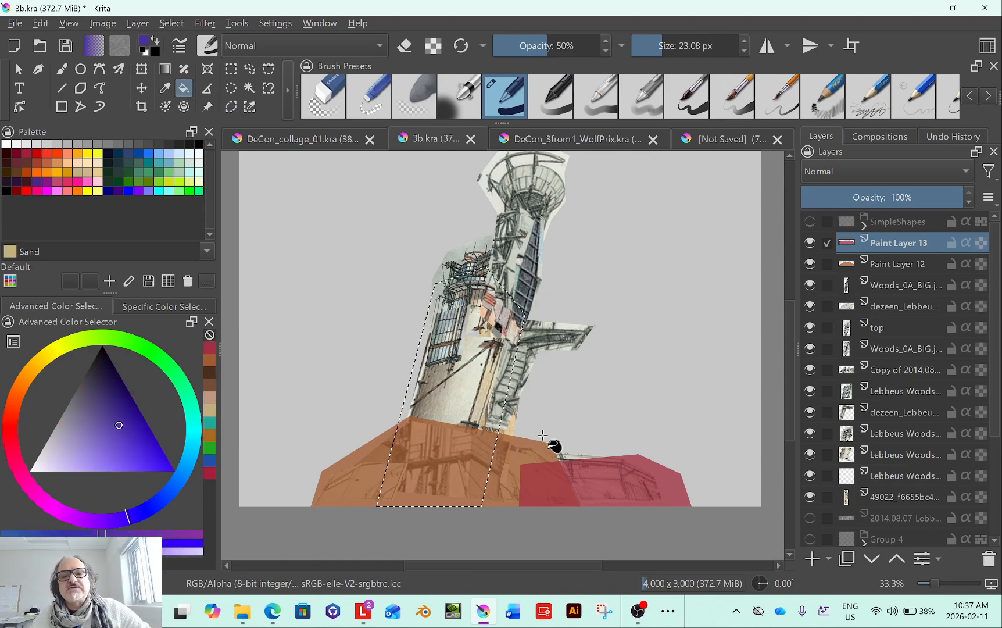
pyautogui.click(462, 404)
pyautogui.hotkey('ctrl', 'shift', 'a')
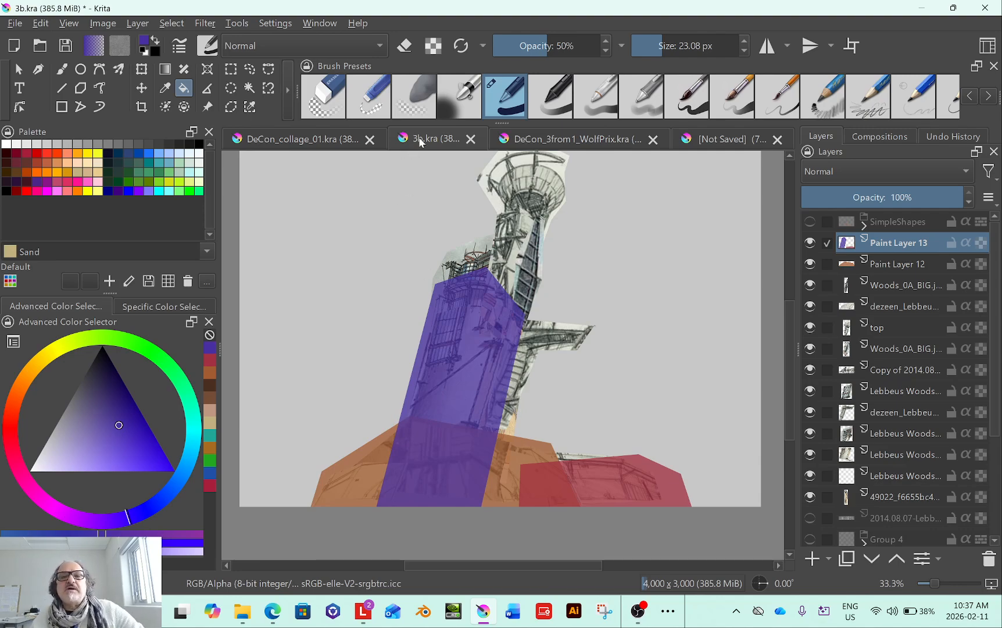
# - Switch to DeCon_collage_01.kra and compare the line sketch on Paint Layer 12 with the collage by toggling its visibility
pyautogui.click(302, 139)
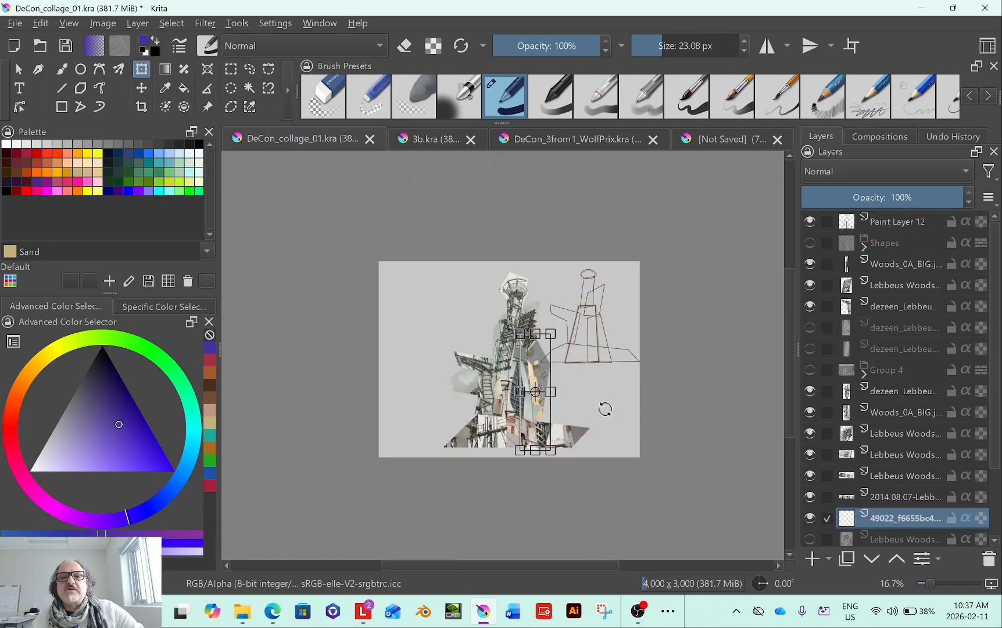
pyautogui.press('Return')
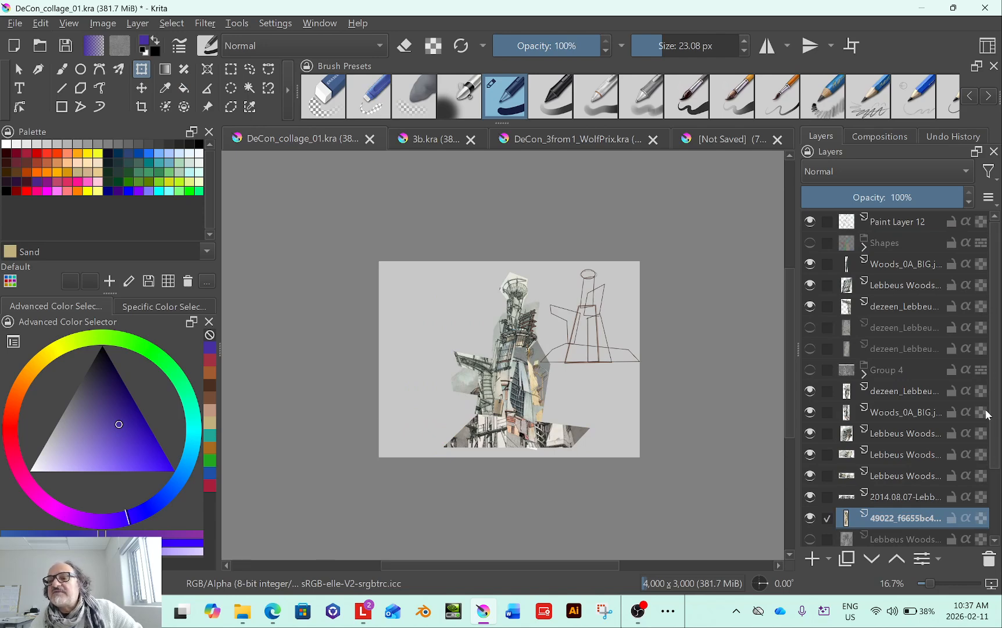
pyautogui.click(892, 221)
pyautogui.click(808, 221)
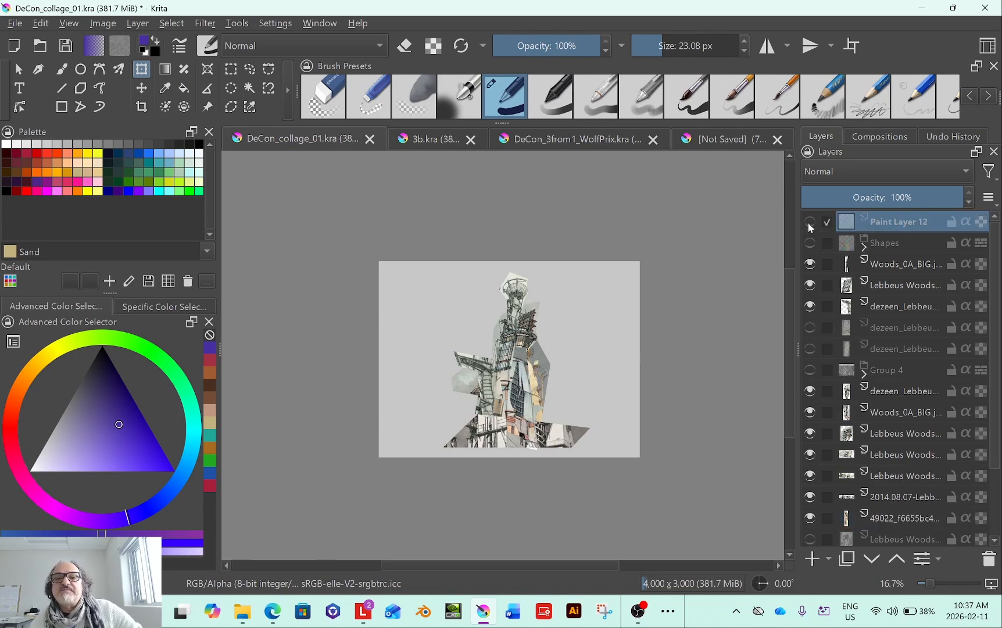
pyautogui.click(809, 222)
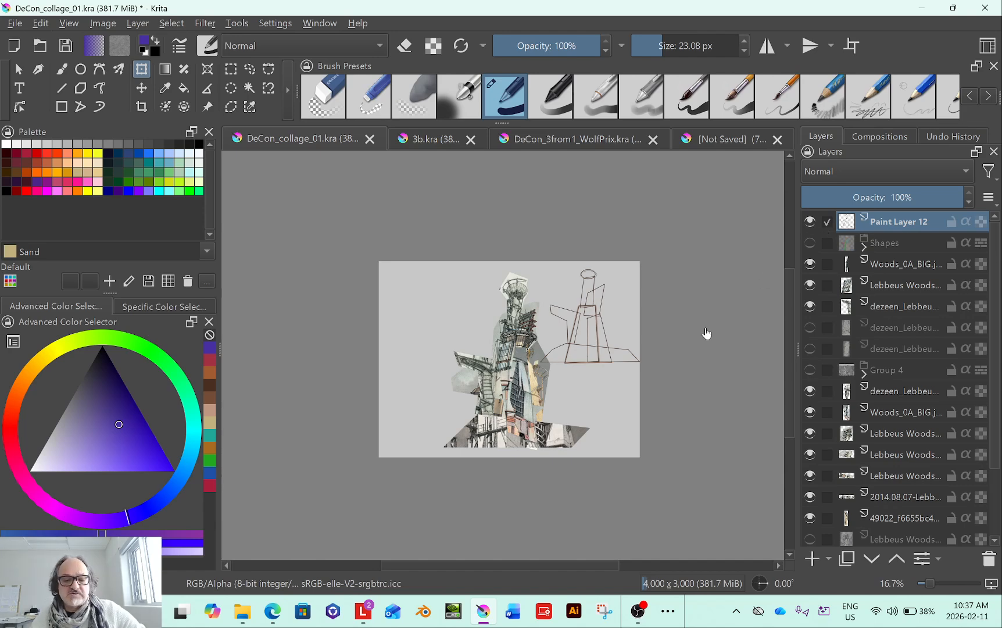
pyautogui.press('+')
pyautogui.press('+')
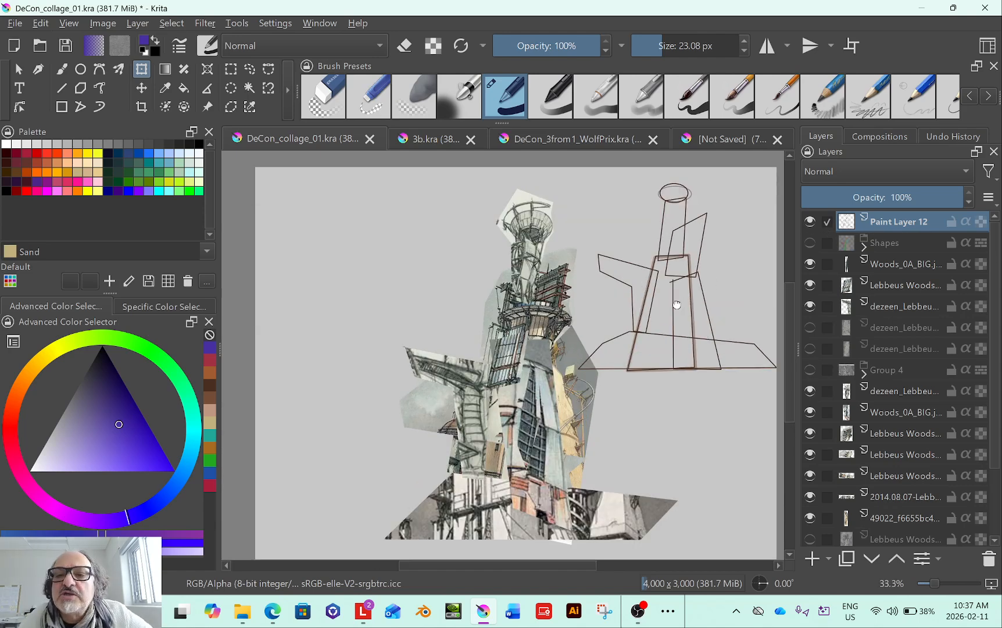
pyautogui.moveTo(676, 305); pyautogui.dragTo(648, 264)
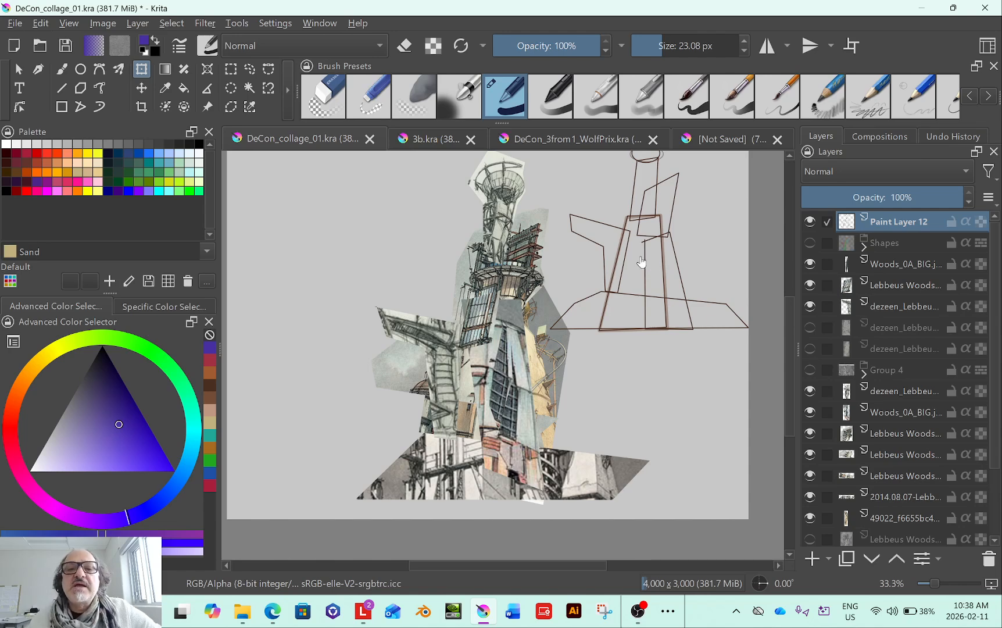
# - Hide the line sketch on Paint Layer 12 and add a new paint layer above it
pyautogui.click(809, 221)
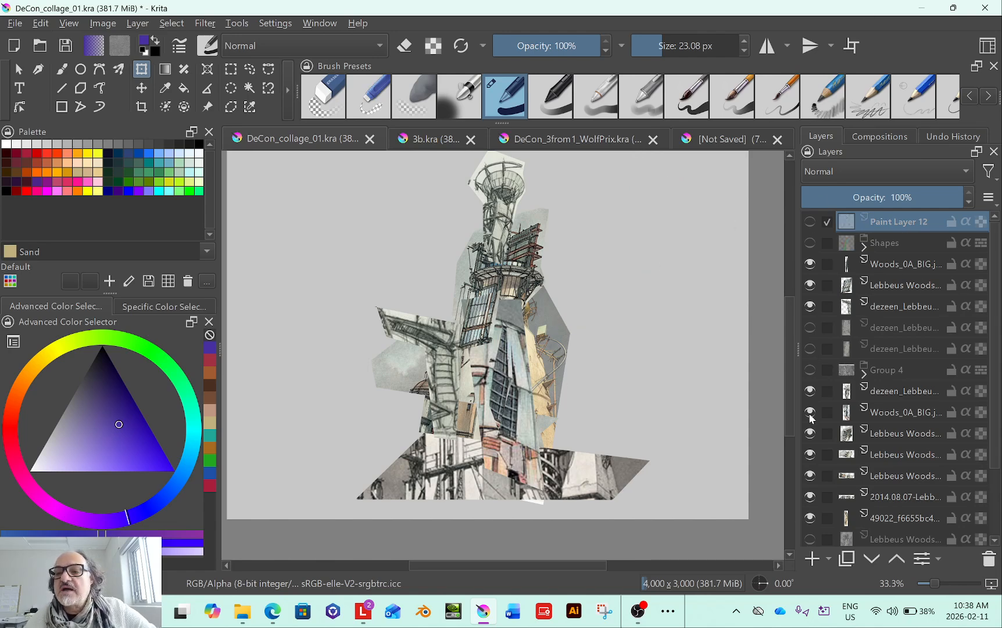
pyautogui.click(812, 559)
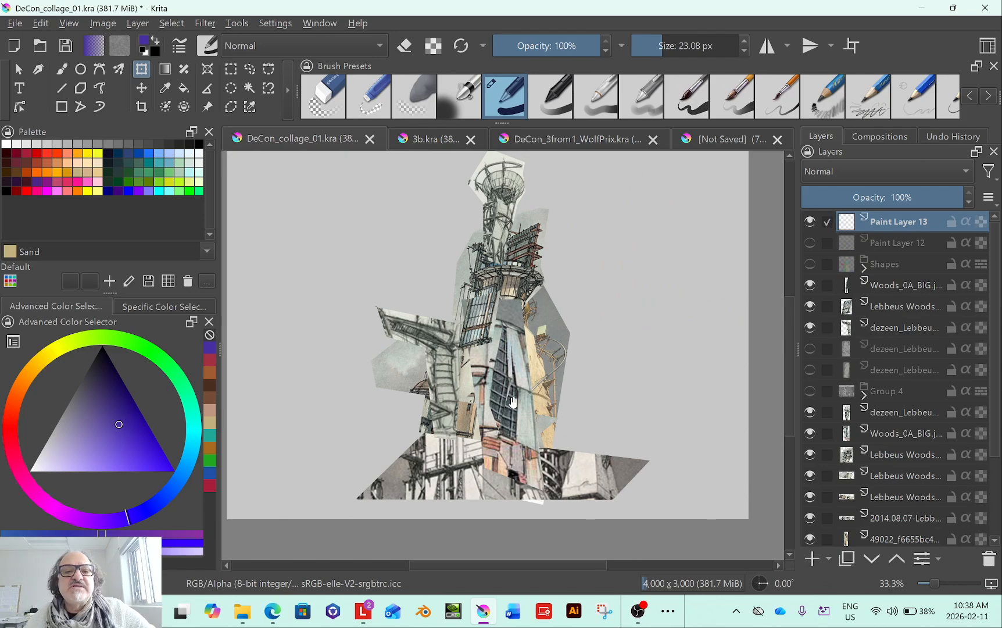
pyautogui.moveTo(433, 346); pyautogui.dragTo(432, 349)
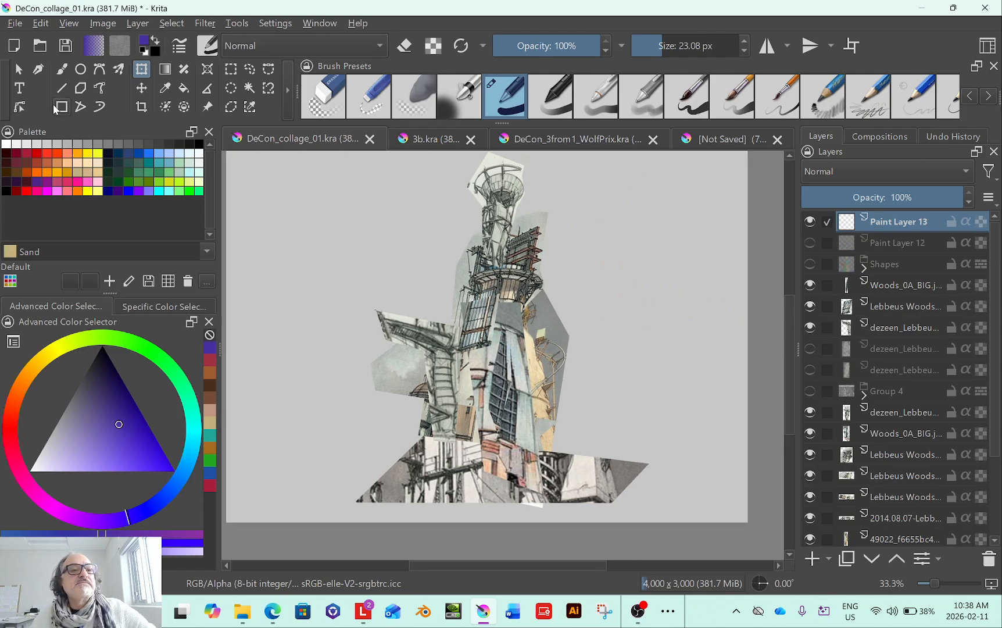
# - Try outlining the tower's central shaft with a polyline at a 4.74 px brush size, and undo it
pyautogui.click(58, 108)
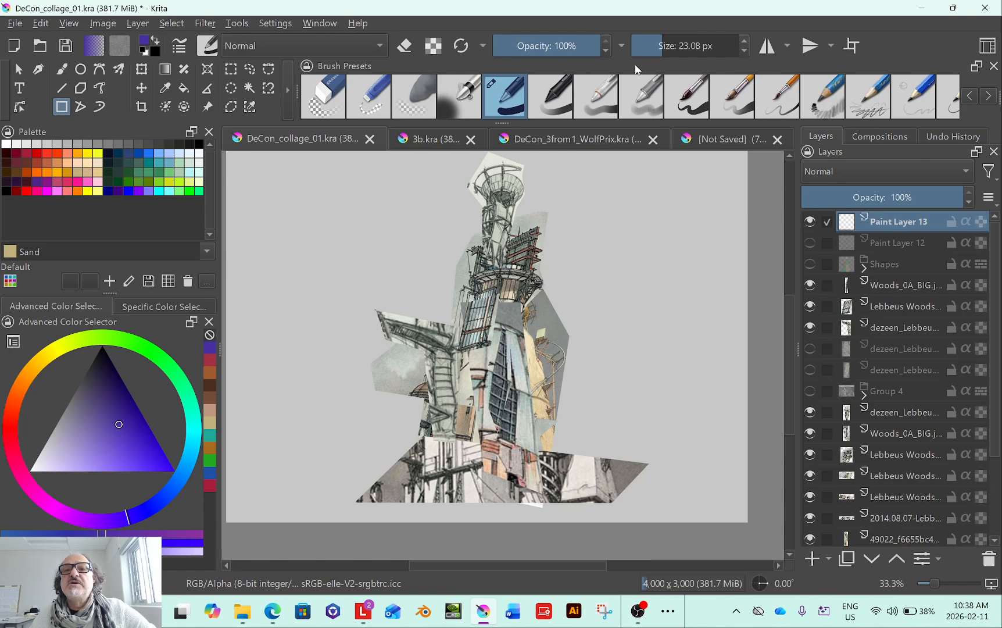
pyautogui.moveTo(657, 52); pyautogui.dragTo(649, 50)
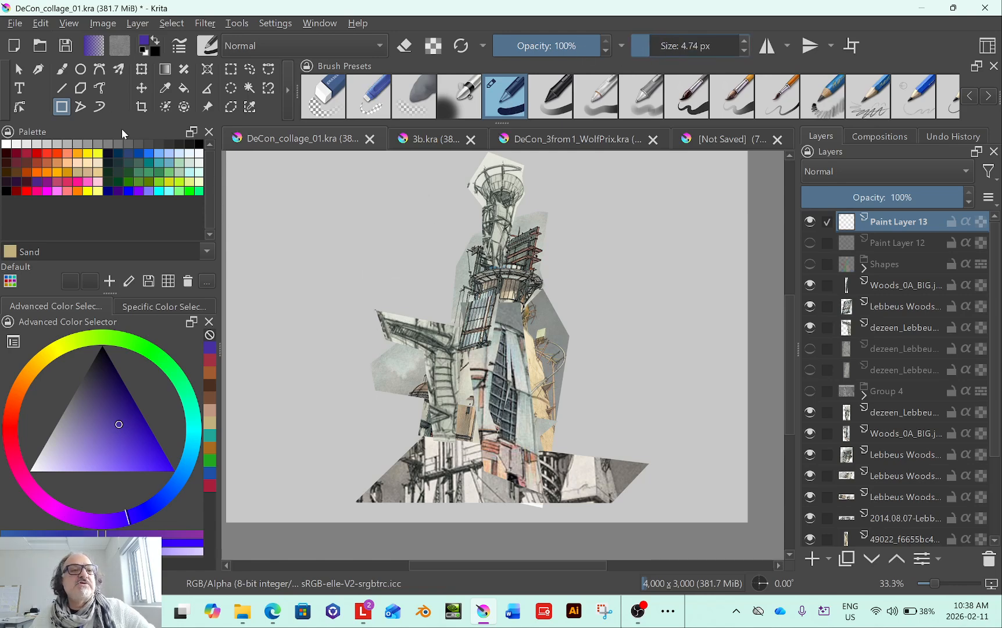
pyautogui.click(81, 112)
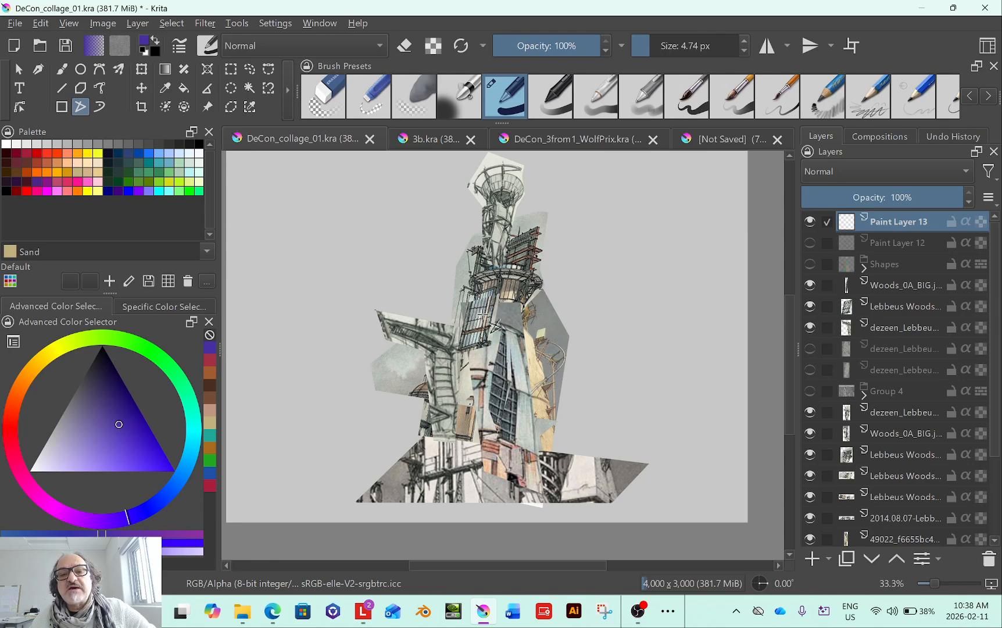
pyautogui.click(526, 330)
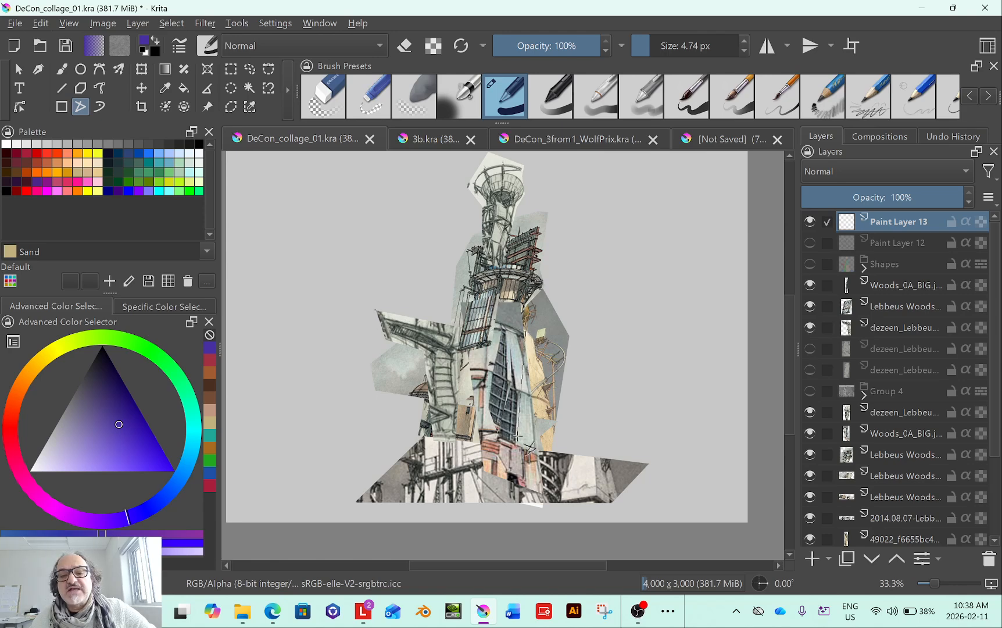
pyautogui.click(549, 500)
pyautogui.click(461, 501)
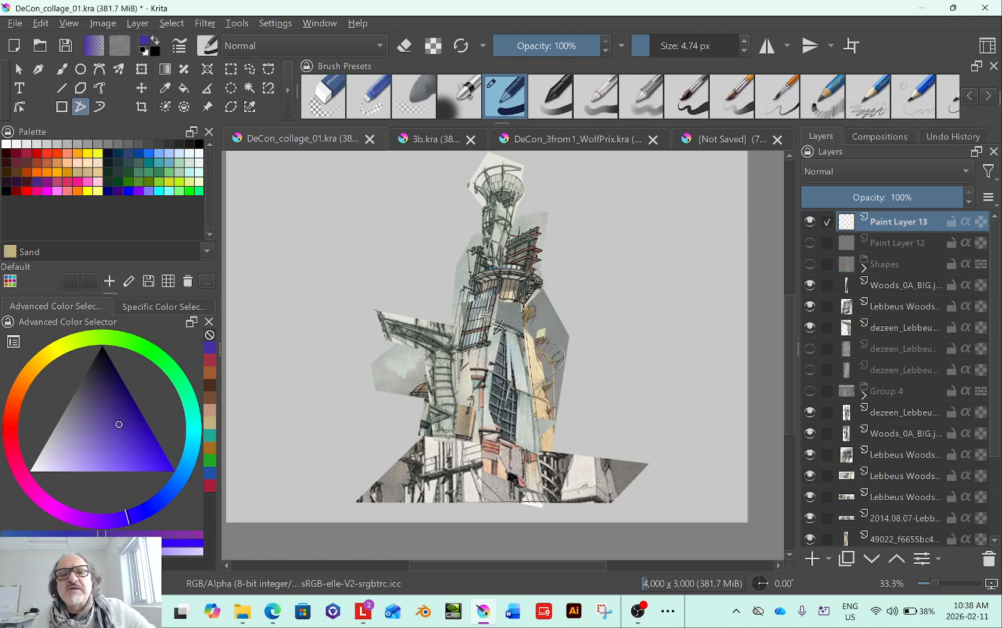
pyautogui.doubleClick(485, 317)
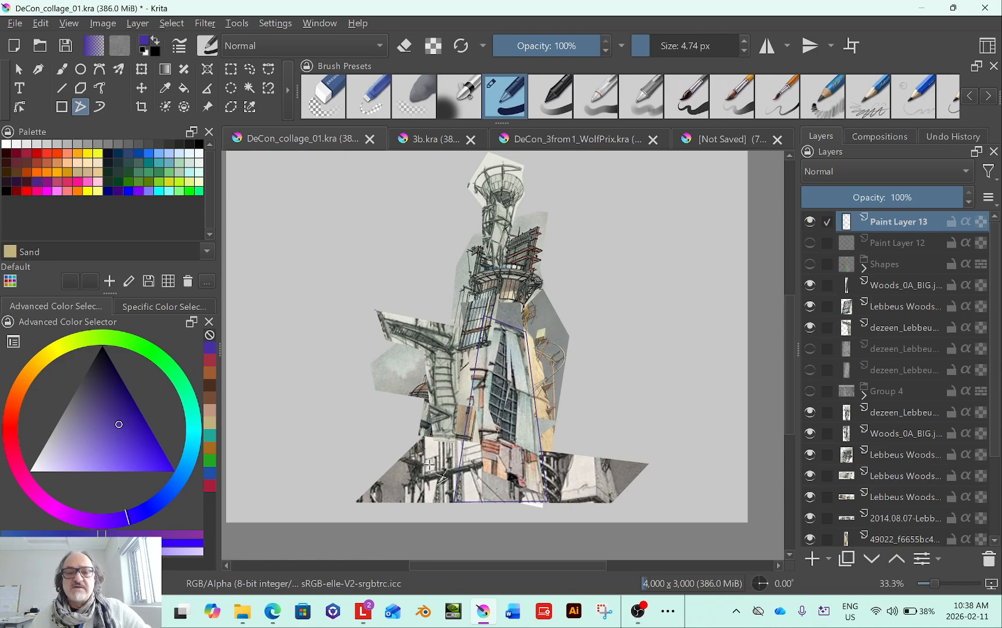
pyautogui.hotkey('ctrl', 'z')
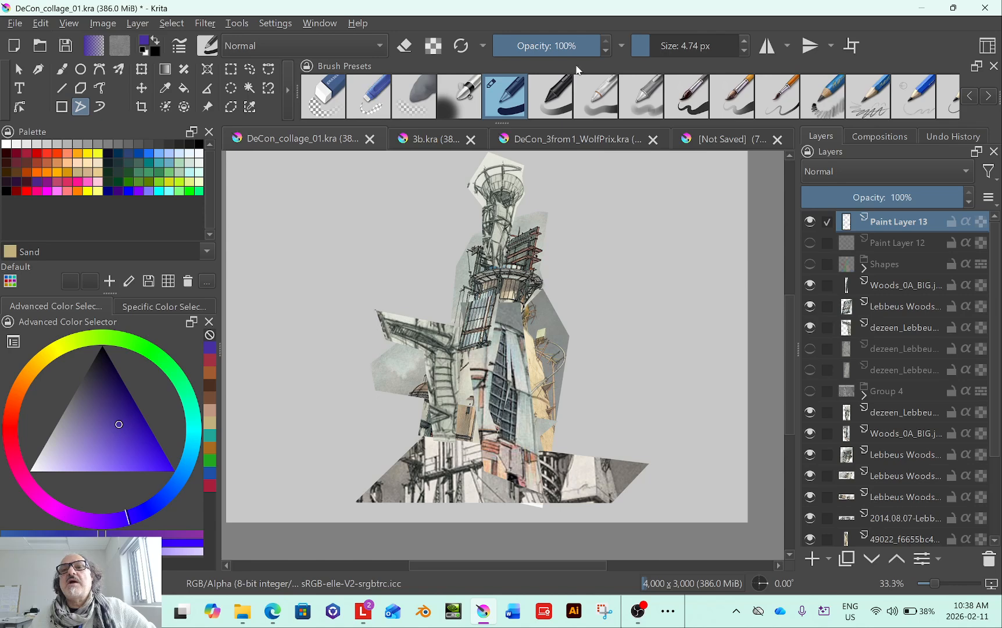
# - Set the brush size to 19.71 px and draw a closed five-sided blue-violet polyline around the tower's central shaft
pyautogui.moveTo(654, 49); pyautogui.dragTo(669, 49)
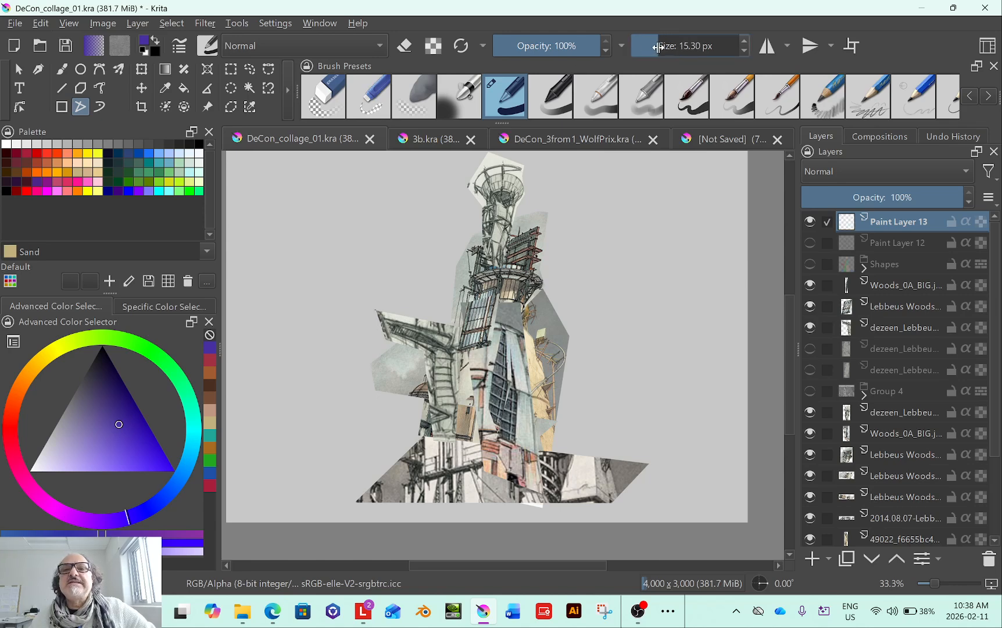
pyautogui.click(445, 506)
pyautogui.click(551, 505)
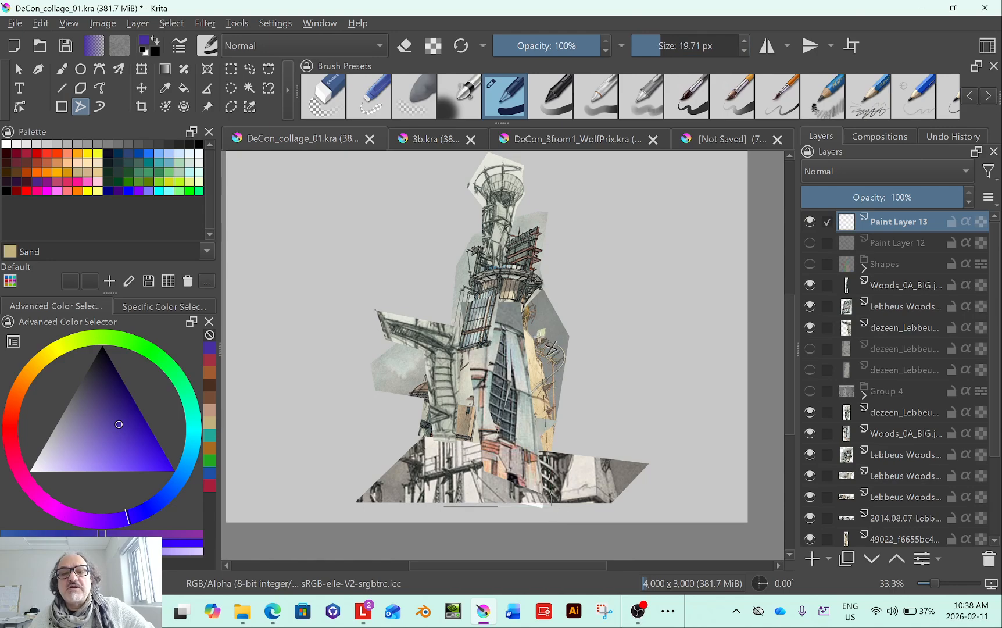
pyautogui.click(539, 336)
pyautogui.click(508, 298)
pyautogui.click(472, 322)
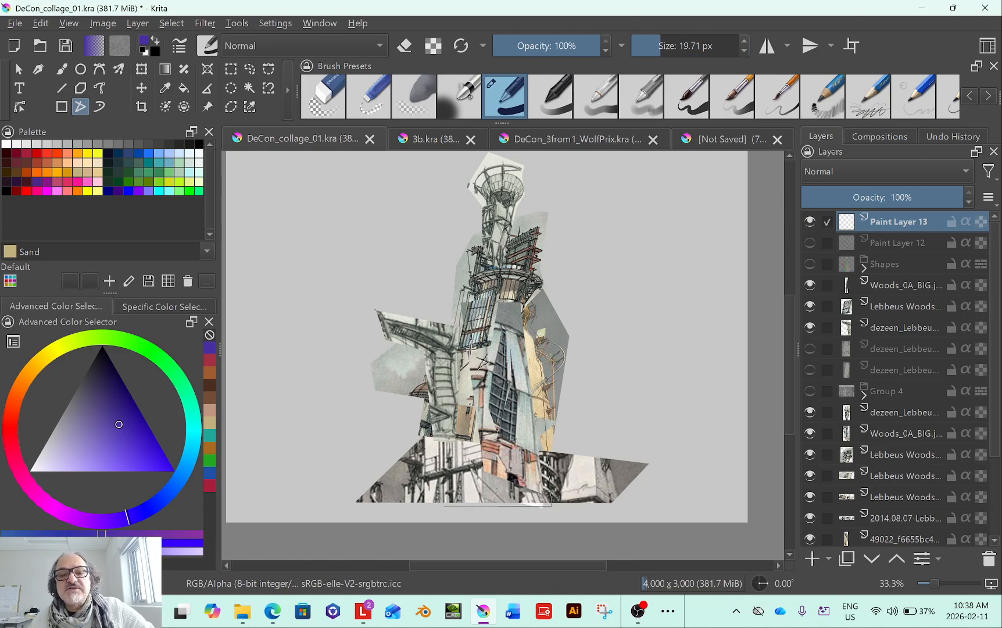
pyautogui.doubleClick(444, 505)
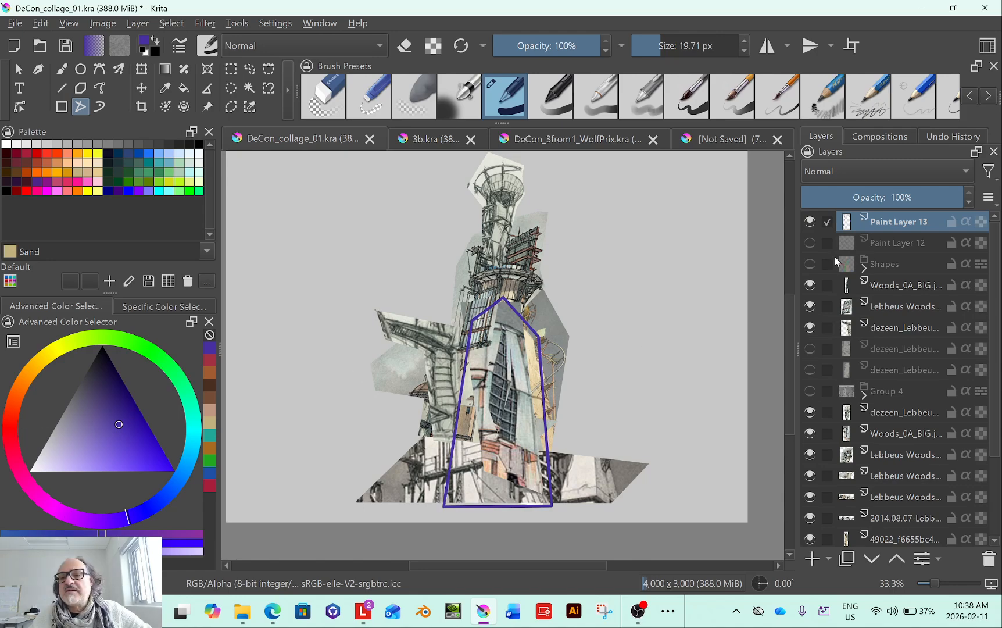
# - Draw closed polyline outlines around the tower's projecting left arm and around the slanted upper block above the central shaft
pyautogui.click(367, 304)
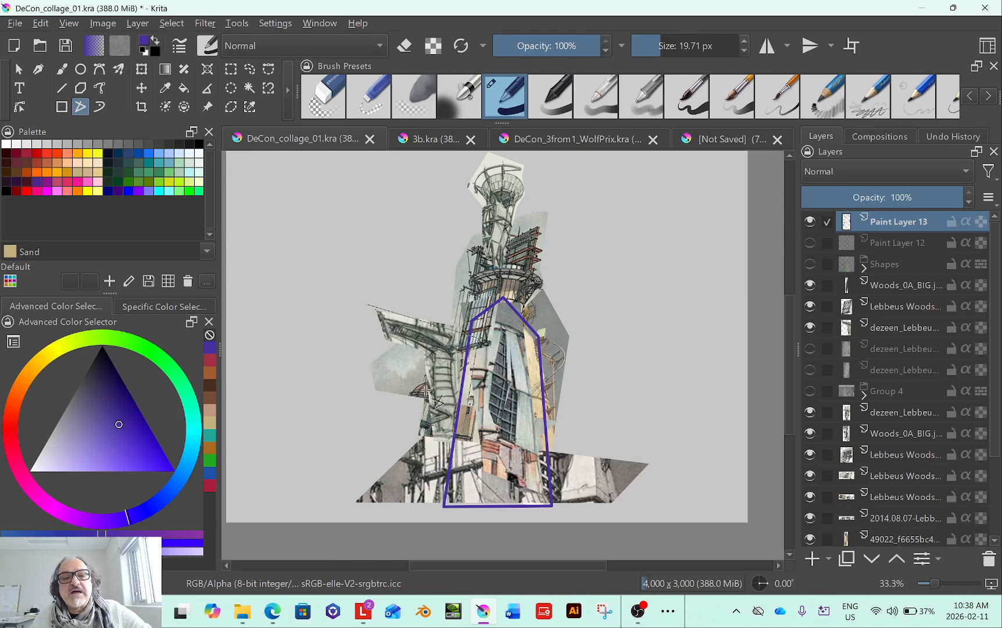
pyautogui.click(420, 352)
pyautogui.click(381, 341)
pyautogui.doubleClick(368, 304)
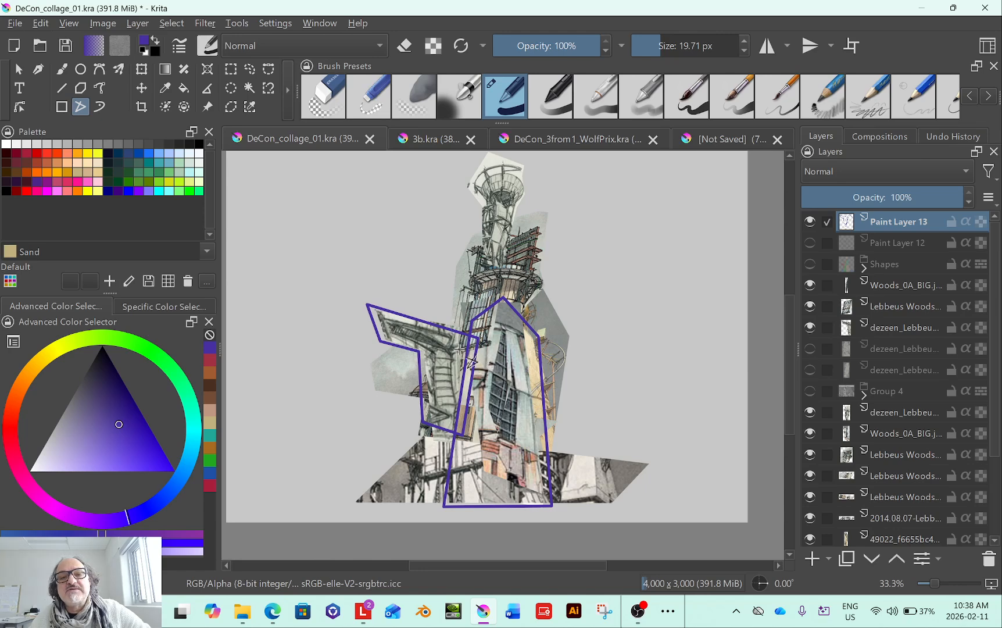
pyautogui.doubleClick(460, 349)
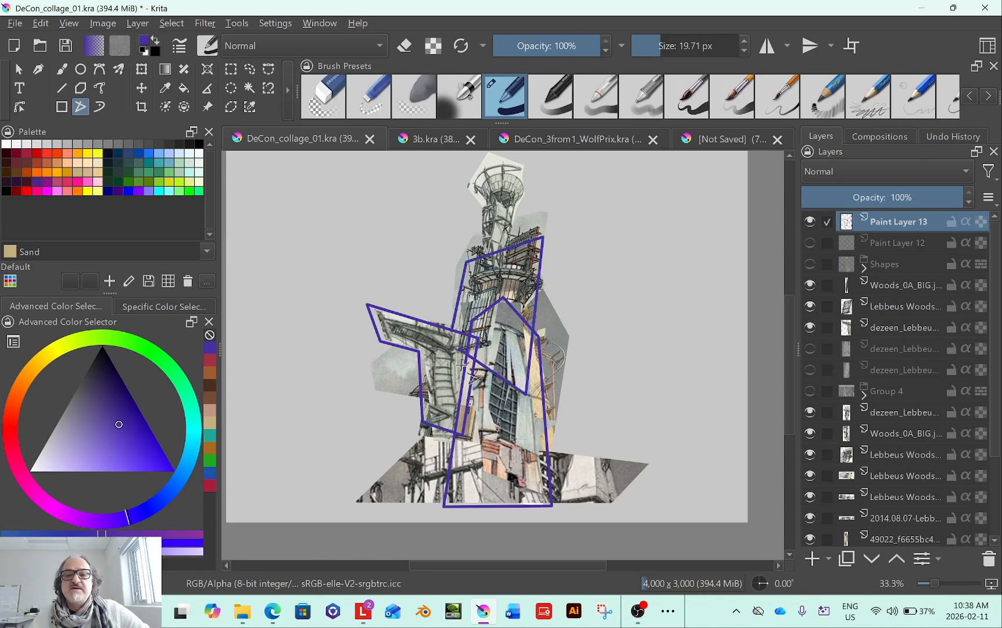
# - Draw a closed four-sided polyline around the tower's wide base, extending past the collage on both sides
pyautogui.click(407, 433)
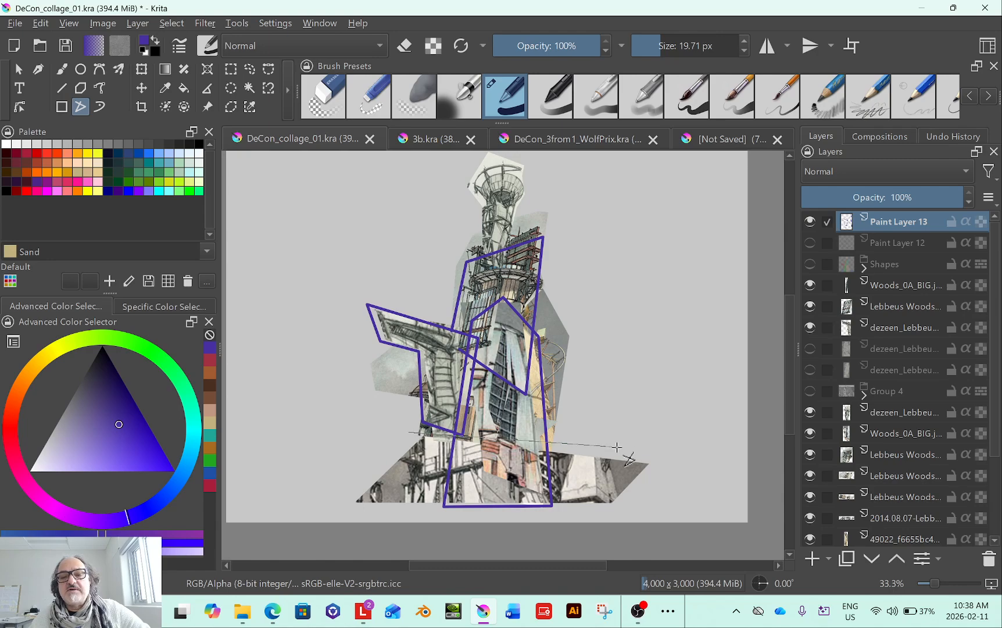
pyautogui.click(646, 459)
pyautogui.click(690, 498)
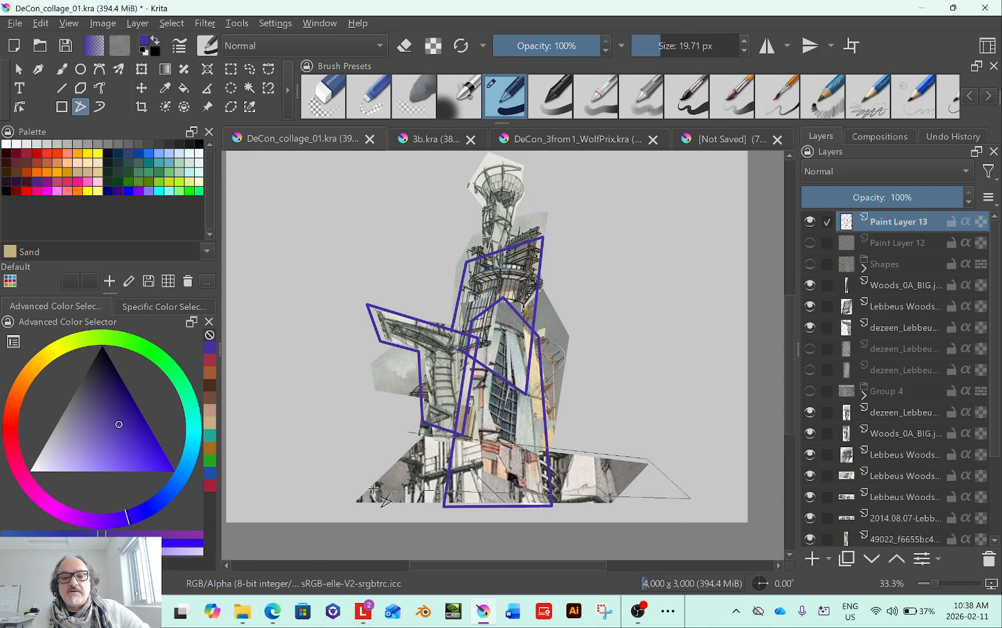
pyautogui.click(327, 506)
pyautogui.doubleClick(407, 434)
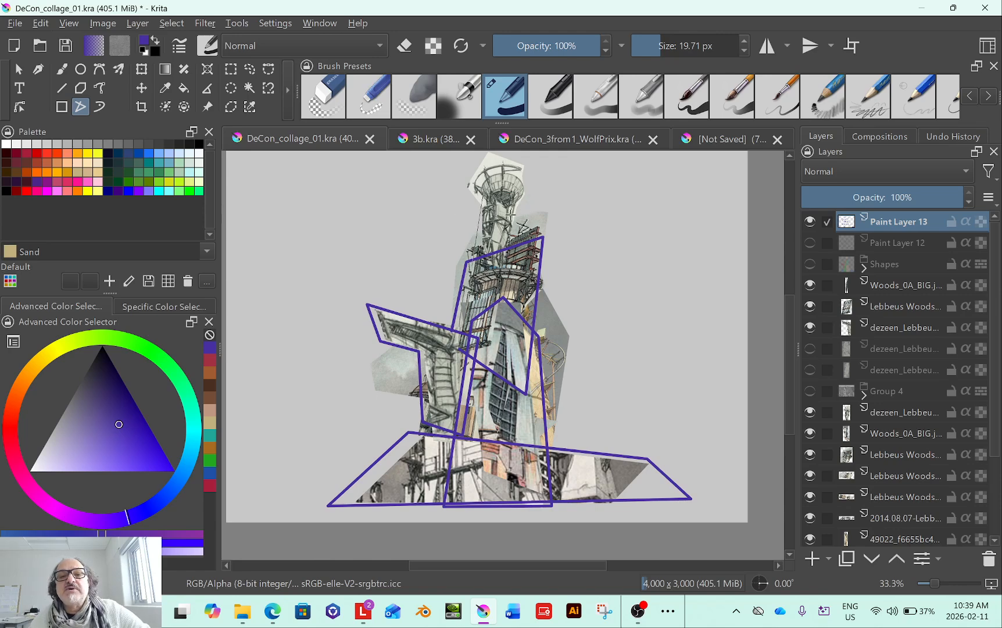
# - Outline the tower's narrow neck with a four-sided polyline and its round head with a closed six-sided polyline
pyautogui.click(504, 265)
pyautogui.click(476, 265)
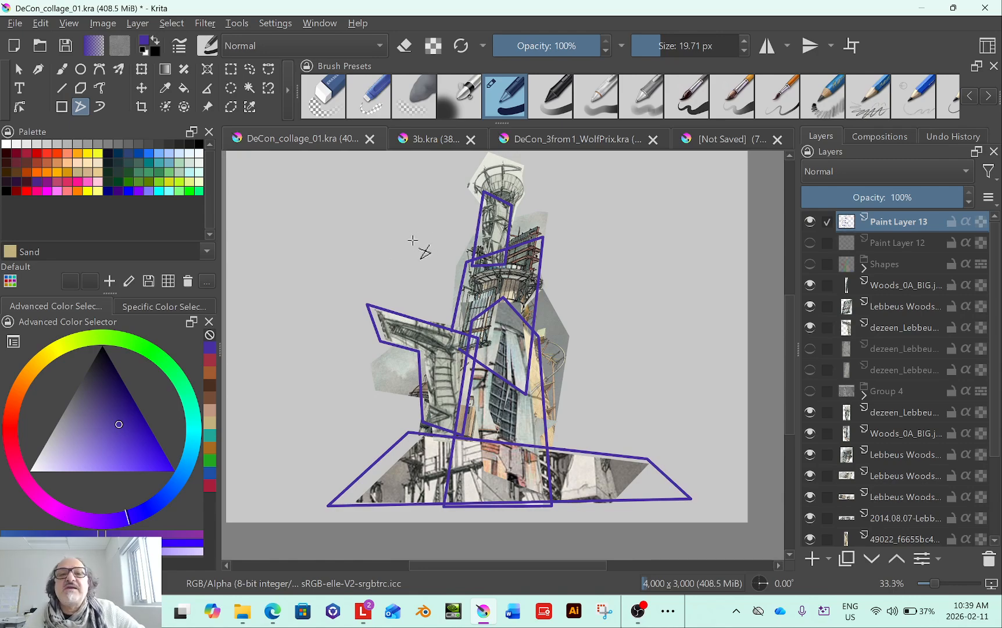
pyautogui.click(465, 179)
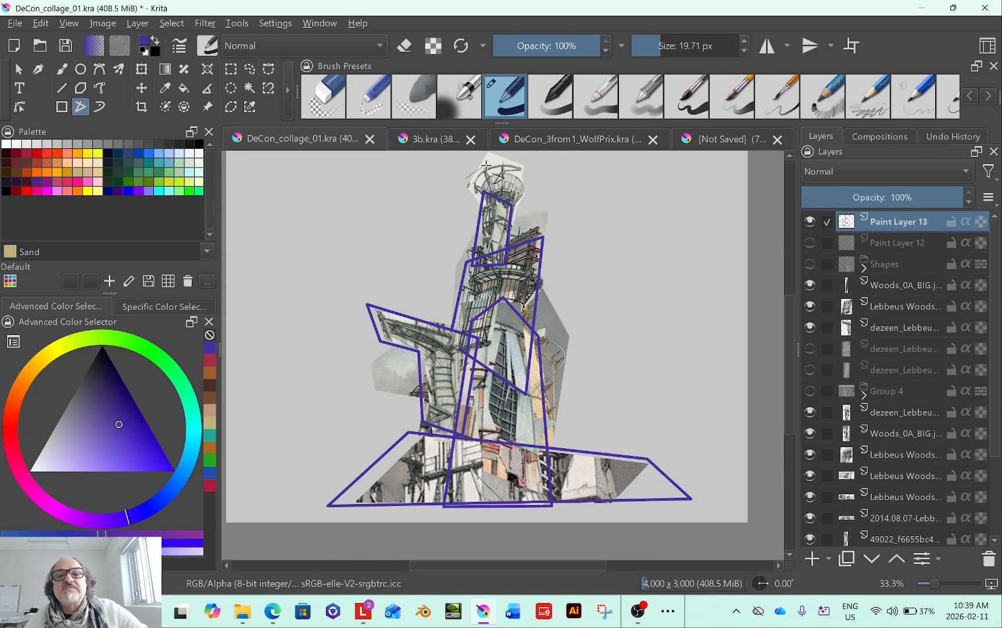
pyautogui.click(487, 165)
pyautogui.click(511, 213)
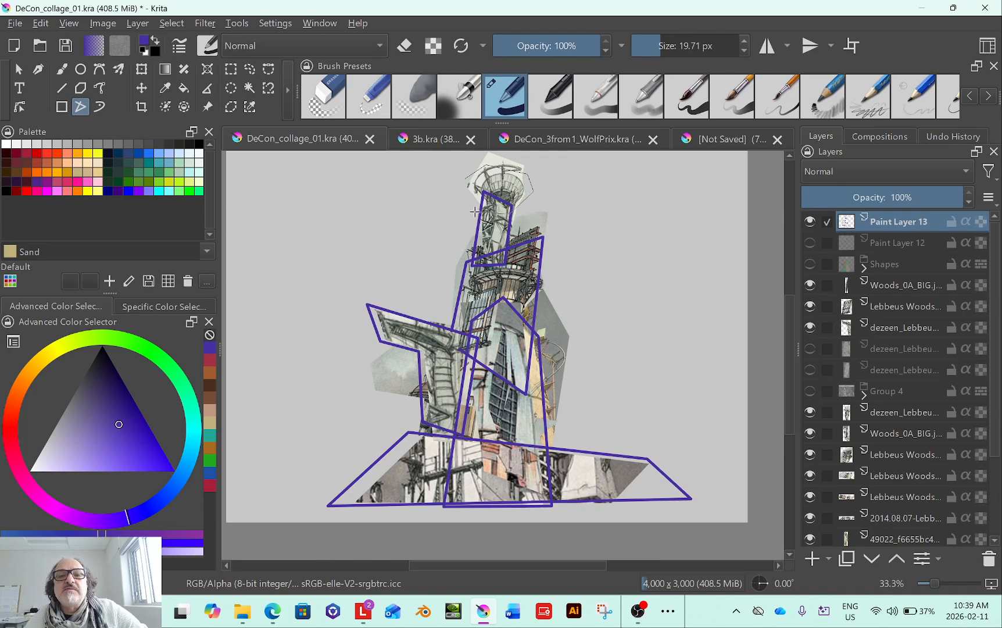
pyautogui.click(474, 210)
pyautogui.click(465, 179)
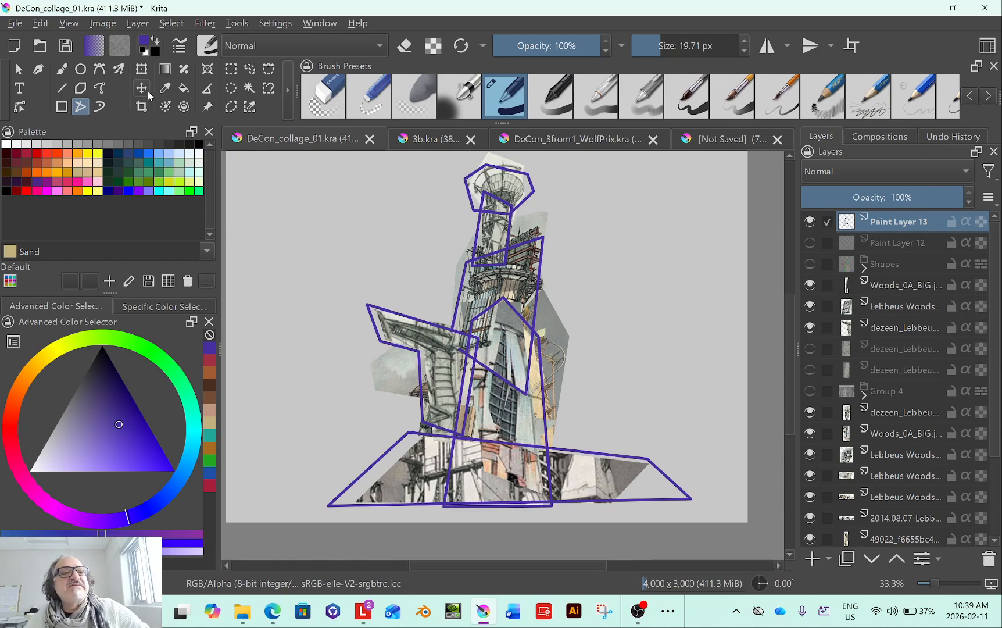
# - Transform the outline drawing on Paint Layer 13, scaling it to about half size and placing it in the canvas's upper-left corner beside the collage
pyautogui.click(140, 71)
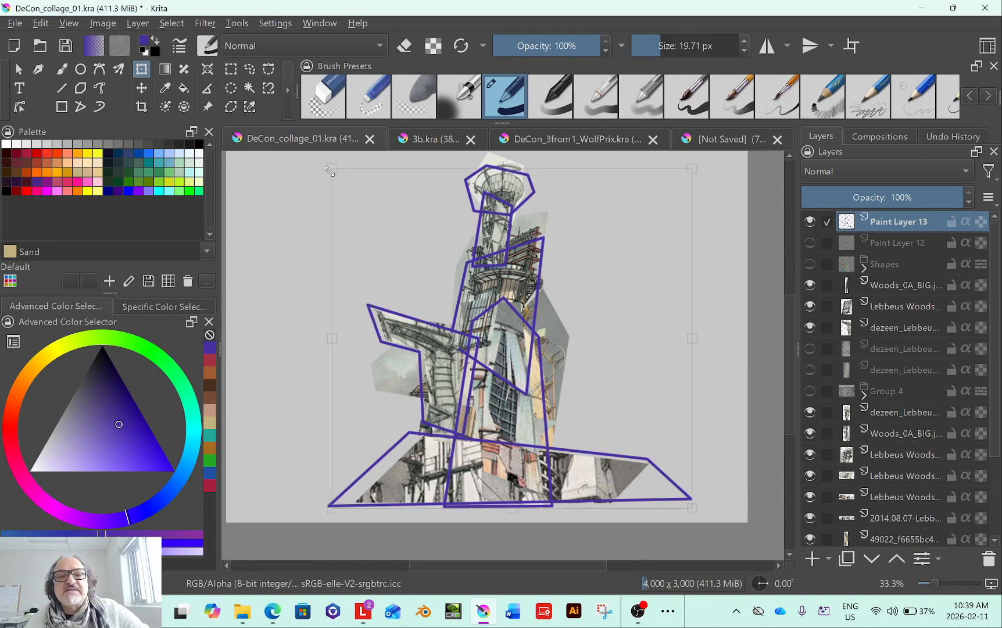
pyautogui.moveTo(325, 166); pyautogui.dragTo(427, 258)
pyautogui.moveTo(529, 421); pyautogui.dragTo(597, 319)
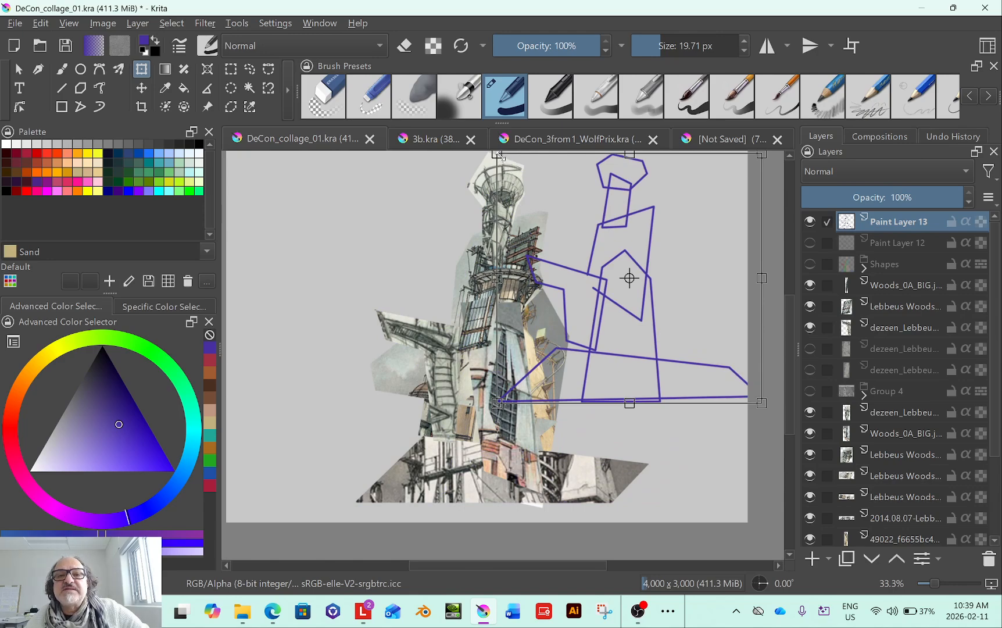
pyautogui.moveTo(500, 156); pyautogui.dragTo(575, 226)
pyautogui.moveTo(637, 349); pyautogui.dragTo(386, 297)
pyautogui.moveTo(326, 388); pyautogui.dragTo(469, 443)
pyautogui.moveTo(534, 357); pyautogui.dragTo(455, 314)
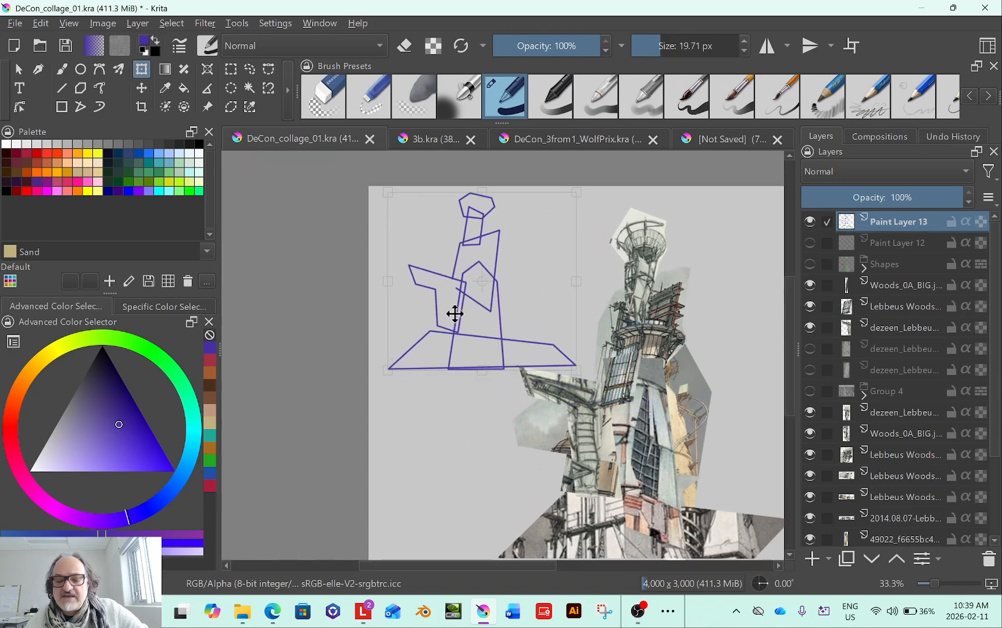
pyautogui.moveTo(387, 192); pyautogui.dragTo(403, 197)
pyautogui.moveTo(458, 271); pyautogui.dragTo(449, 297)
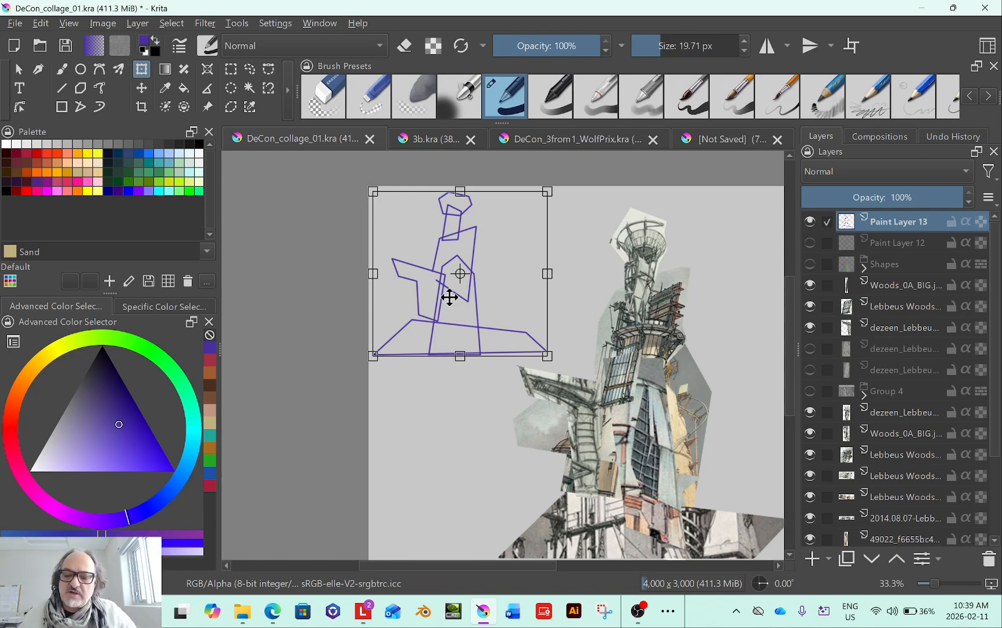
pyautogui.press('Return')
pyautogui.moveTo(431, 384); pyautogui.dragTo(312, 356)
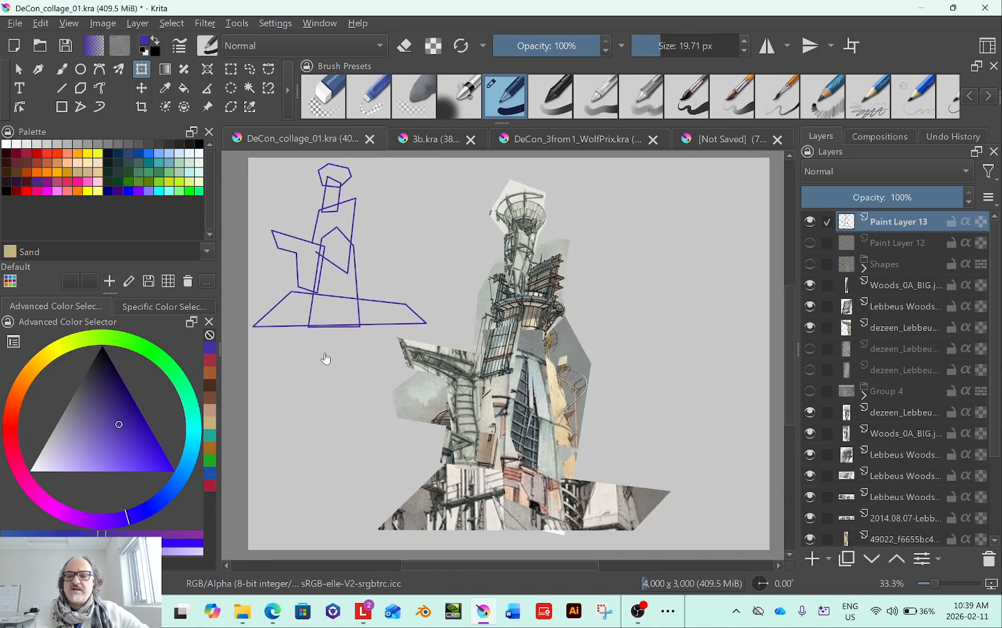